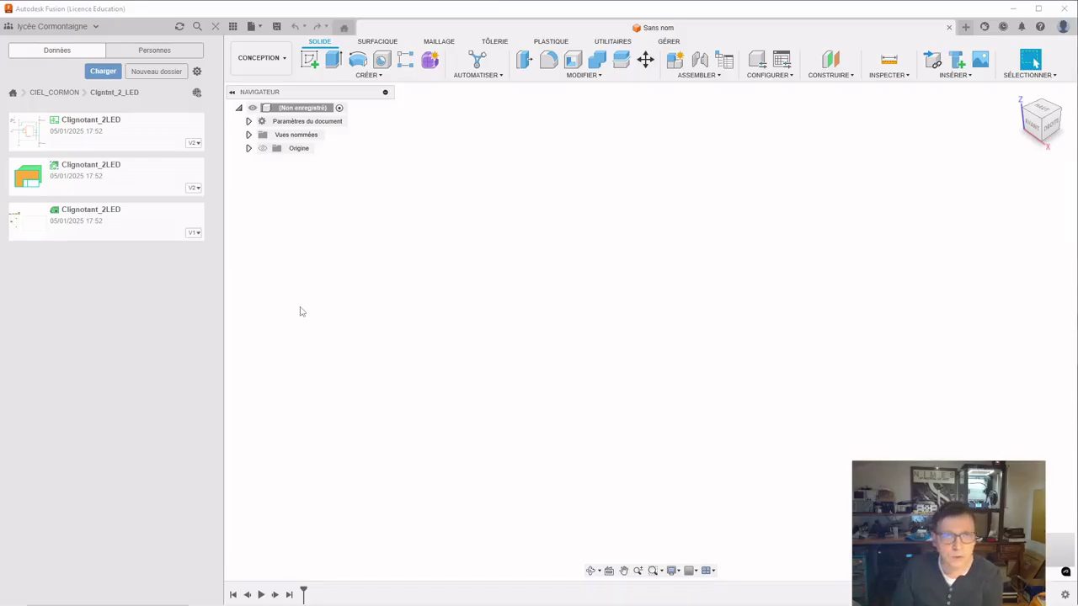
Step: Open the Clignotant_2LED board layout and shrink its outline to about 1700 by 950 mil by moving the upper and right edges
click(97, 217)
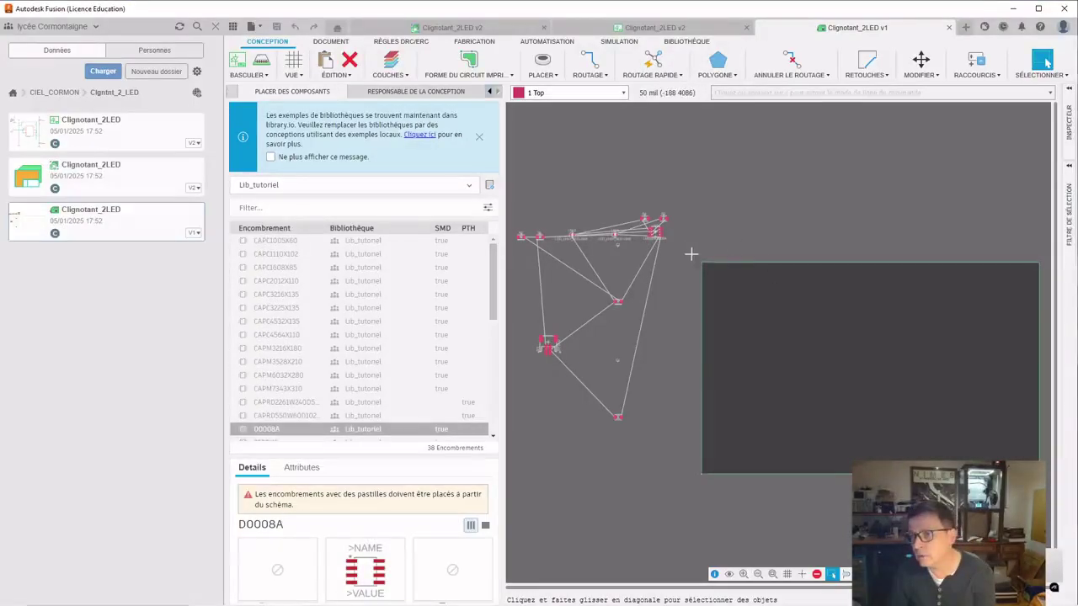
click(818, 261)
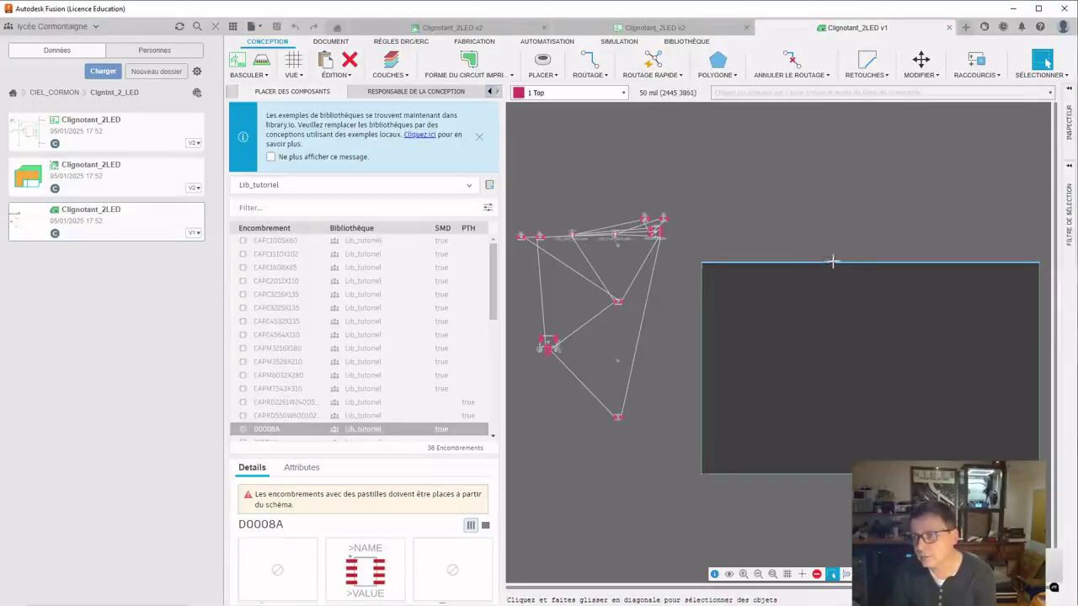
key(m)
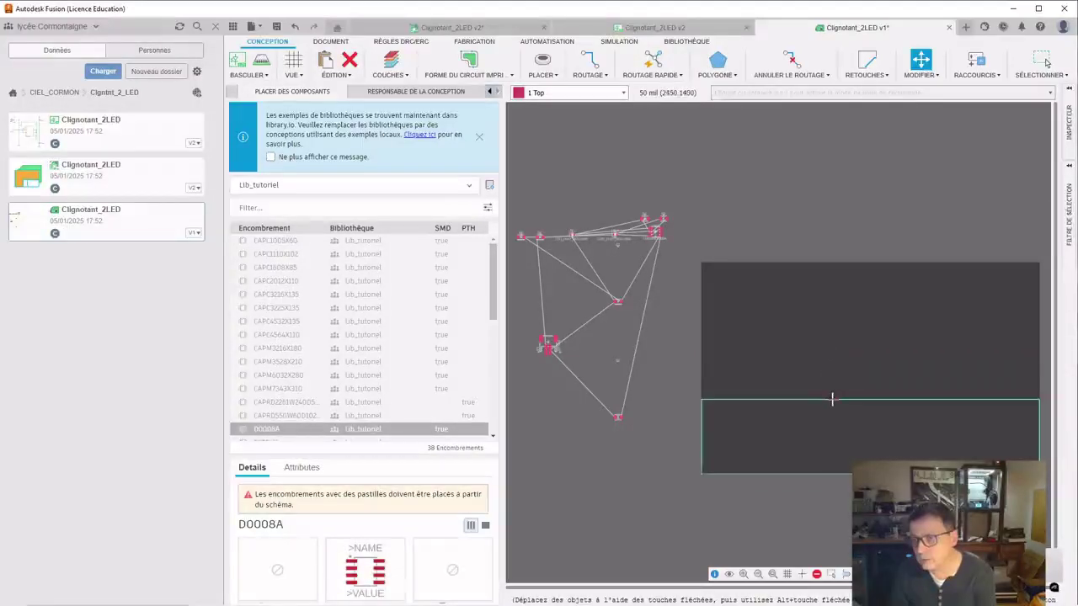
click(832, 399)
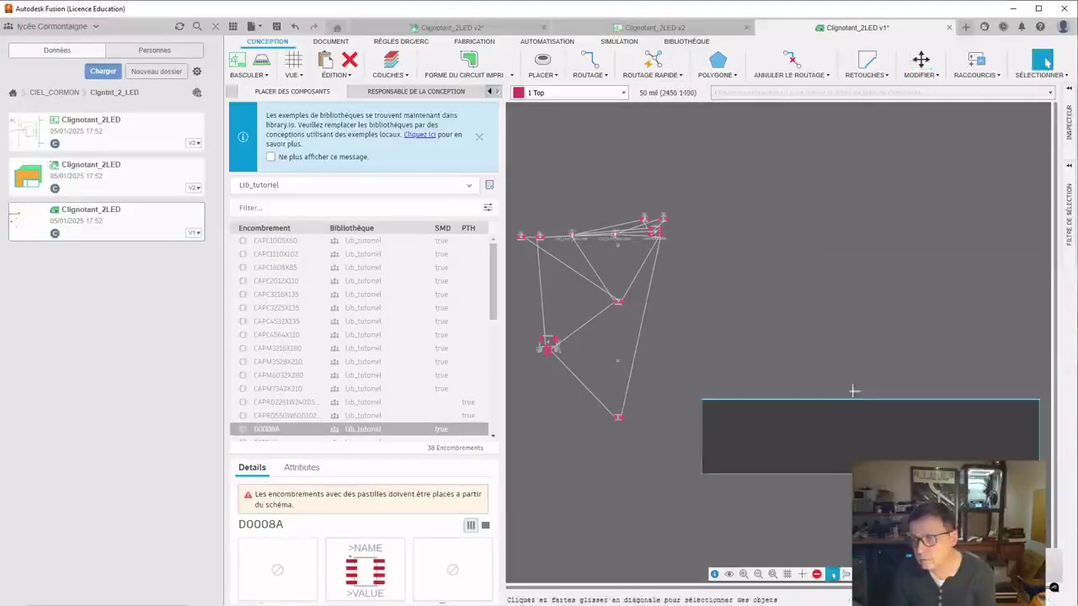
key(m)
click(1040, 421)
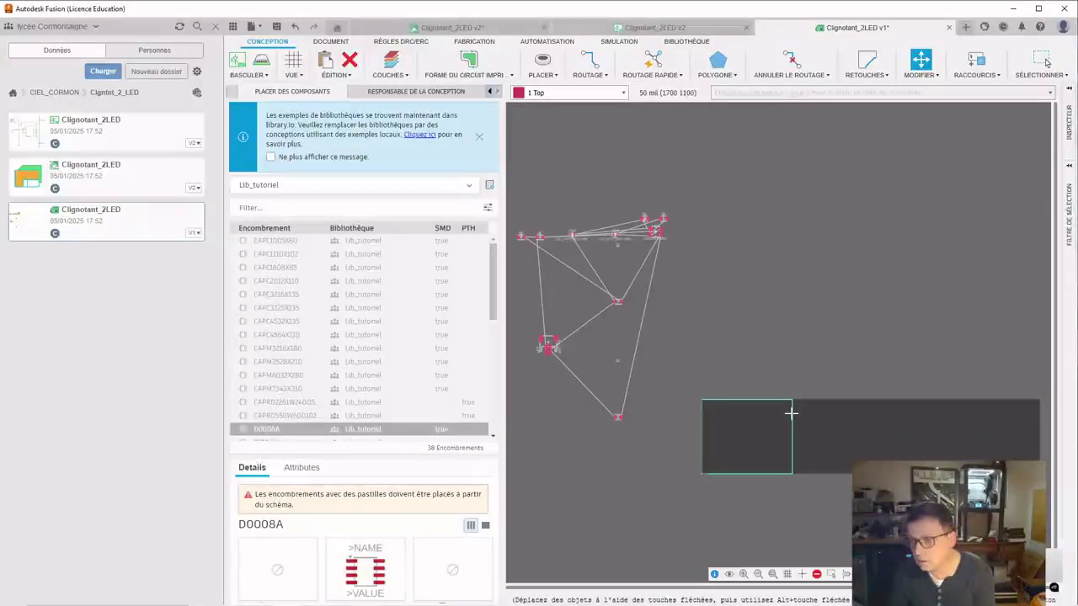
click(791, 413)
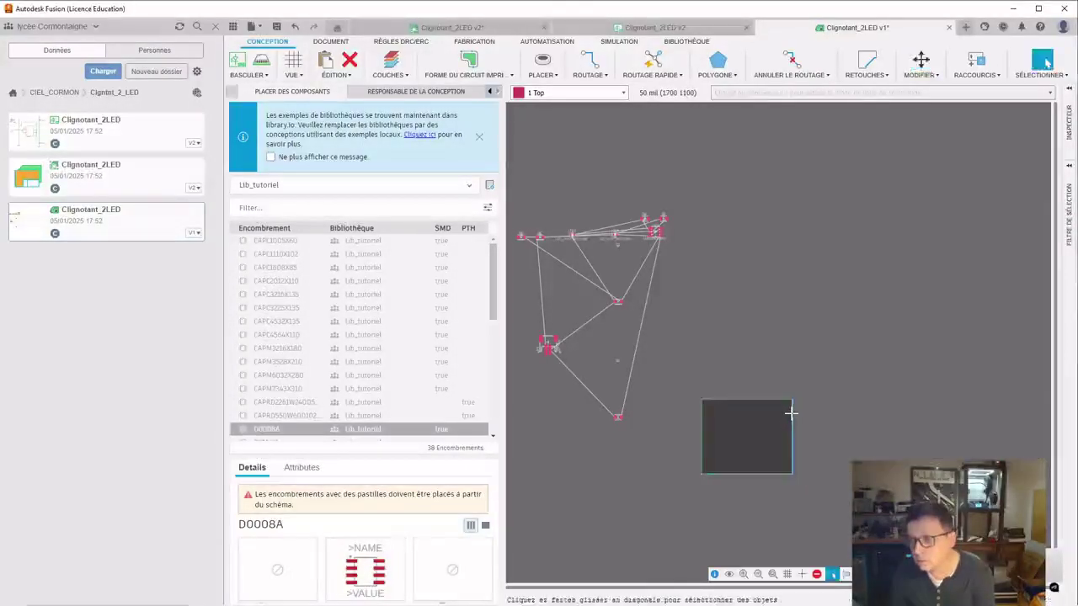
key(m)
click(746, 403)
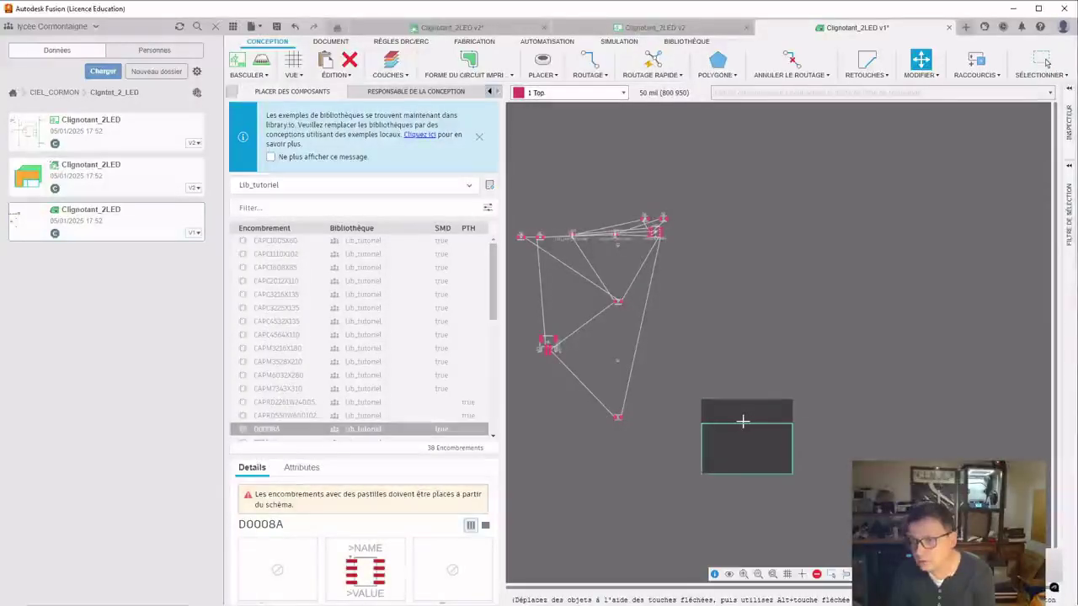
click(743, 421)
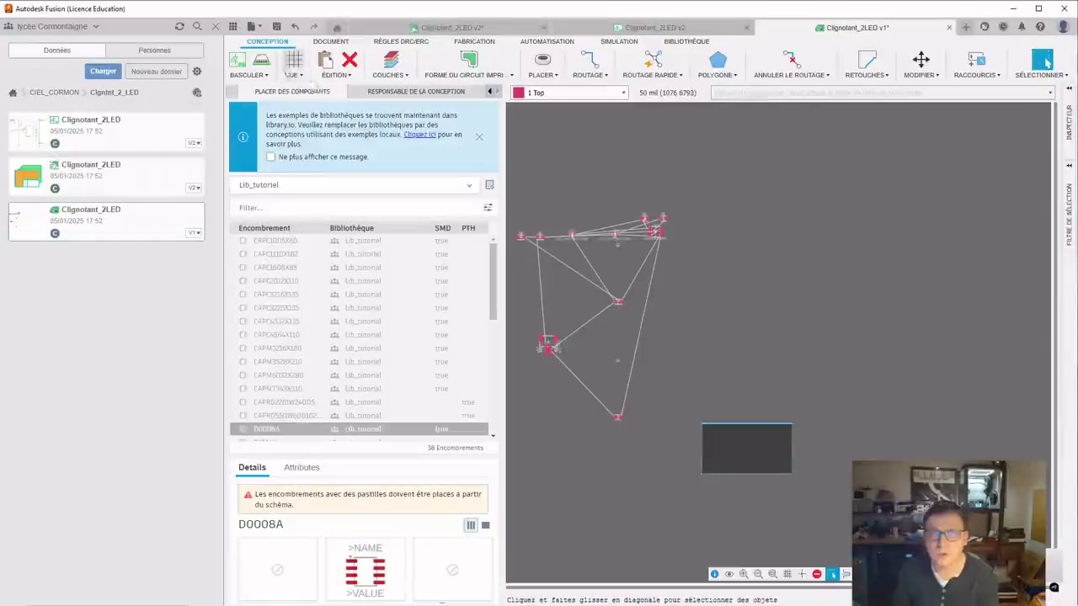
Step: Turn on the board's grid display in the grid settings, using the line style
click(294, 61)
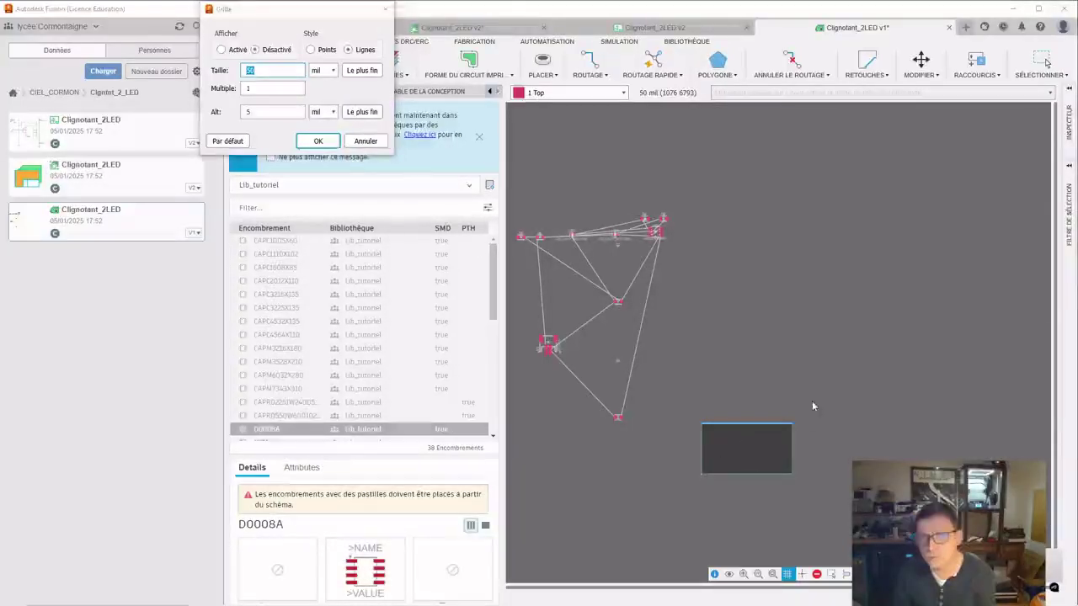
click(317, 141)
scroll(710, 370, up, 4)
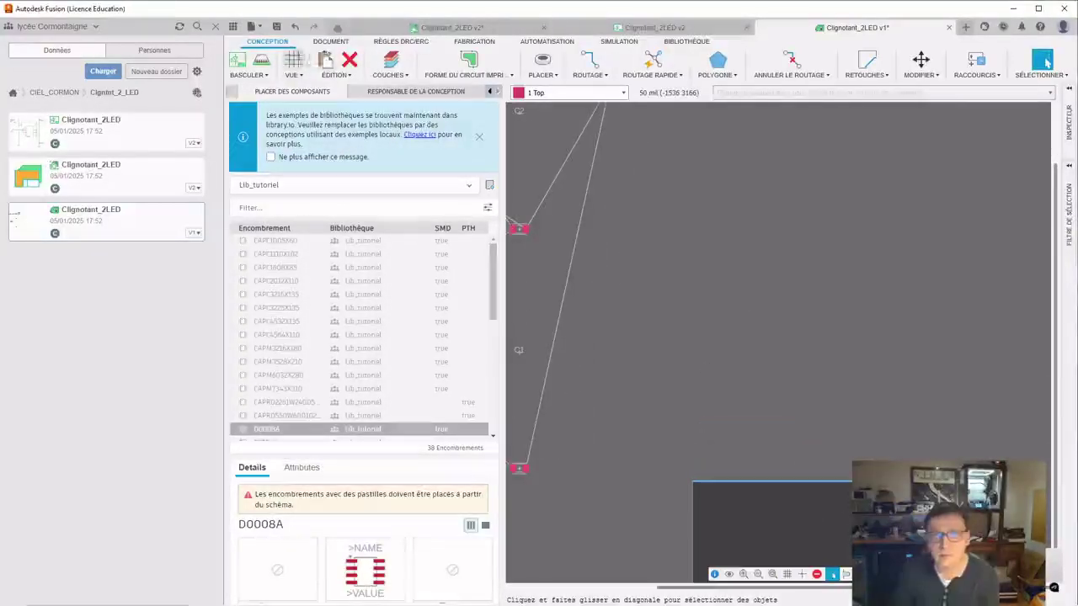
click(295, 60)
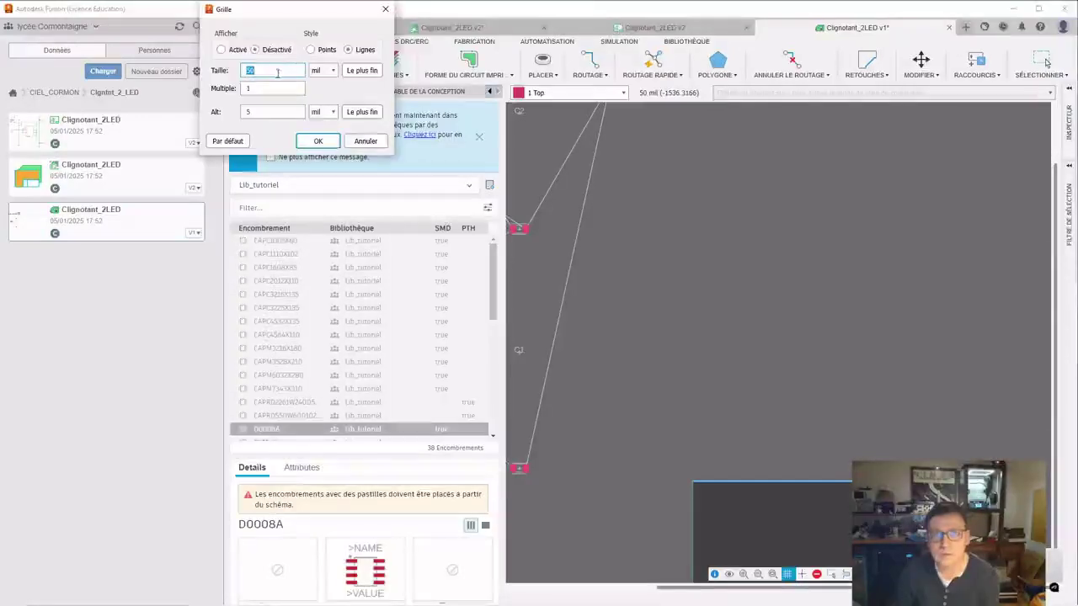
click(220, 50)
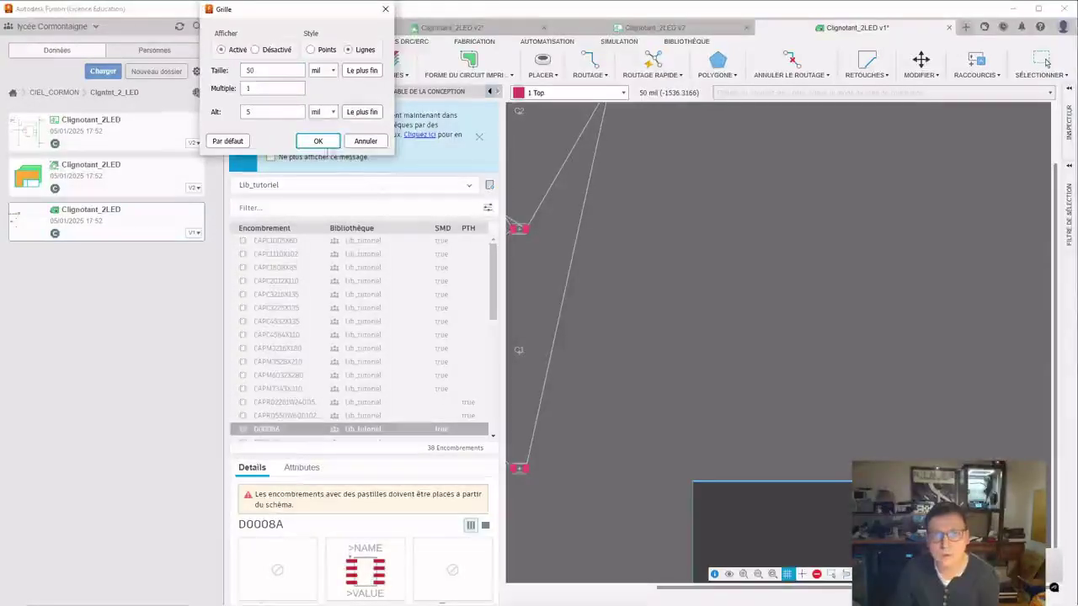
click(319, 141)
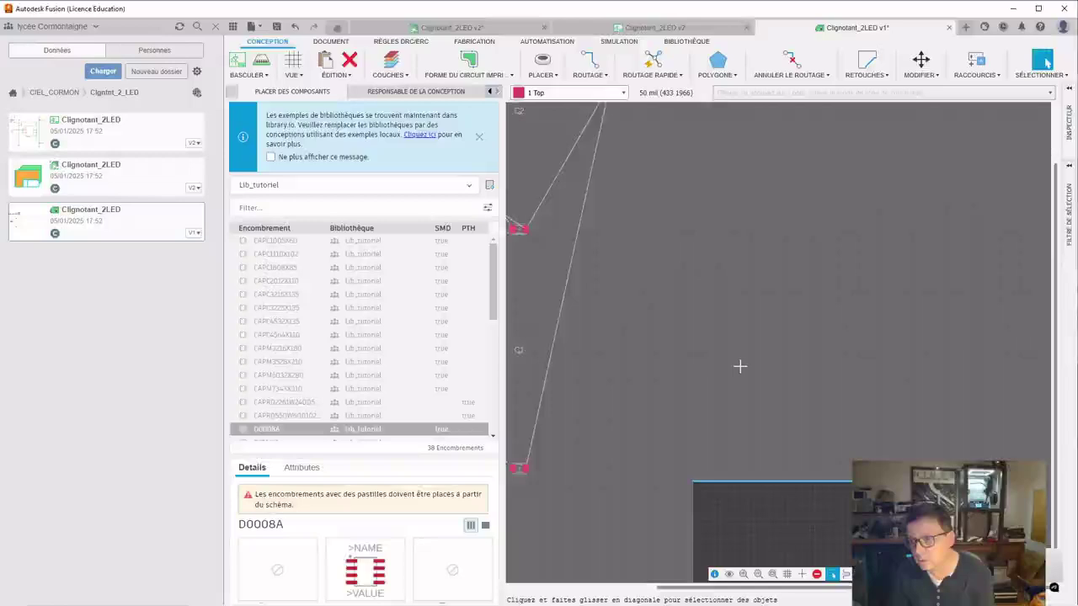
Step: Hide the project data browser and move all the unplaced components as a group down beside the board outline
scroll(739, 365, down, 3)
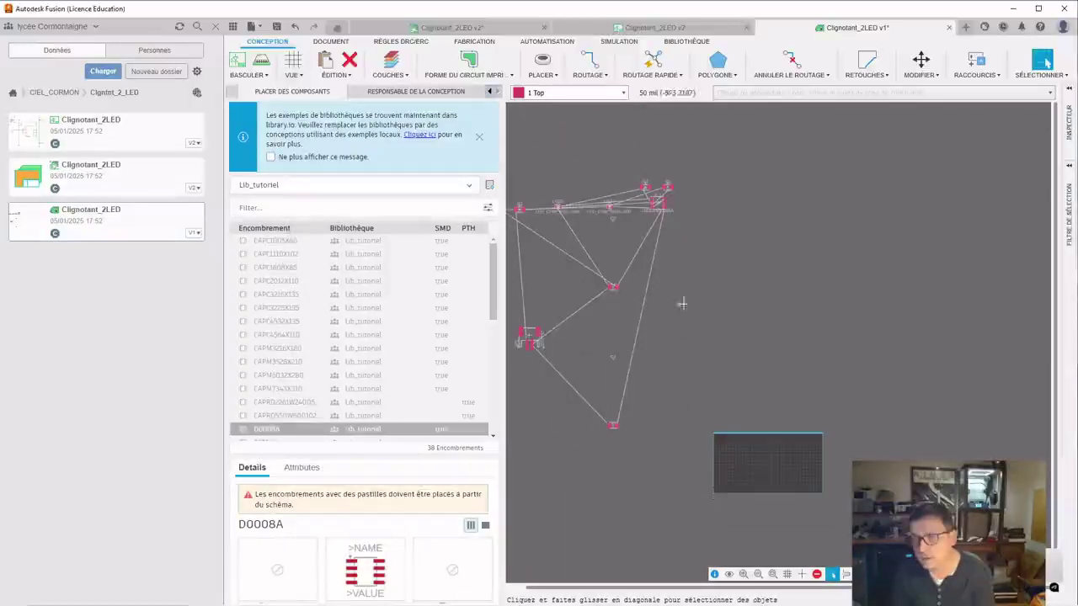
scroll(570, 286, down, 2)
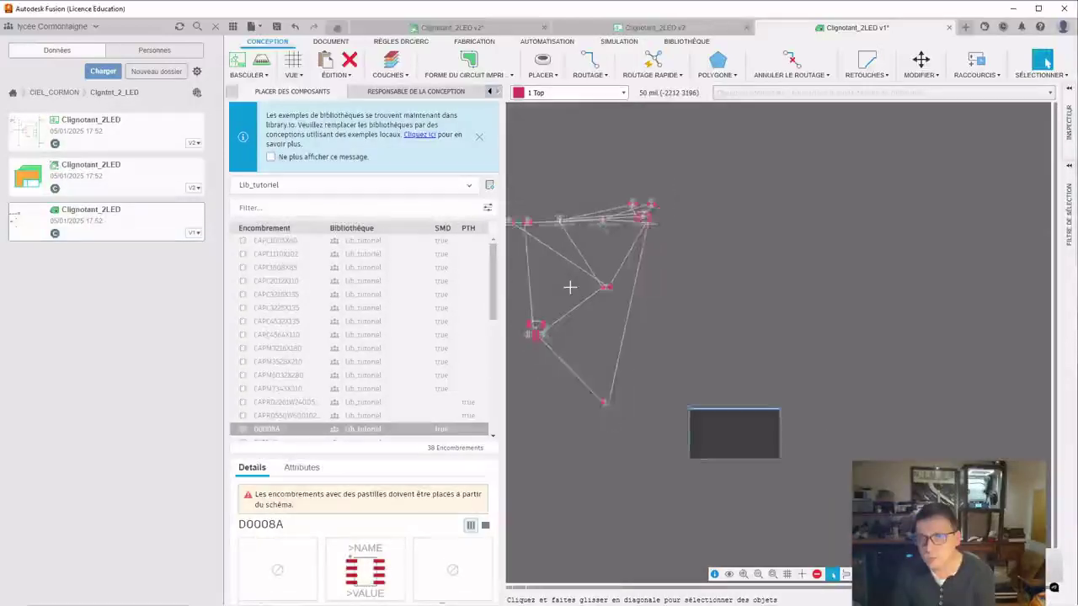
click(215, 27)
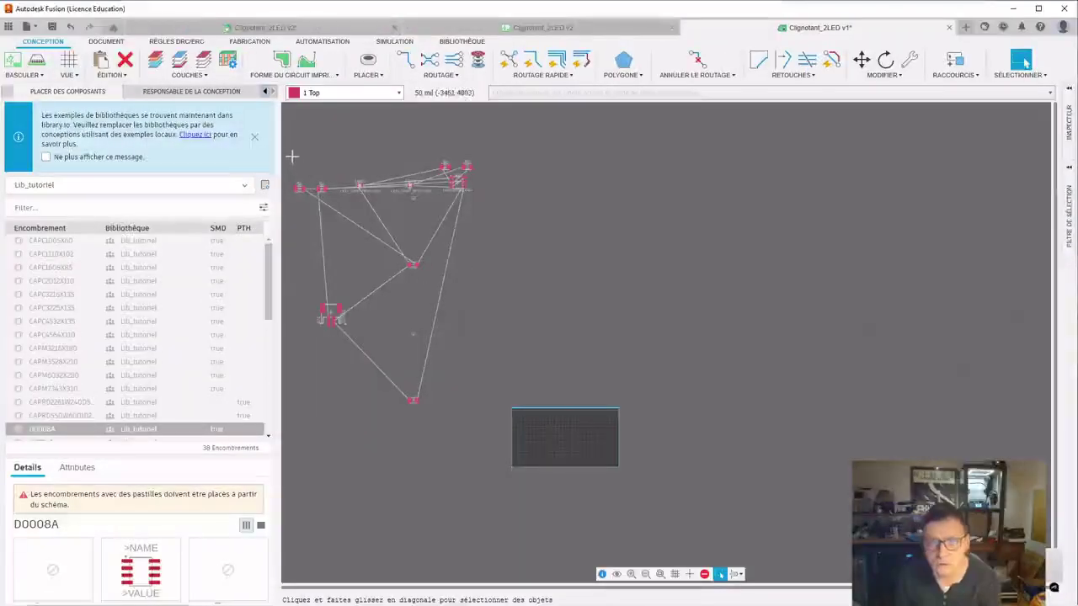
drag(293, 158, 479, 430)
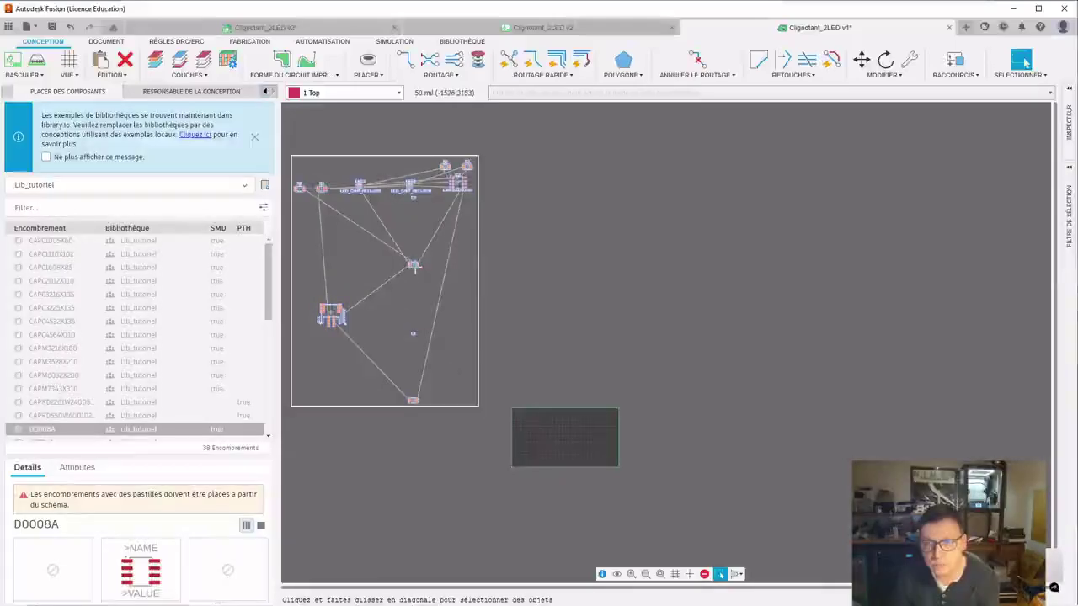
drag(415, 274, 435, 430)
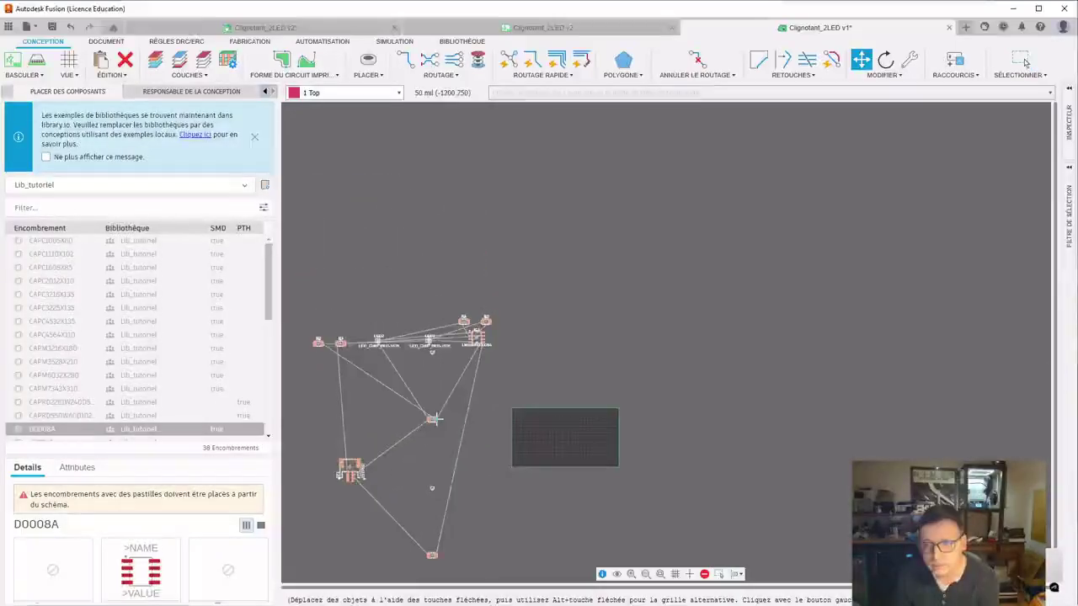
key(Escape)
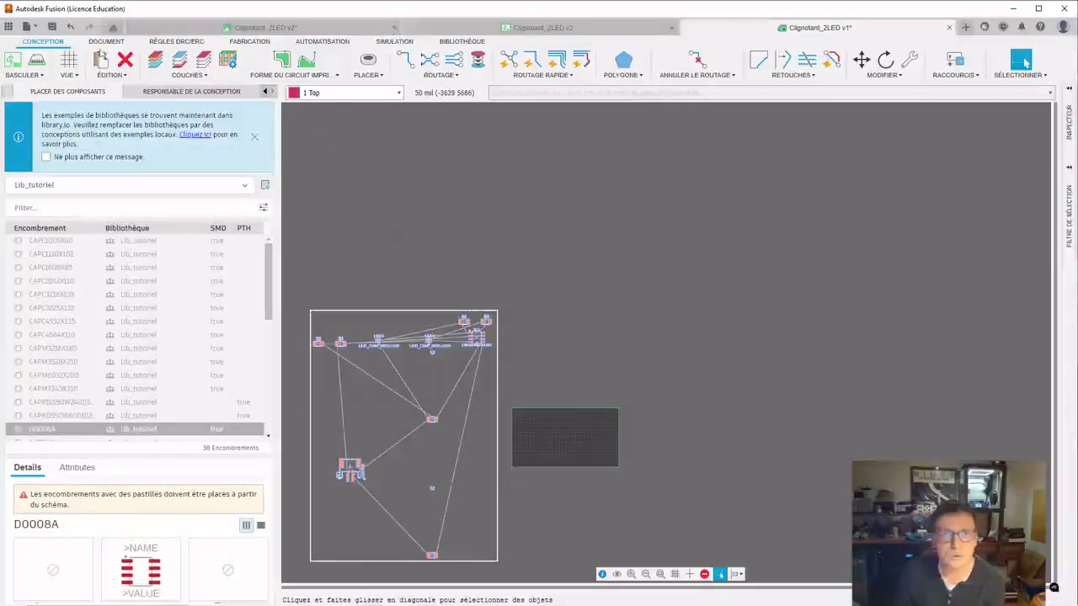
Step: Add a net class named power to the board's net classes
click(177, 42)
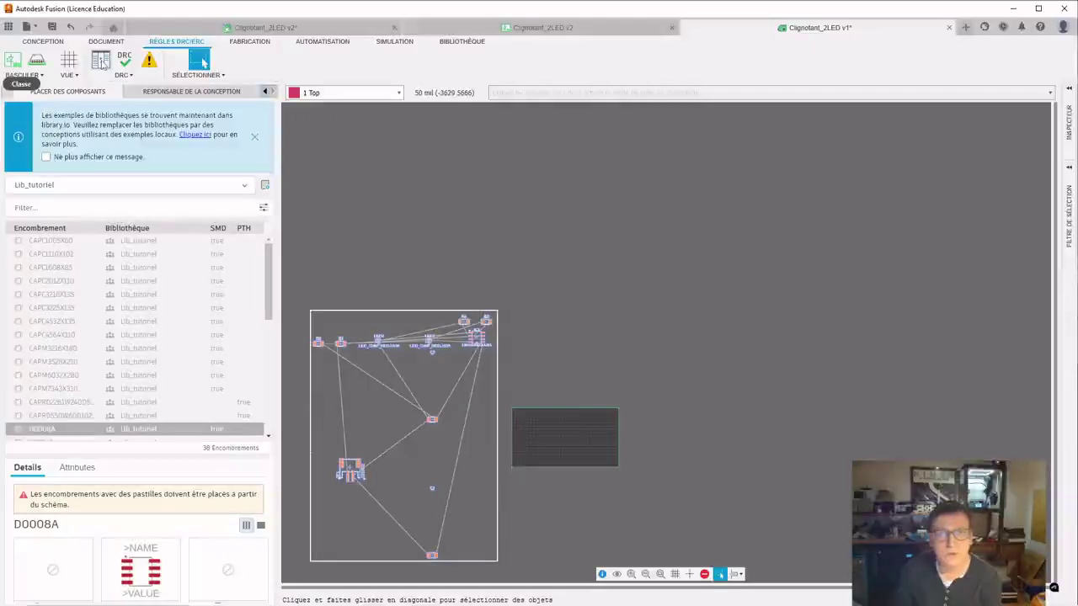
click(100, 61)
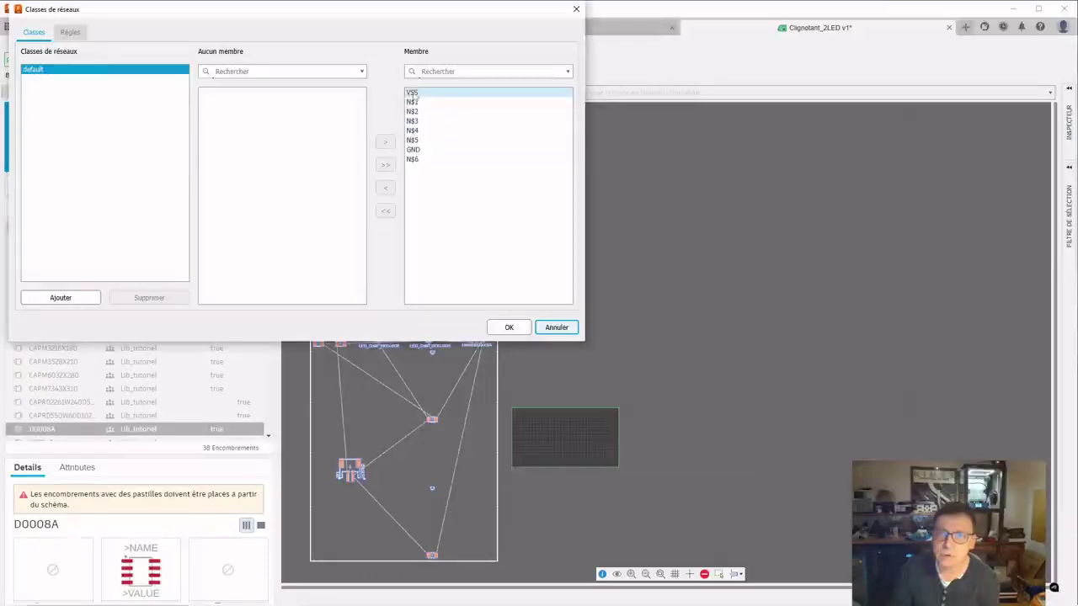
click(62, 299)
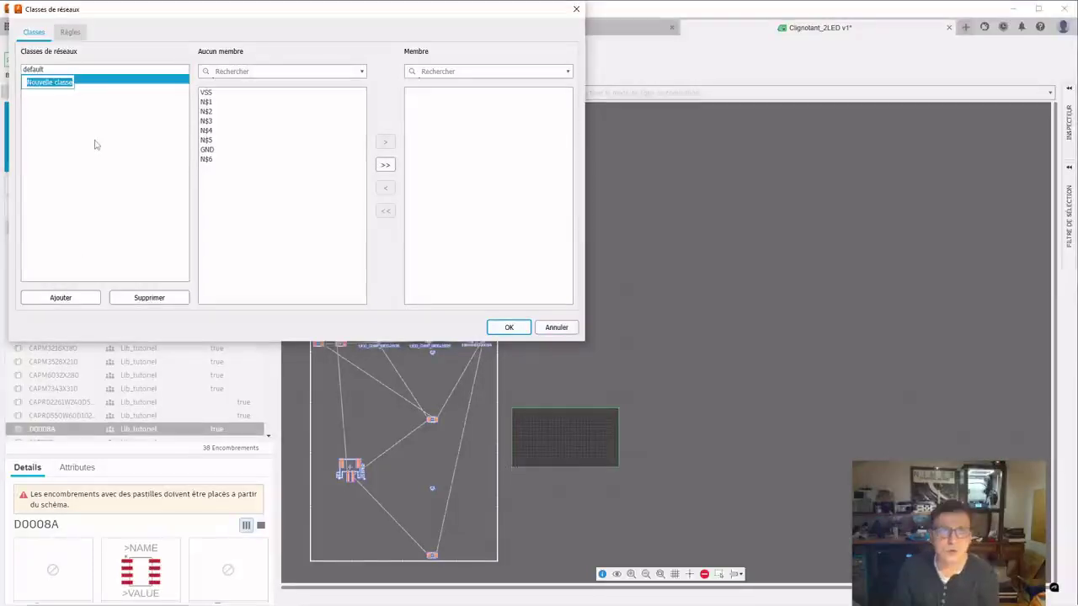
text(pcwer)
key(Return)
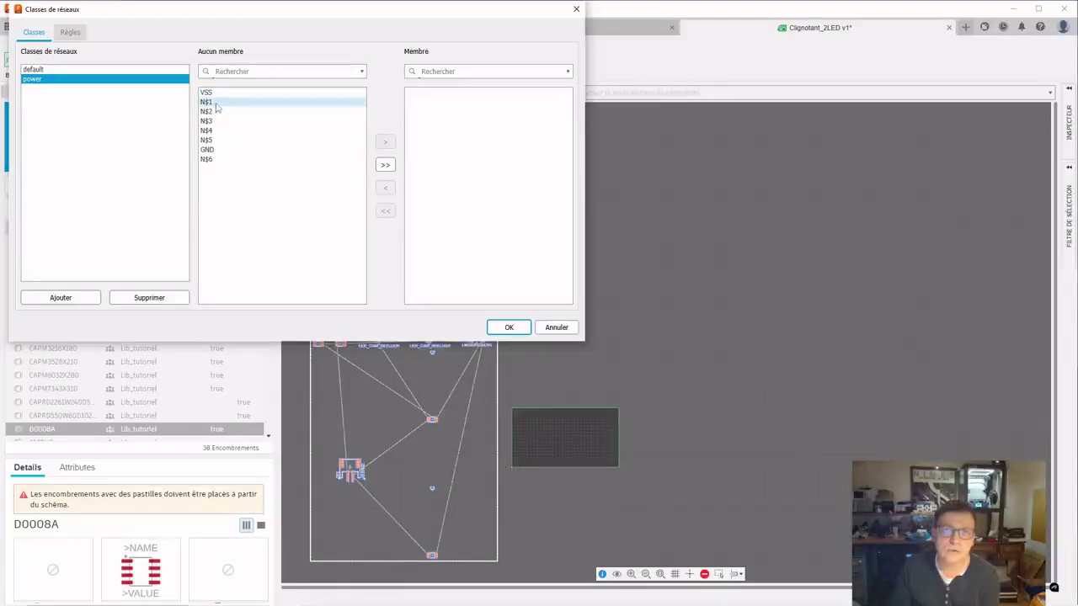
Step: Assign the VSS and GND nets to the power class and review the members of the default class
click(213, 92)
click(385, 142)
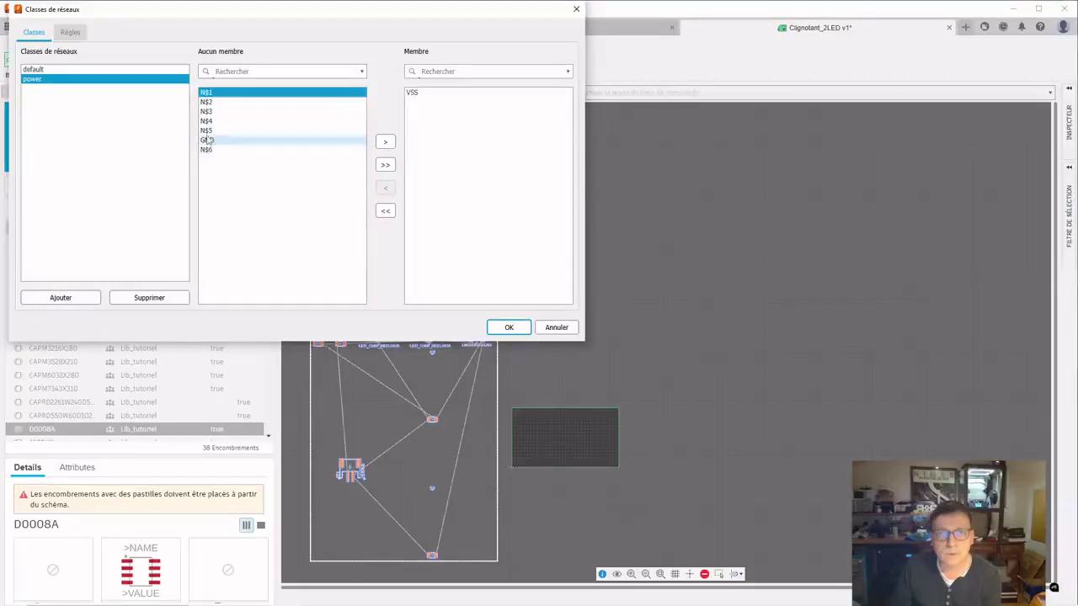
click(239, 141)
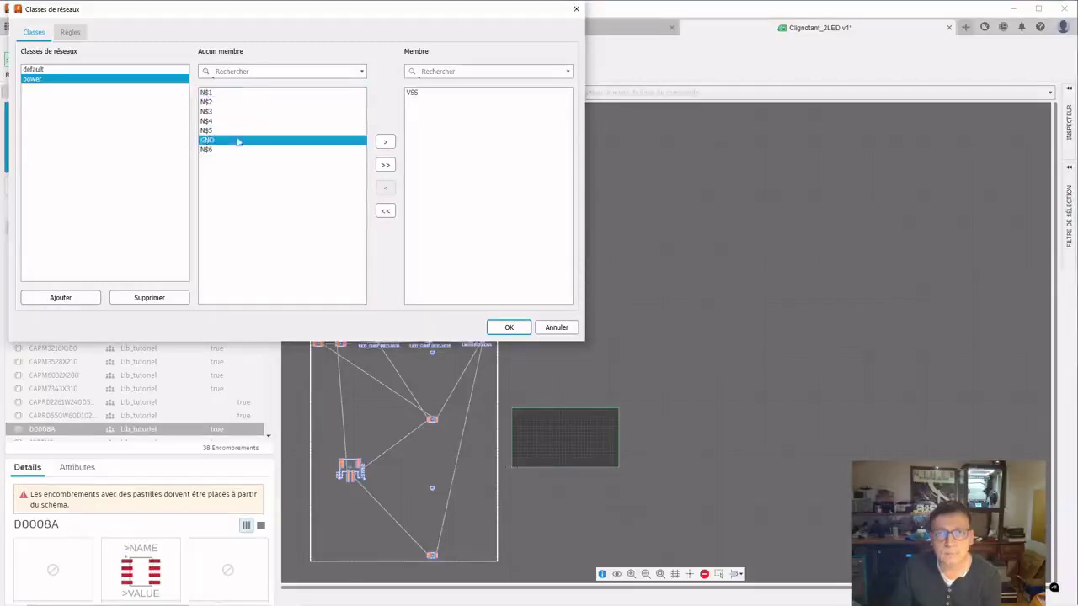
click(386, 143)
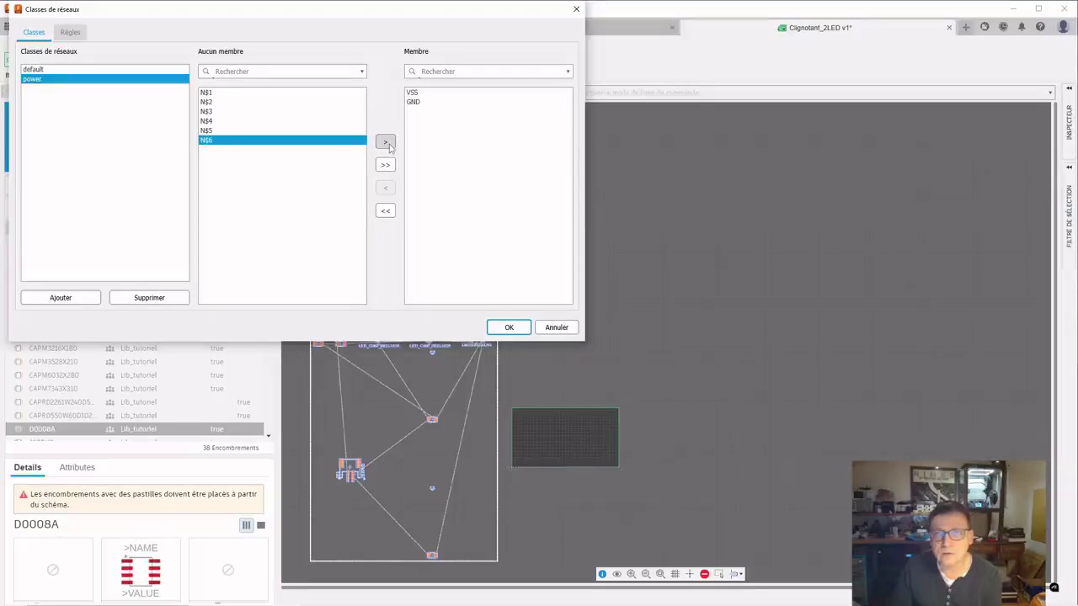
click(76, 80)
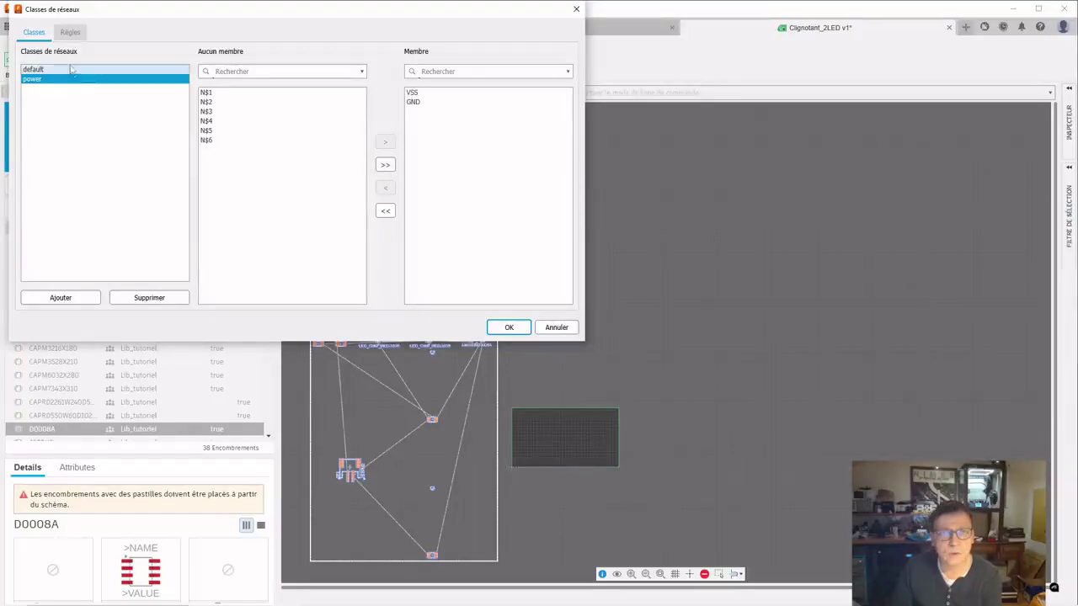
click(68, 71)
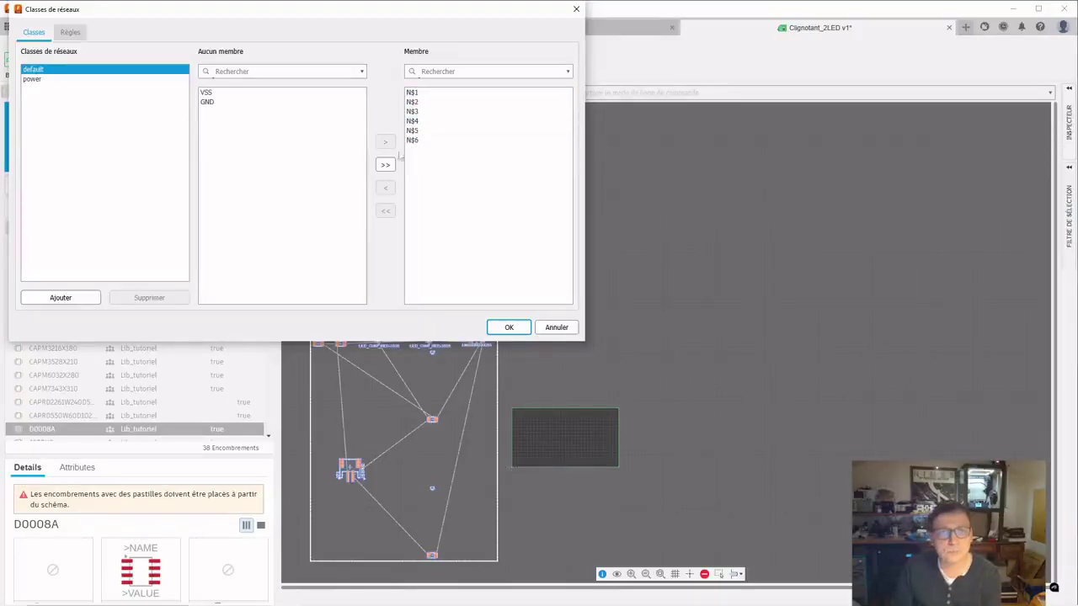
Step: Set the track width to 24 mil for the power class and 12 mil for the default class, then clear the component selection
click(70, 33)
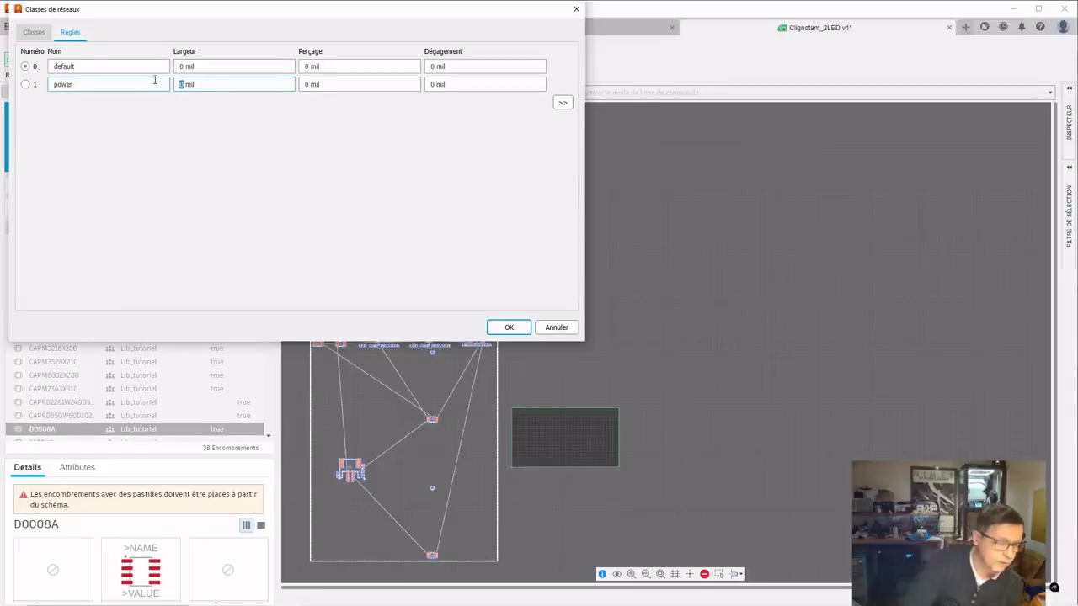
text(24)
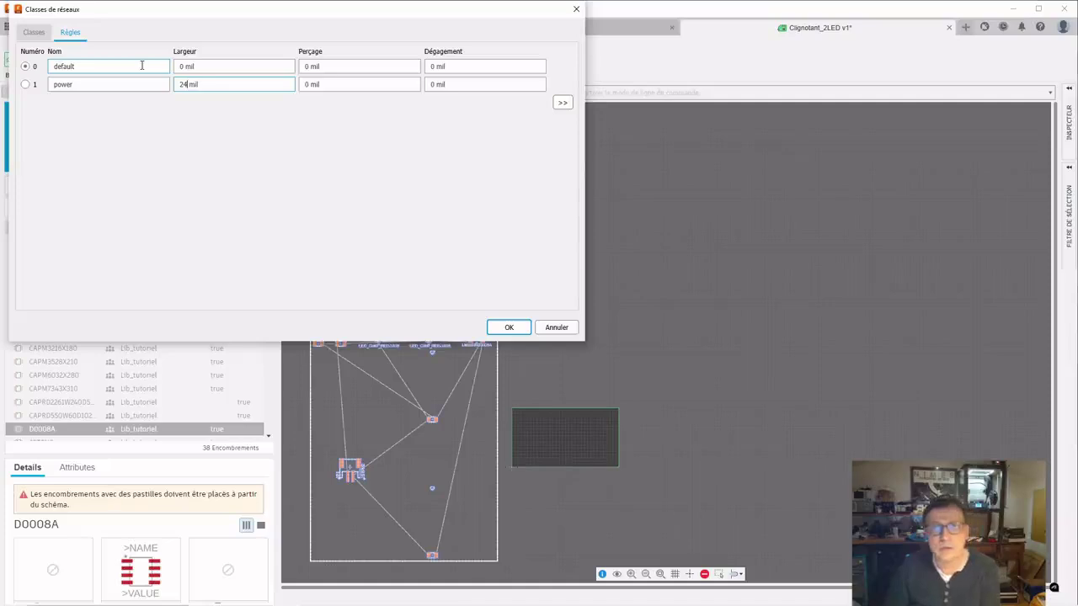
click(181, 66)
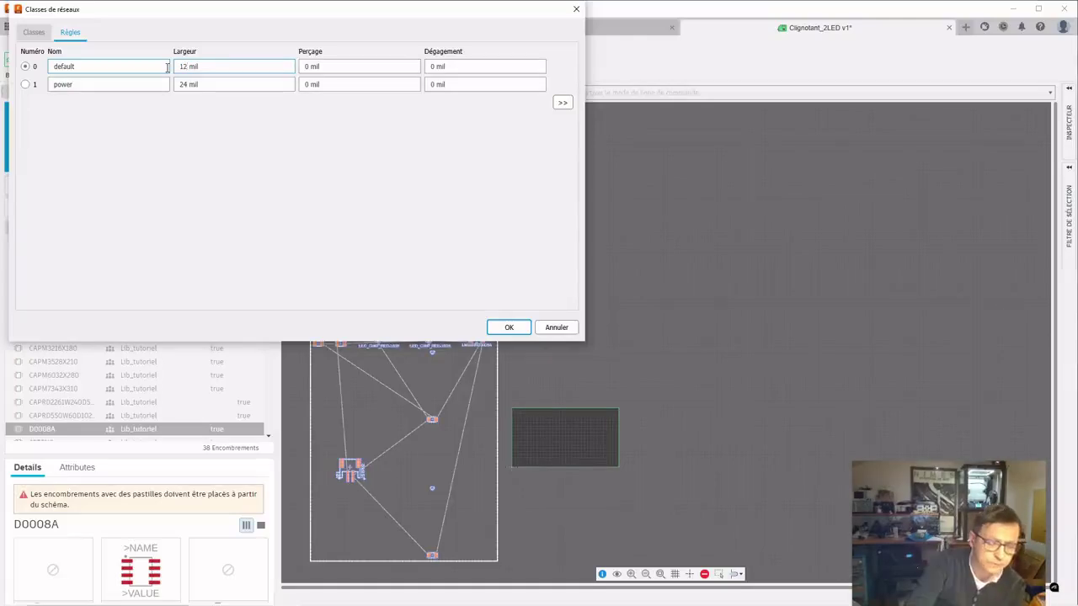
text(12)
key(Return)
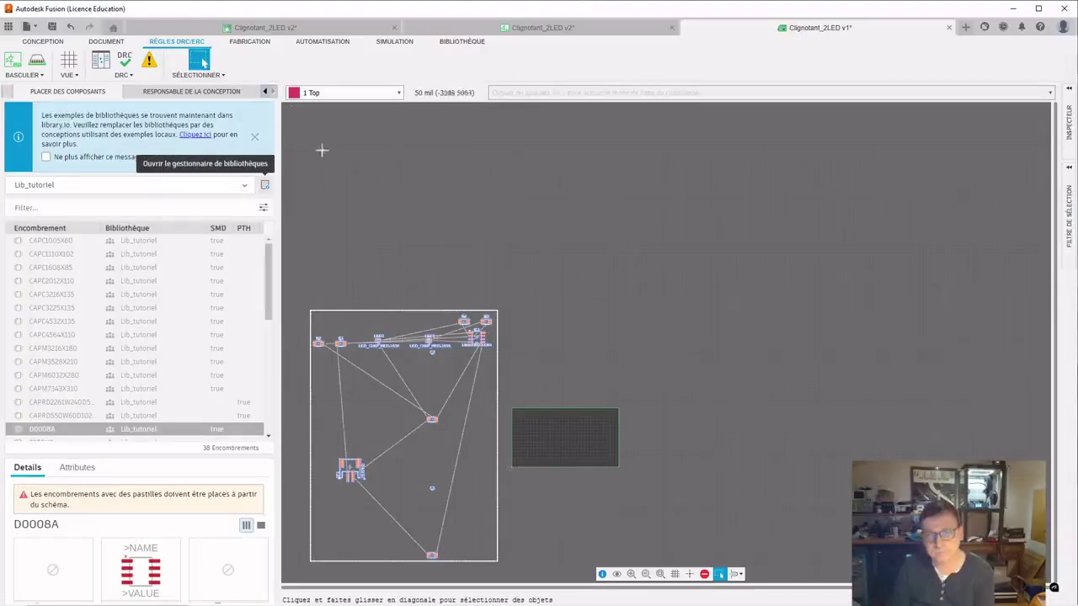
click(392, 207)
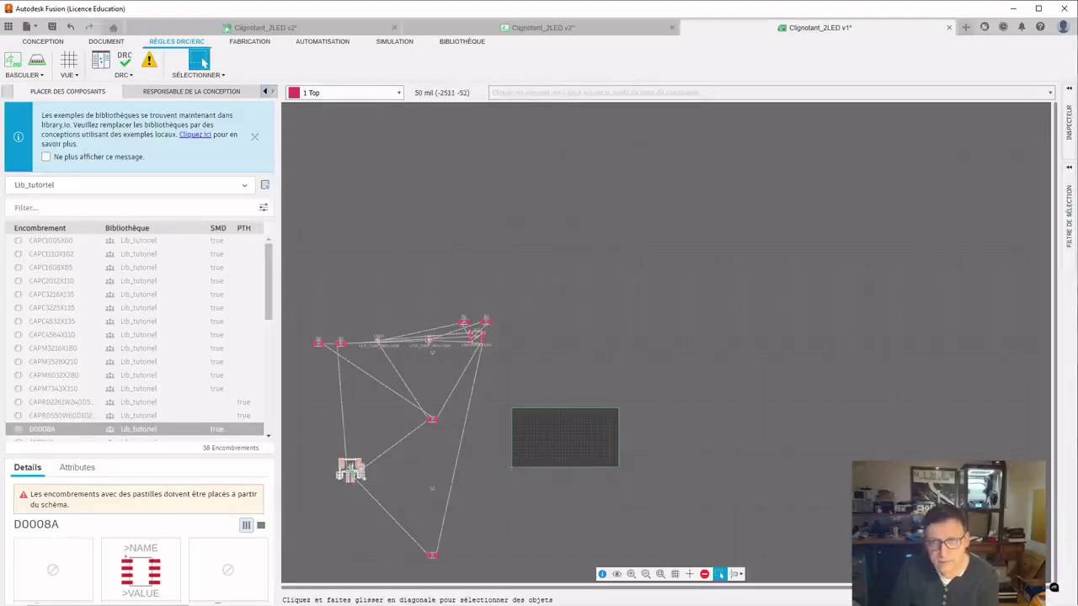
Step: Review the board's DRC rules for layer stack, clearances, distances, minimum sizes, annular rings, pad shapes and thermal isolation
click(124, 65)
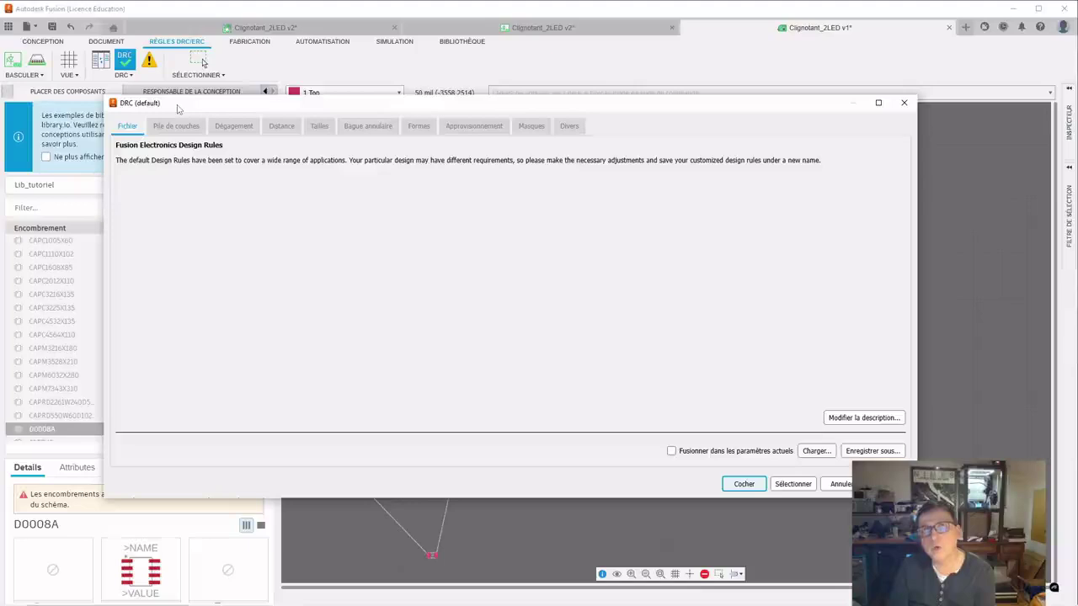
click(180, 128)
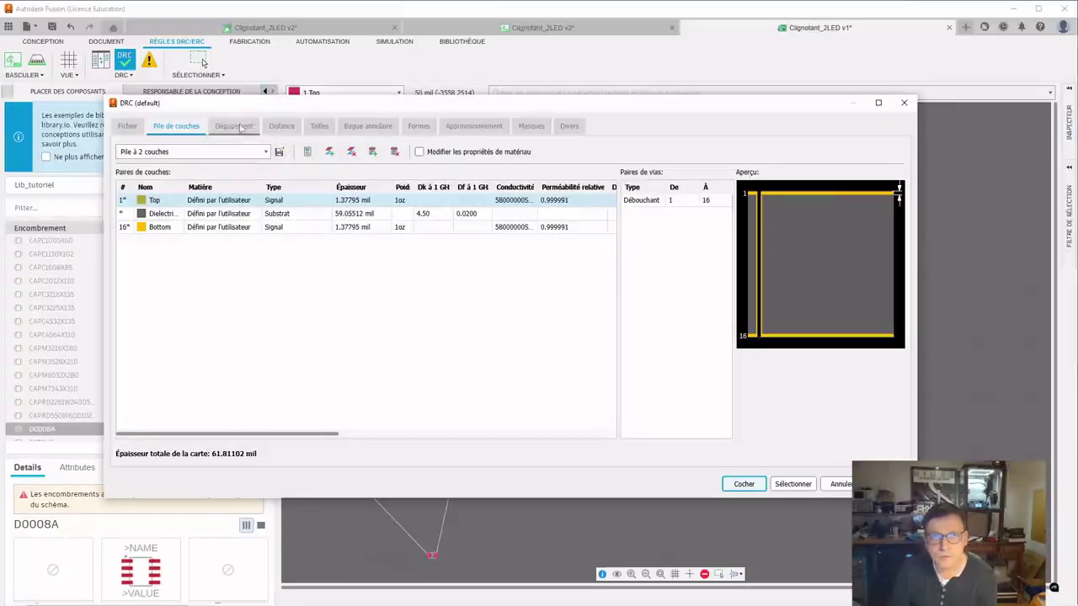
click(238, 127)
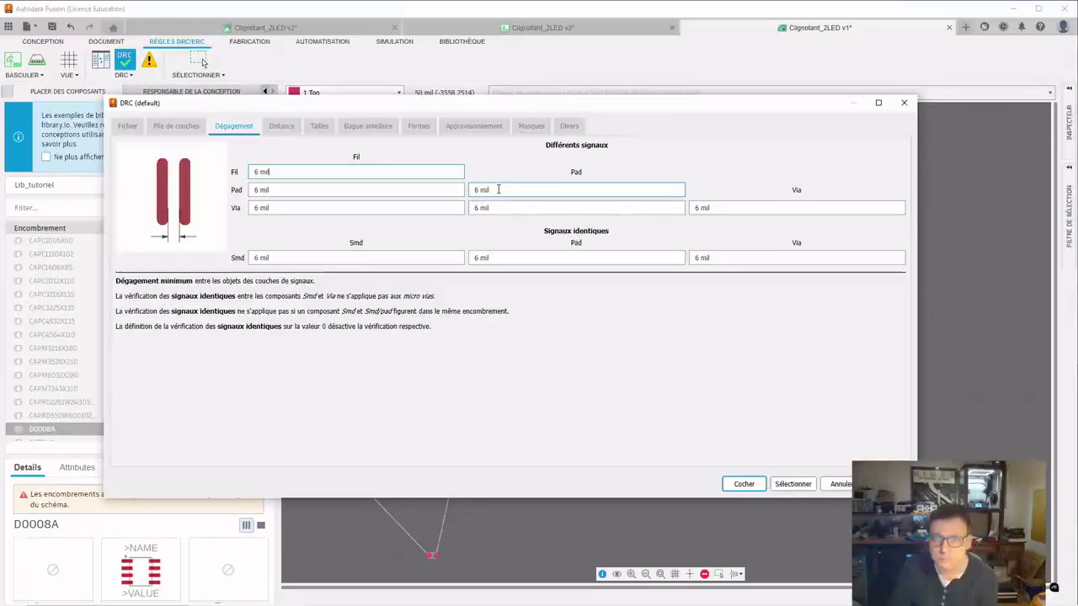
click(284, 129)
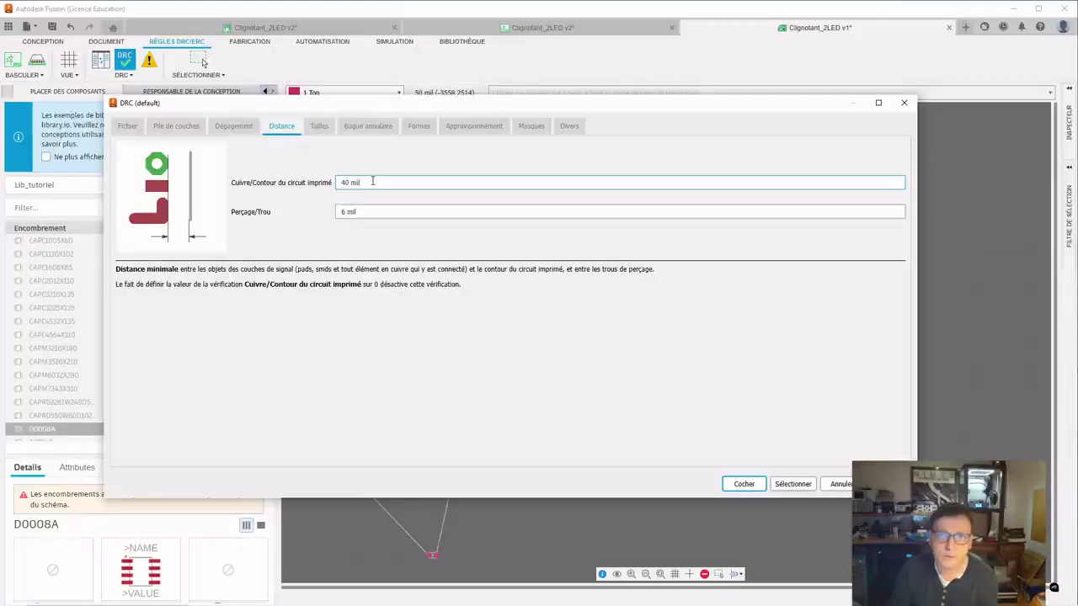
click(366, 211)
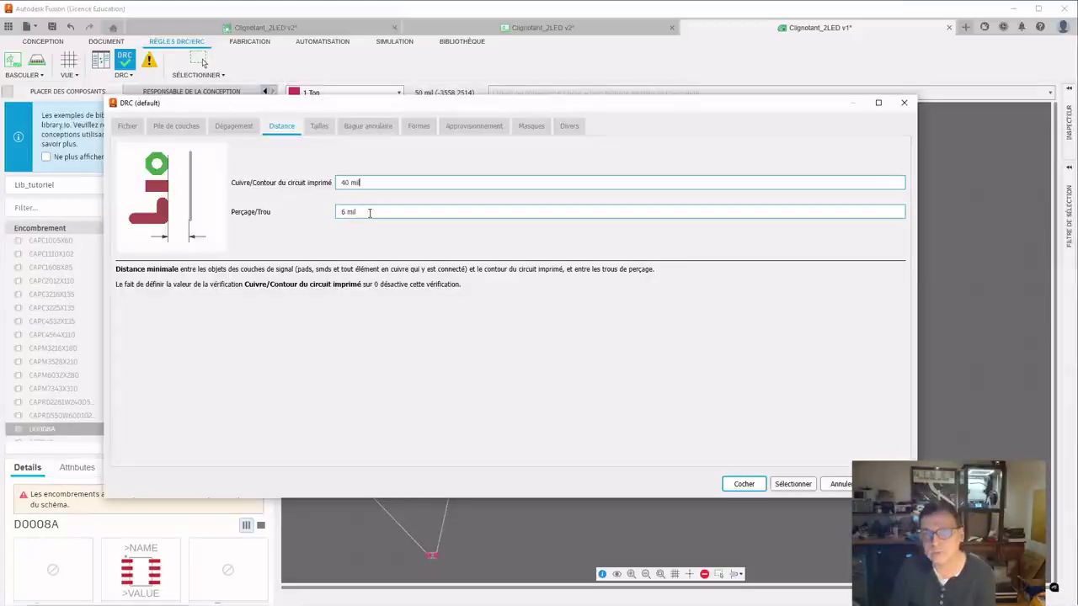
click(320, 127)
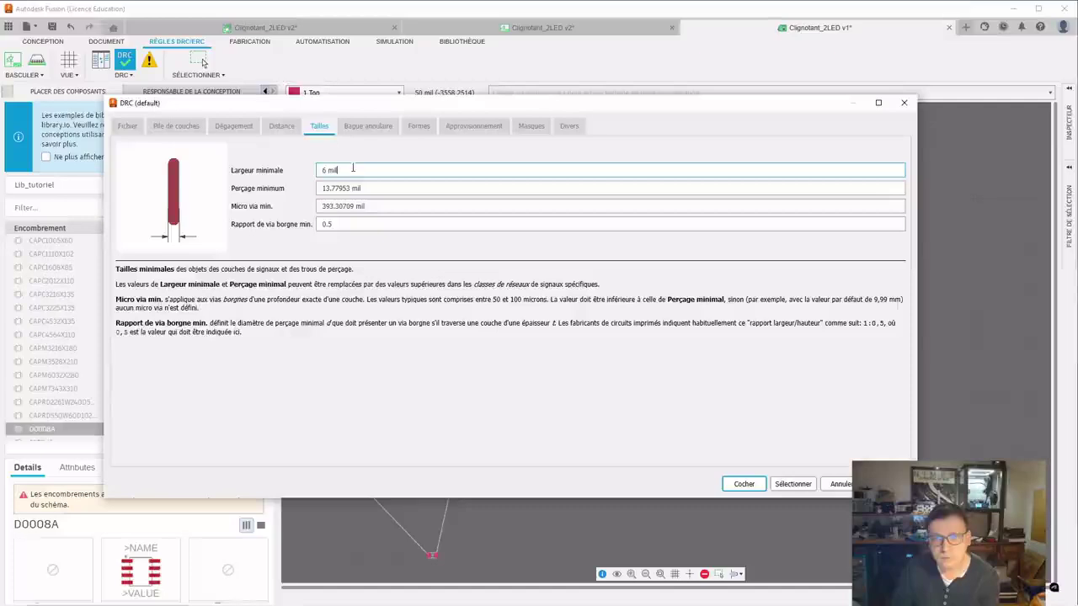
click(368, 126)
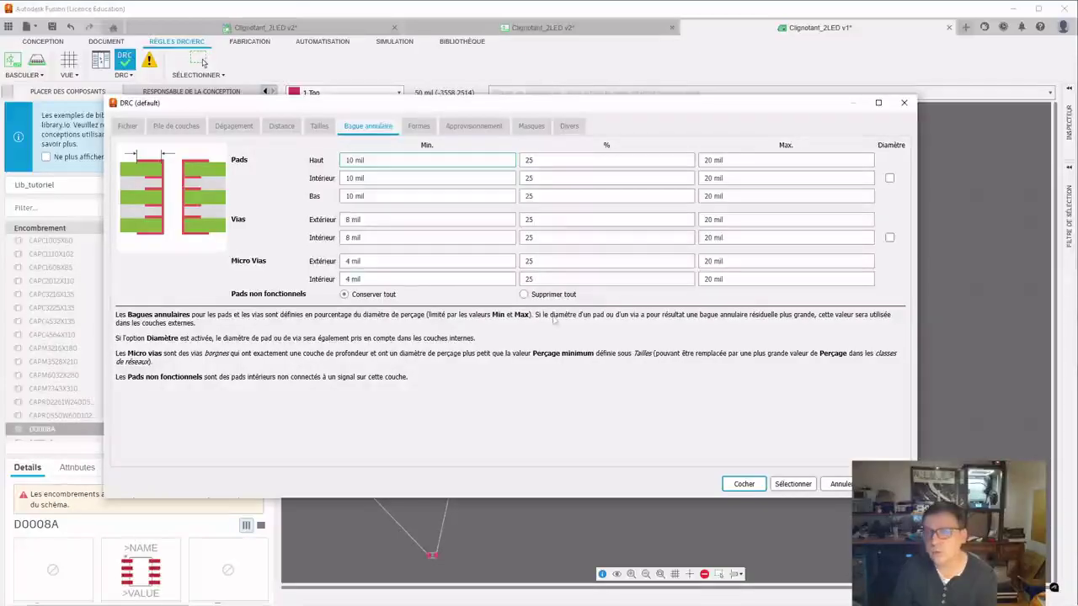
click(419, 127)
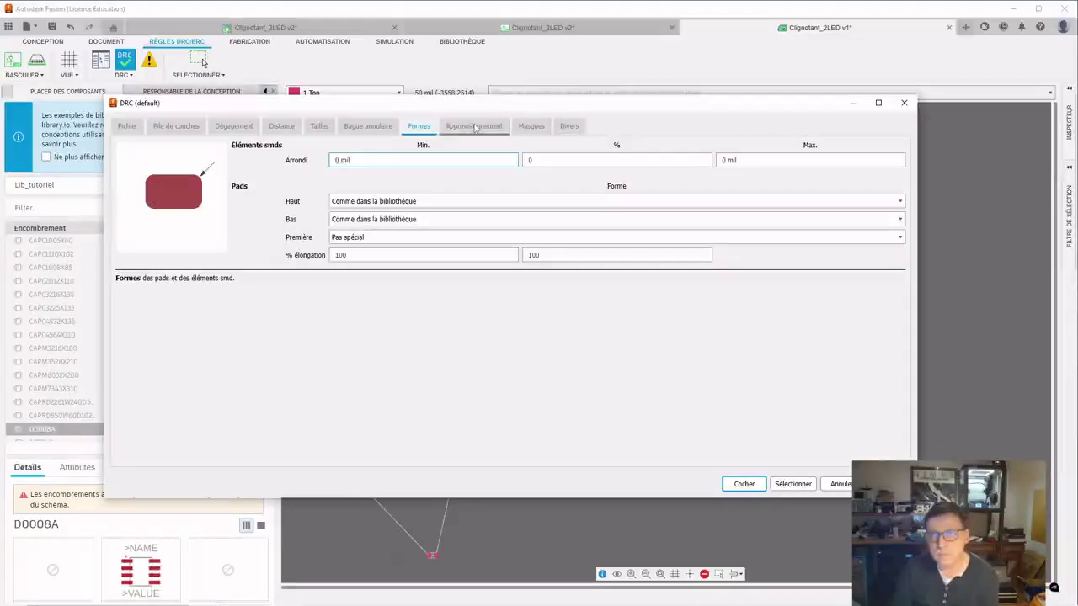
click(474, 126)
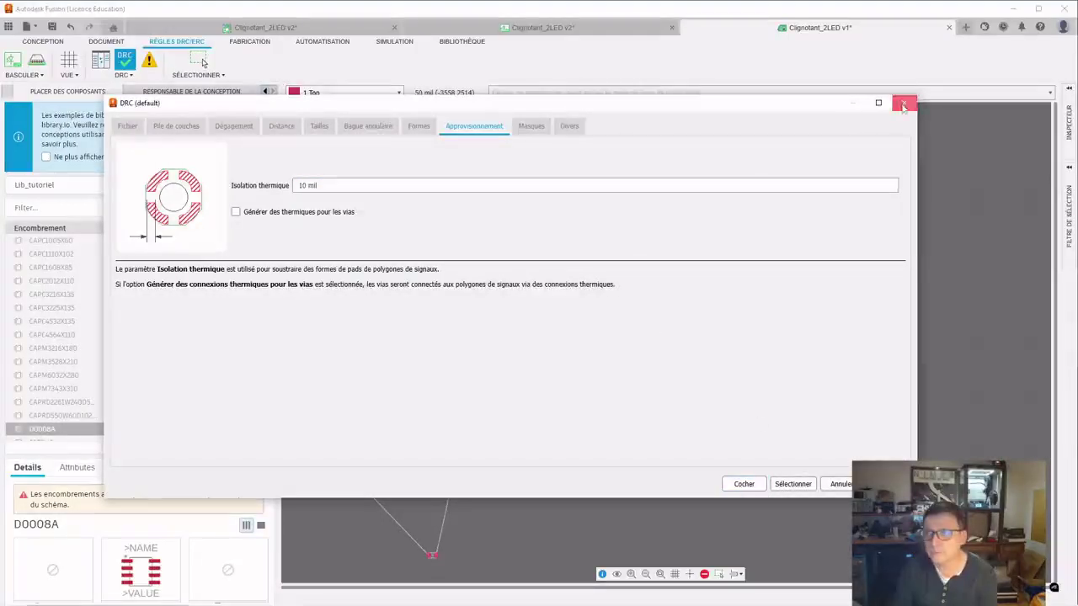
Step: Move connector JP1 from outside the board outline onto the board's right part, at about (1350, 500) mil
click(201, 61)
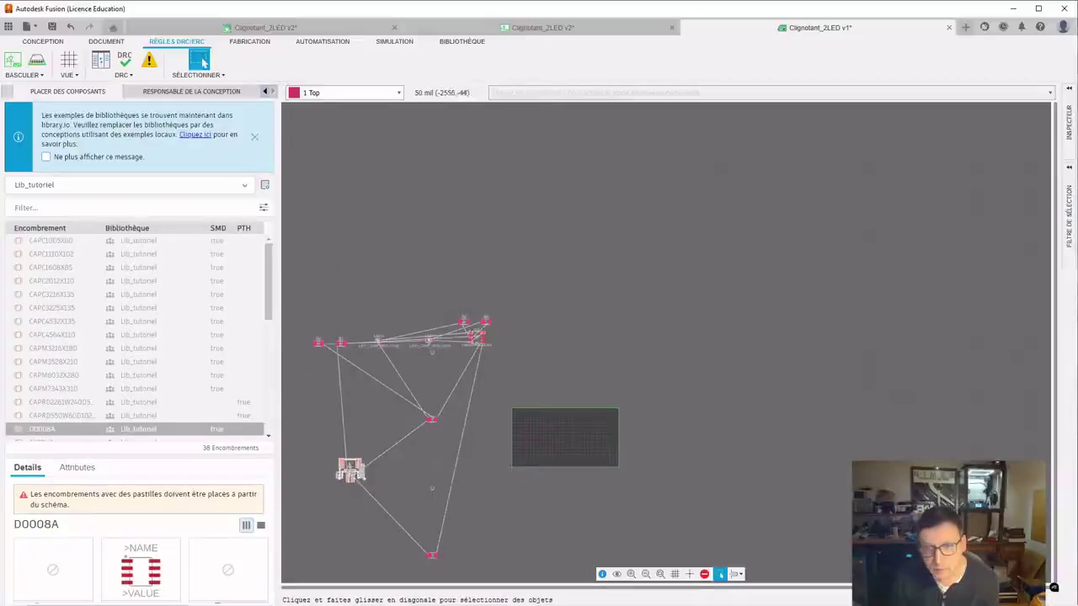
click(351, 471)
drag(352, 470, 459, 467)
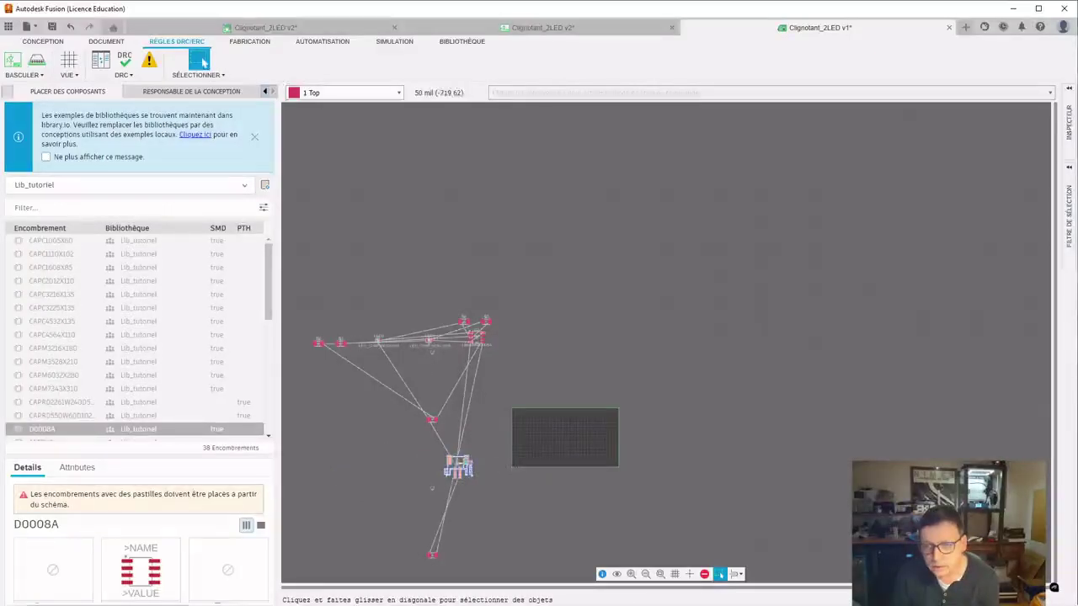
drag(459, 465, 600, 434)
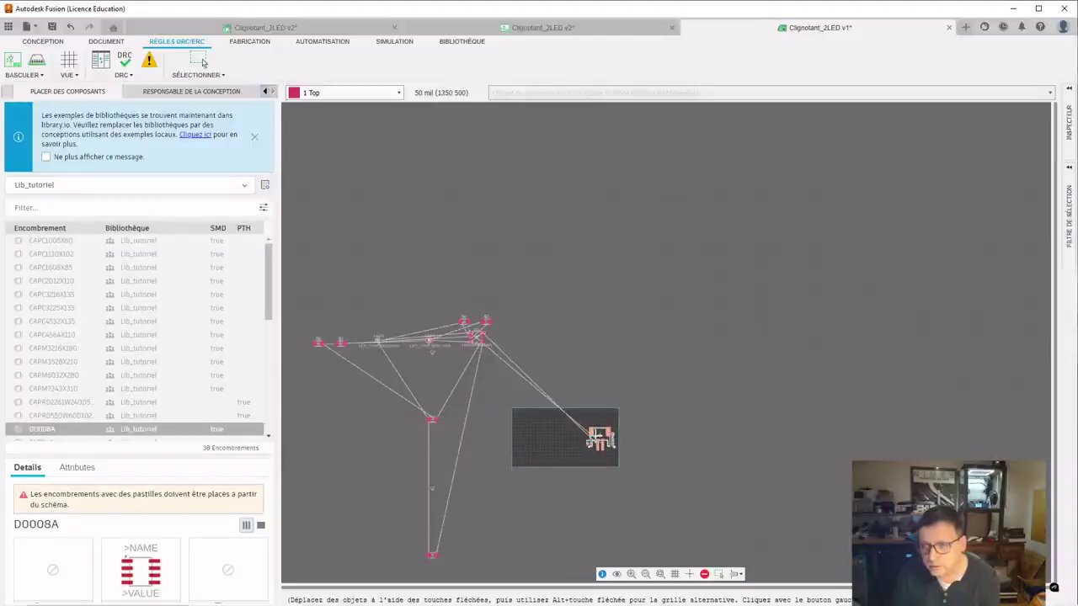
key(Escape)
Step: Rotate connector JP1 three times by 90 degrees so its two signal pads face the board's interior
right_click(597, 438)
click(625, 233)
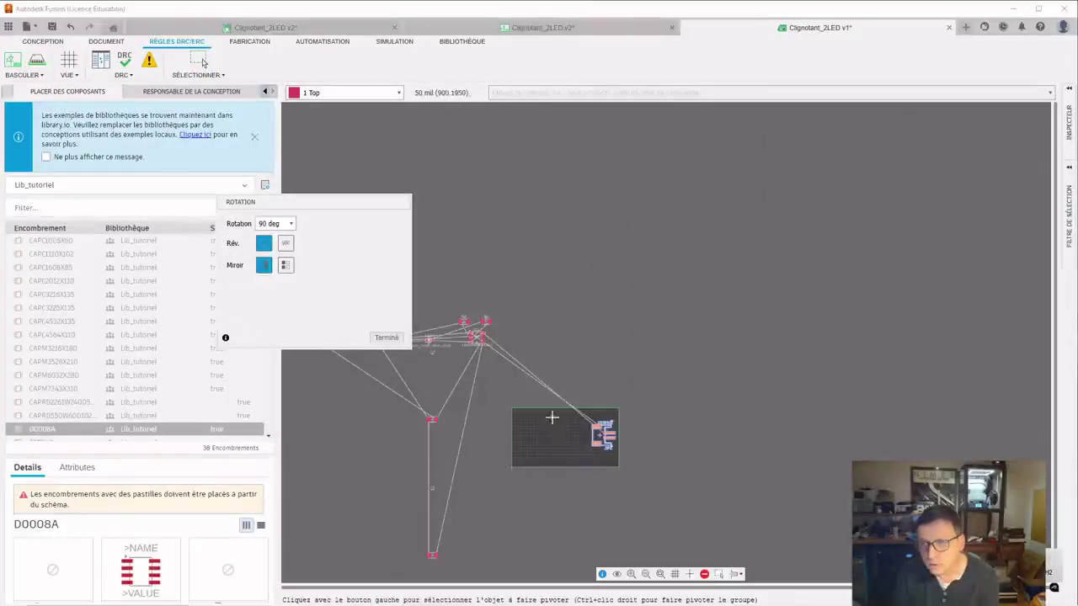
right_click(597, 436)
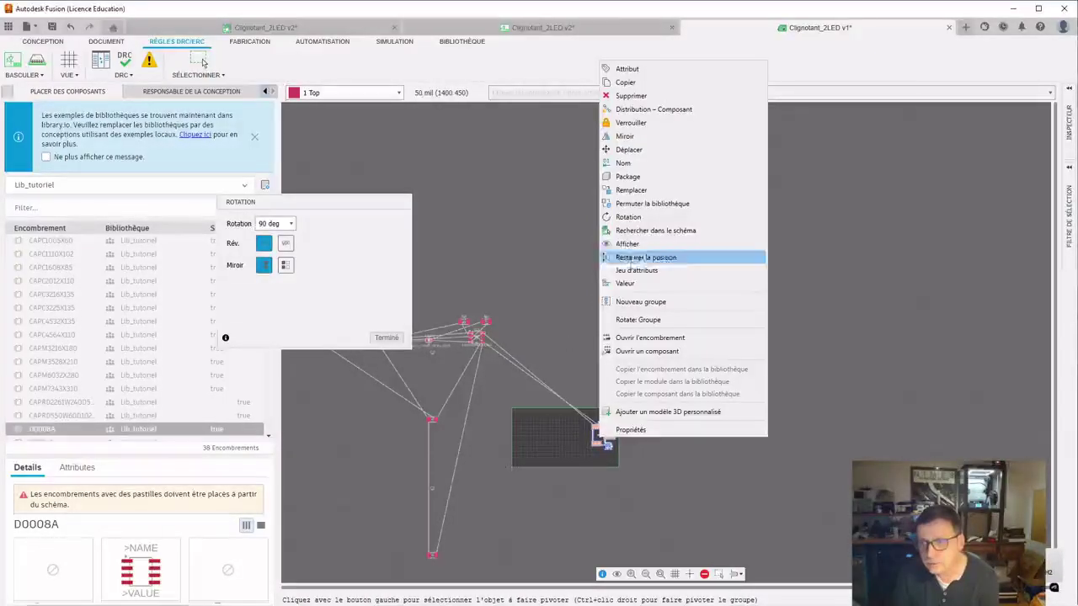
click(628, 217)
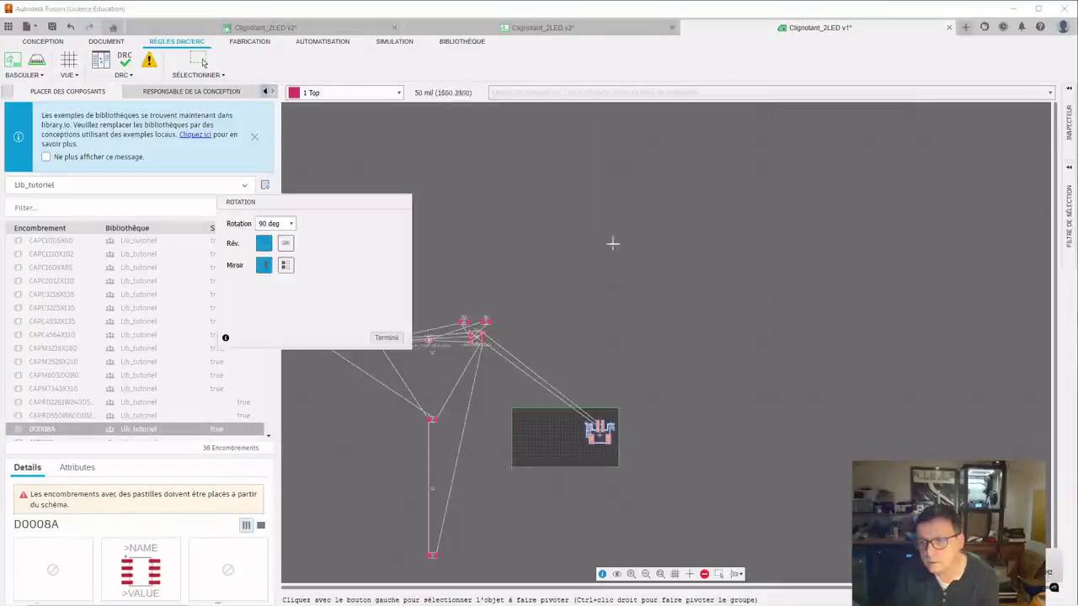
right_click(597, 436)
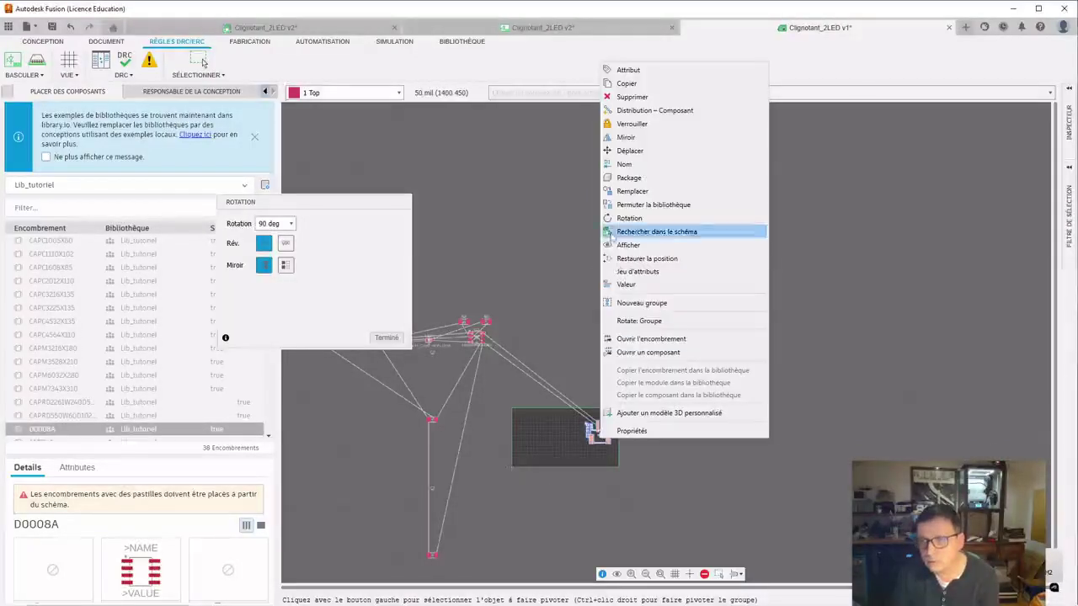
click(628, 217)
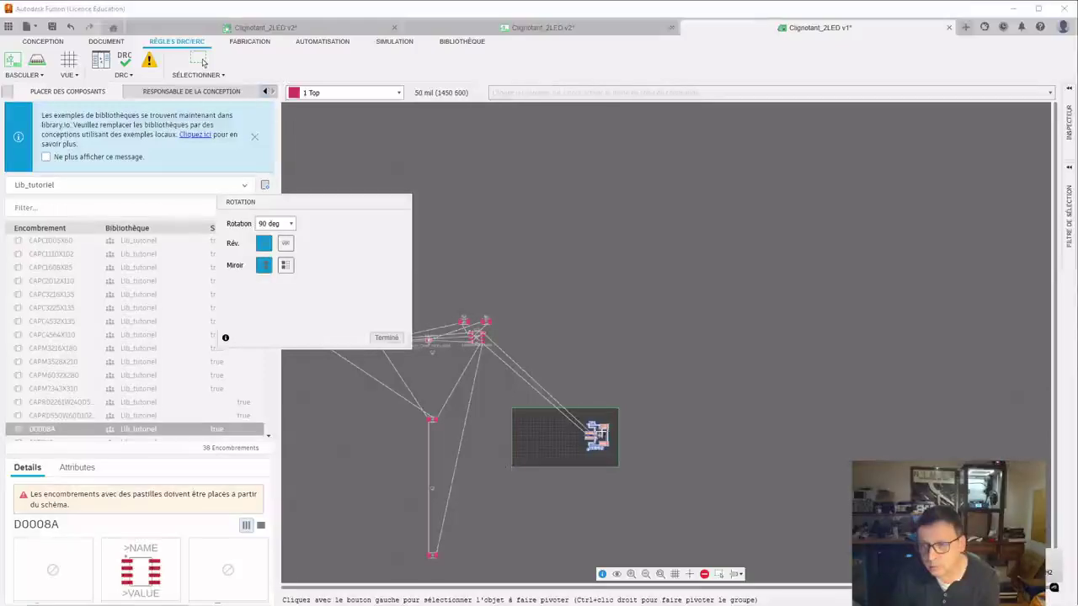
mouse_move(599, 436)
mouse_down()
mouse_move(615, 435)
mouse_move(616, 423)
mouse_move(620, 435)
mouse_up()
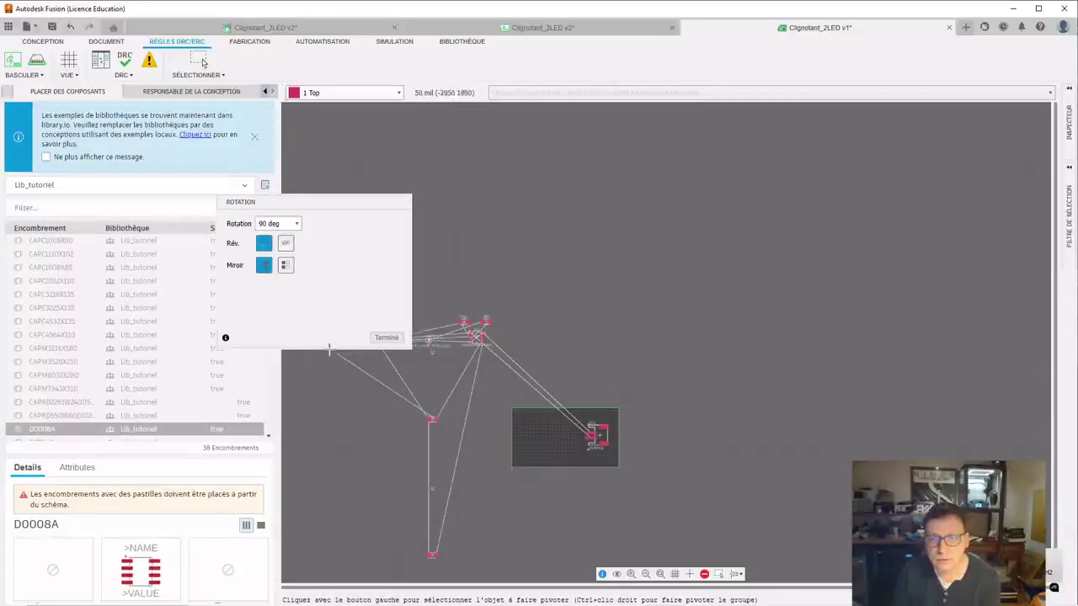
click(387, 338)
Step: Shift connector JP1 farther right, close to the board's right edge, at about (1550, 500) mil
click(200, 60)
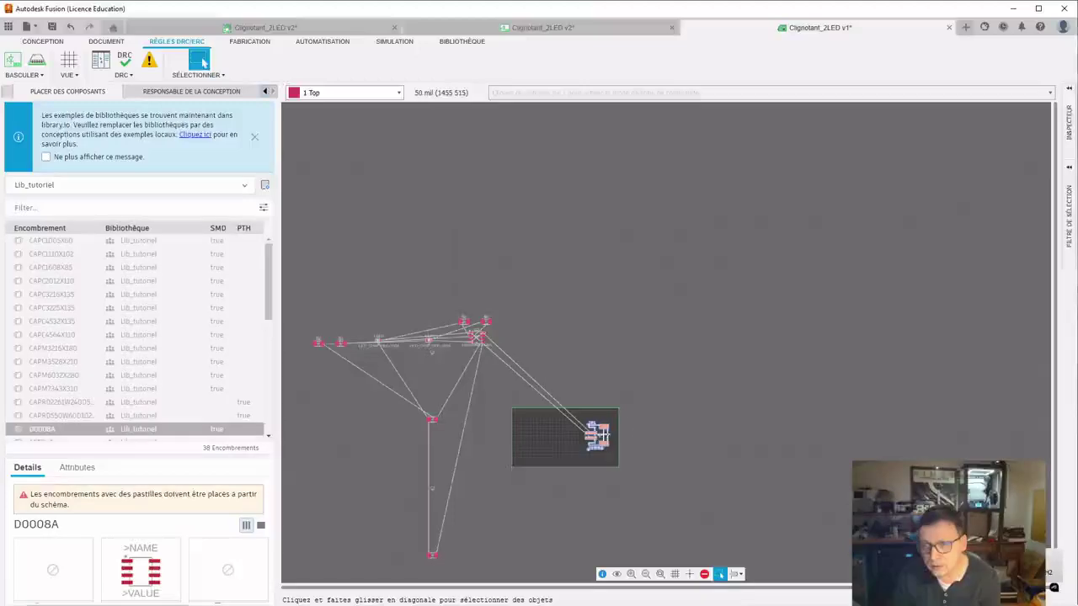
drag(601, 436, 612, 436)
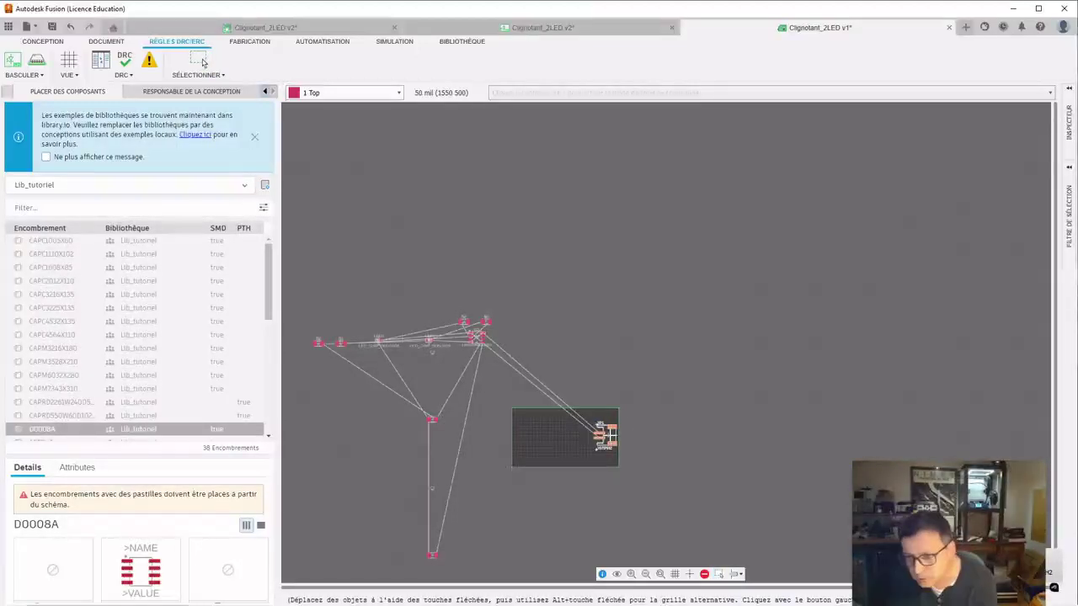
click(201, 60)
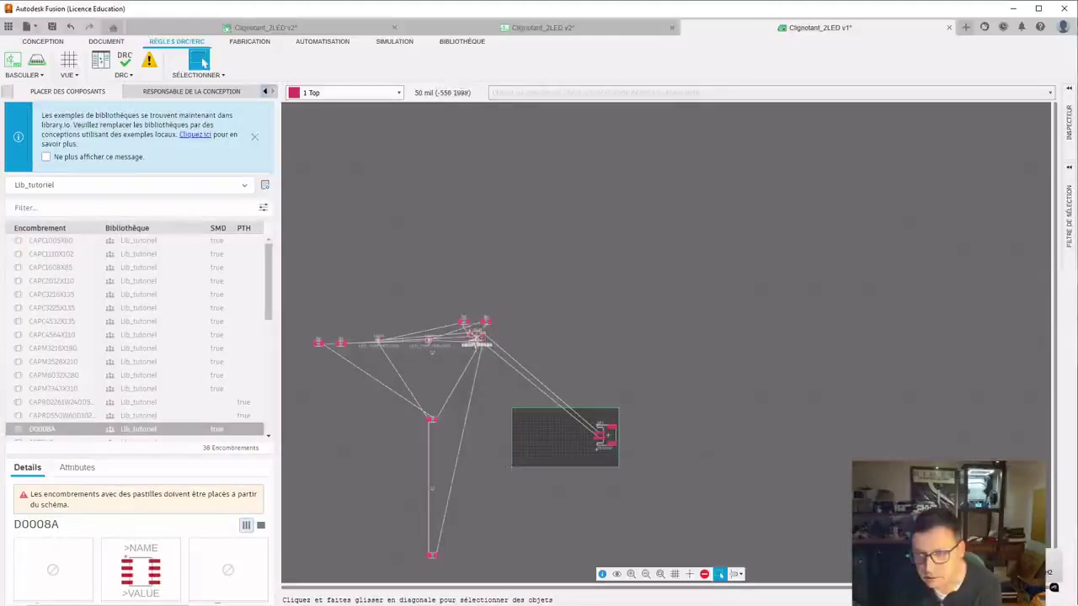
Step: Move the LM555 chip IC1 onto the board beside connector JP1, at about (1000, 500) mil
drag(491, 363, 559, 356)
scroll(548, 354, up, 4)
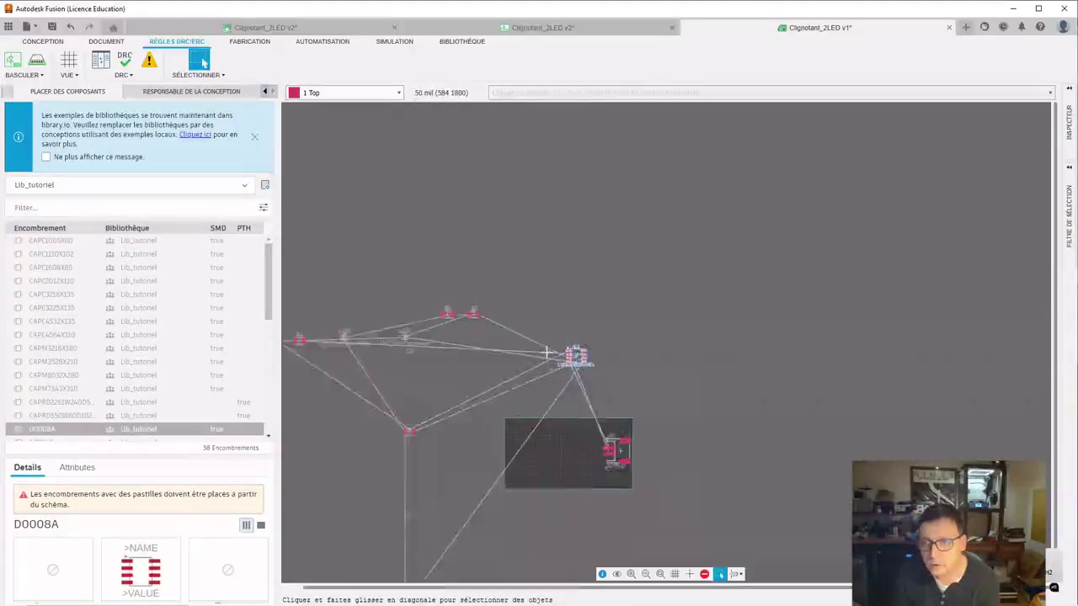
scroll(524, 354, up, 2)
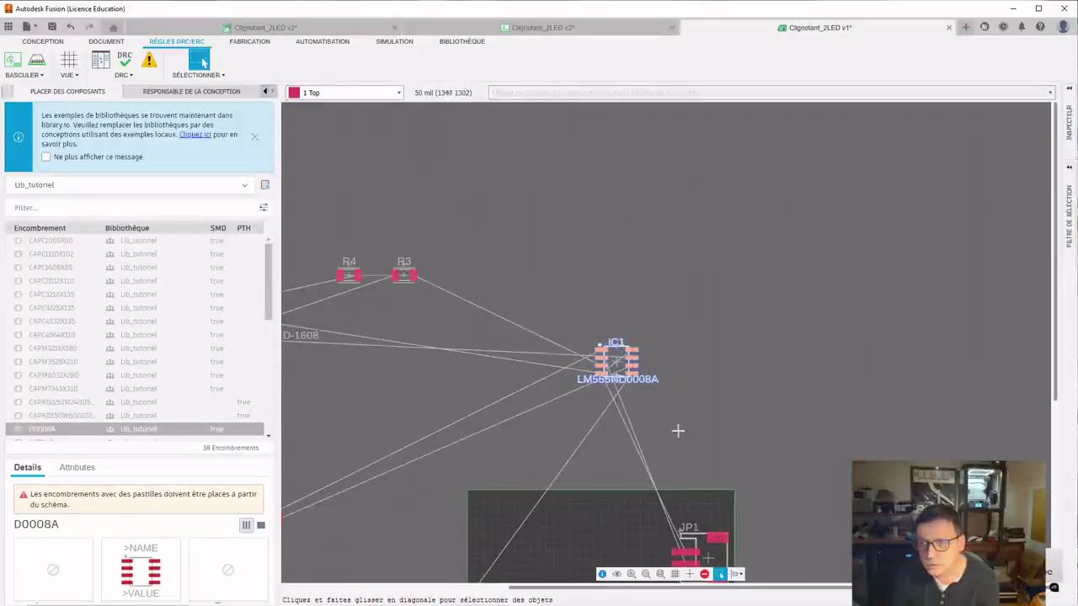
middle_drag(661, 442, 774, 264)
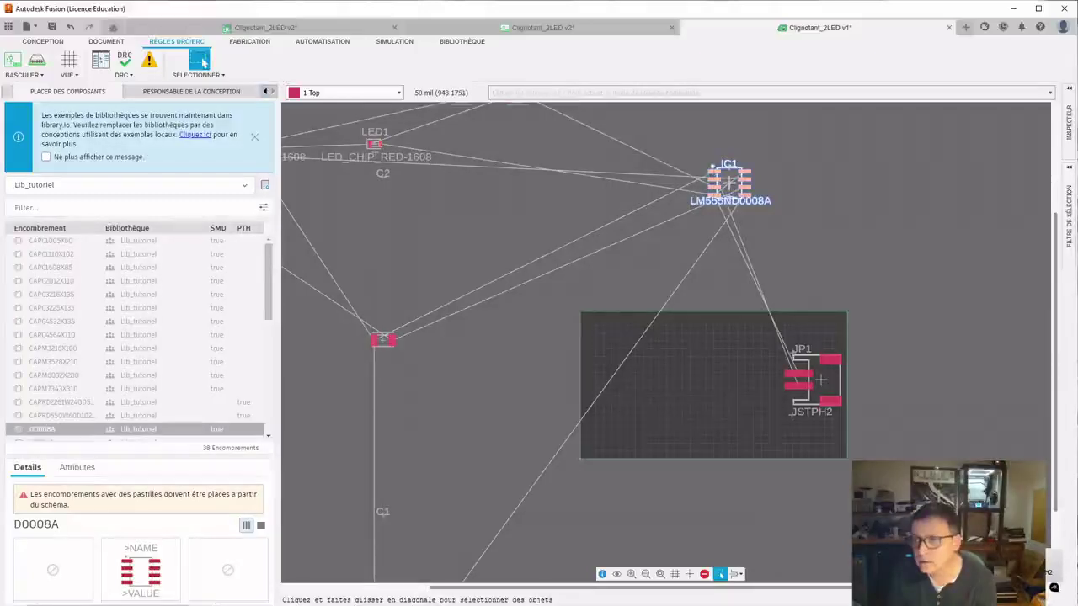
drag(729, 183, 737, 379)
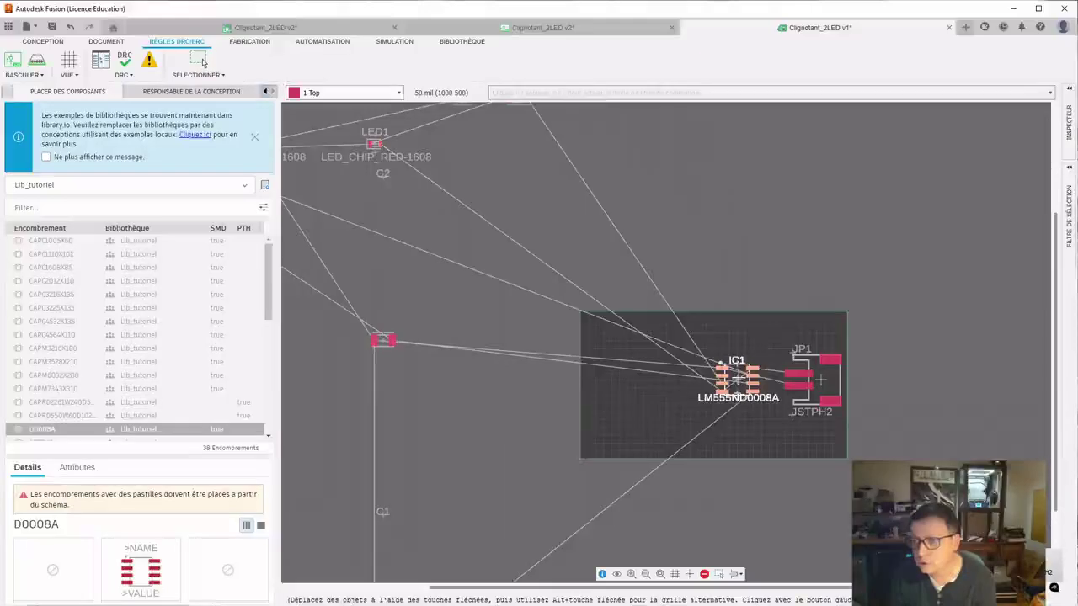
click(200, 61)
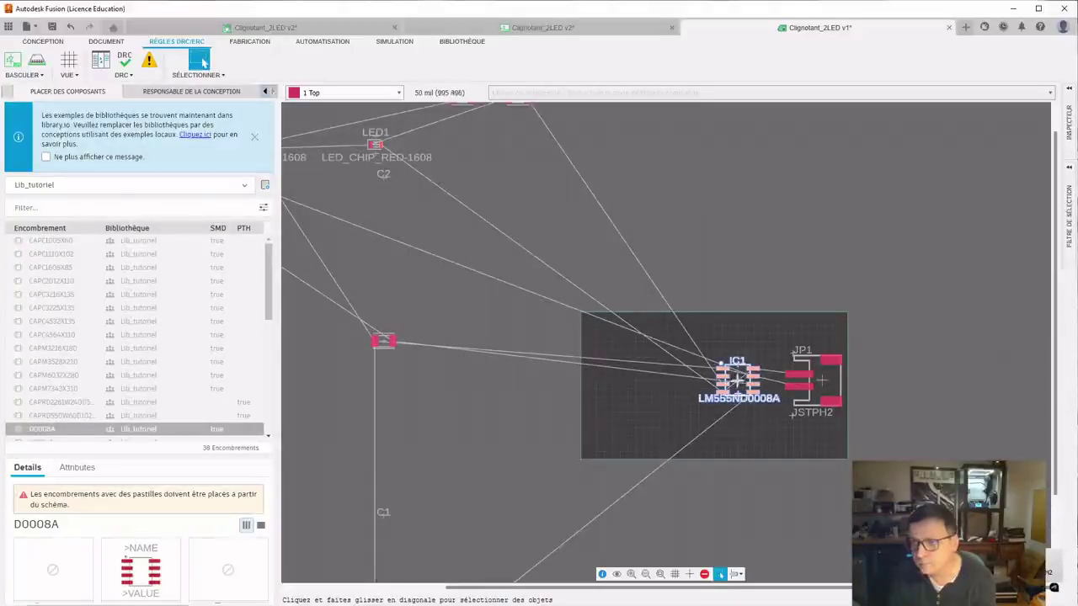
Step: Rotate IC1 twice by 90 degrees to turn it 180 degrees in place
right_click(735, 387)
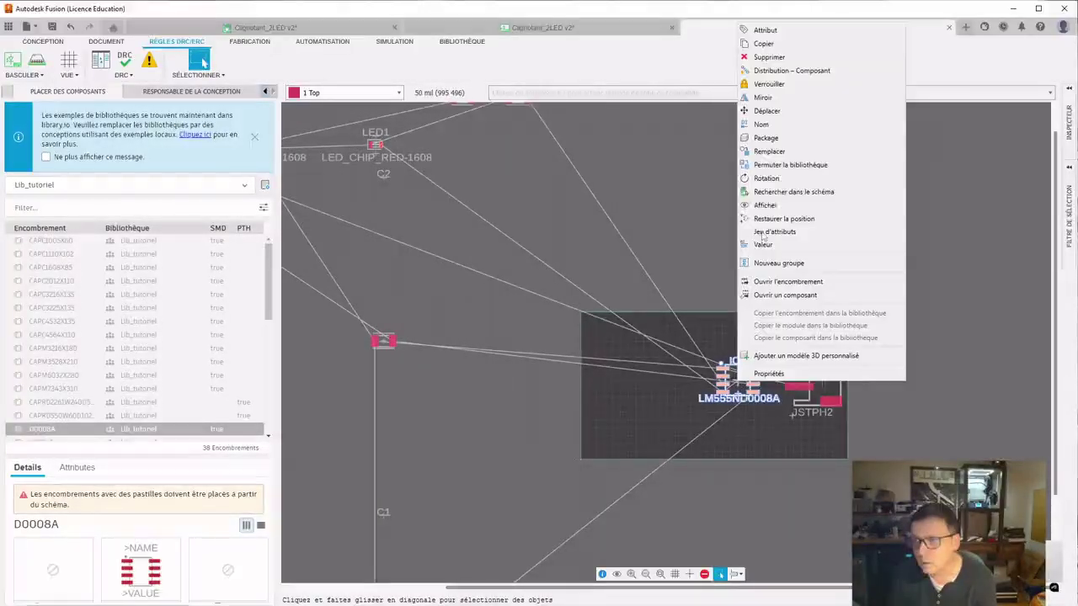
click(763, 178)
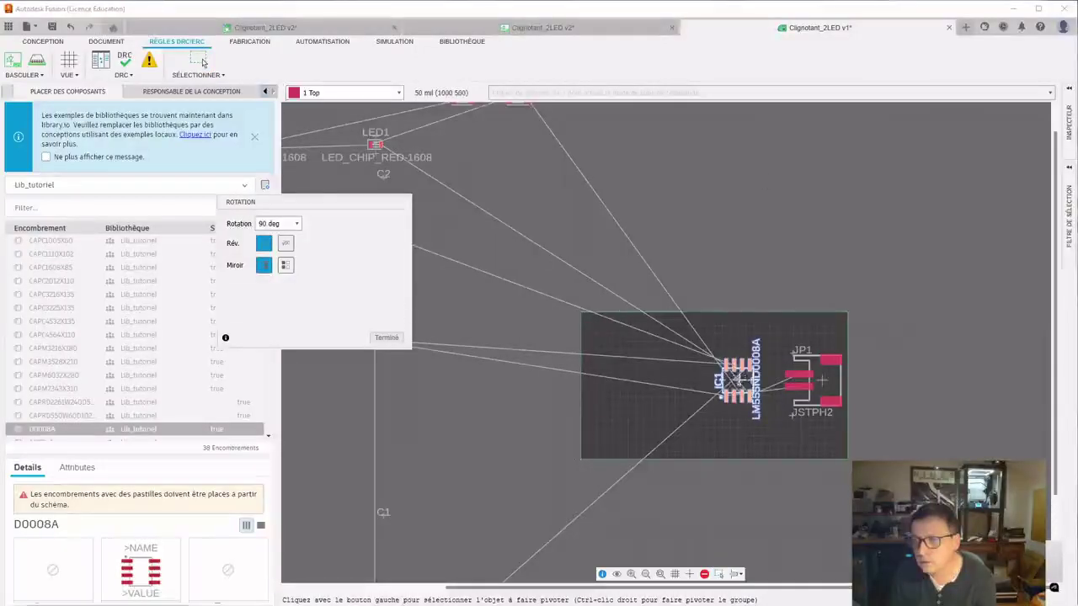
right_click(737, 381)
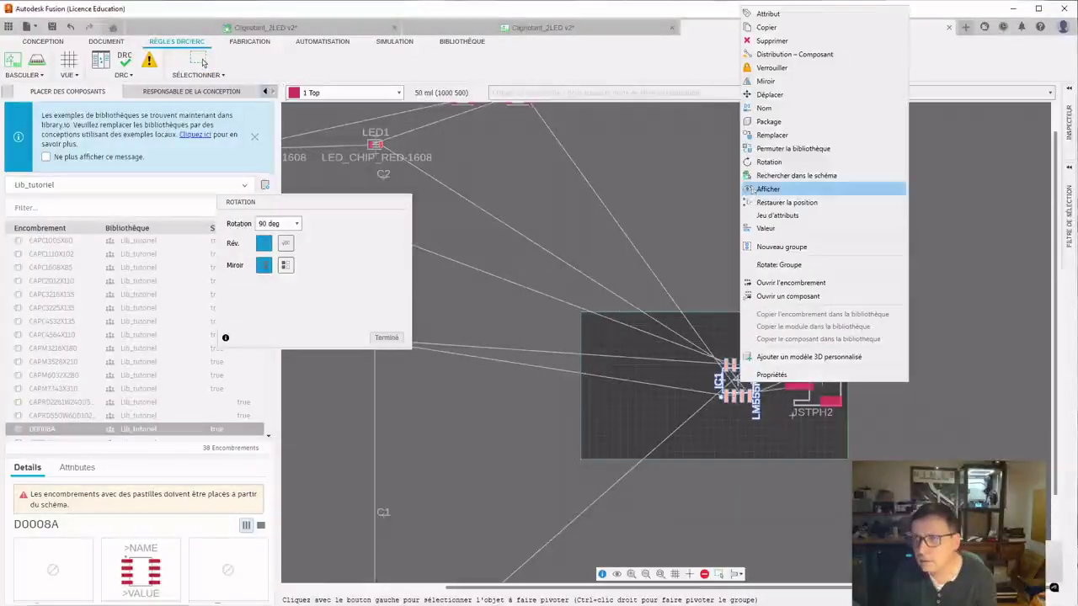
click(764, 162)
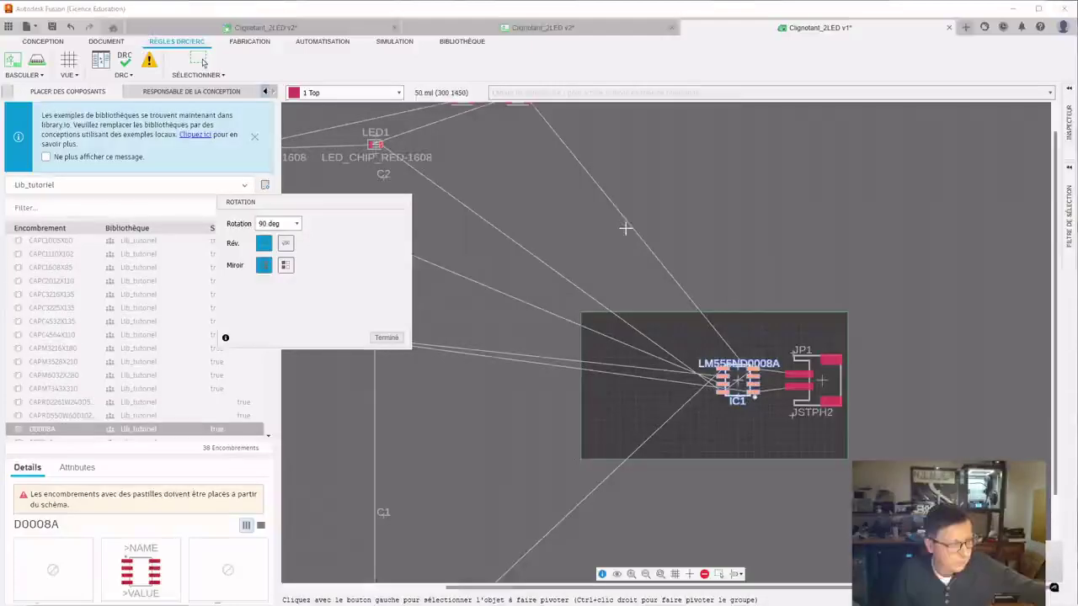
click(387, 337)
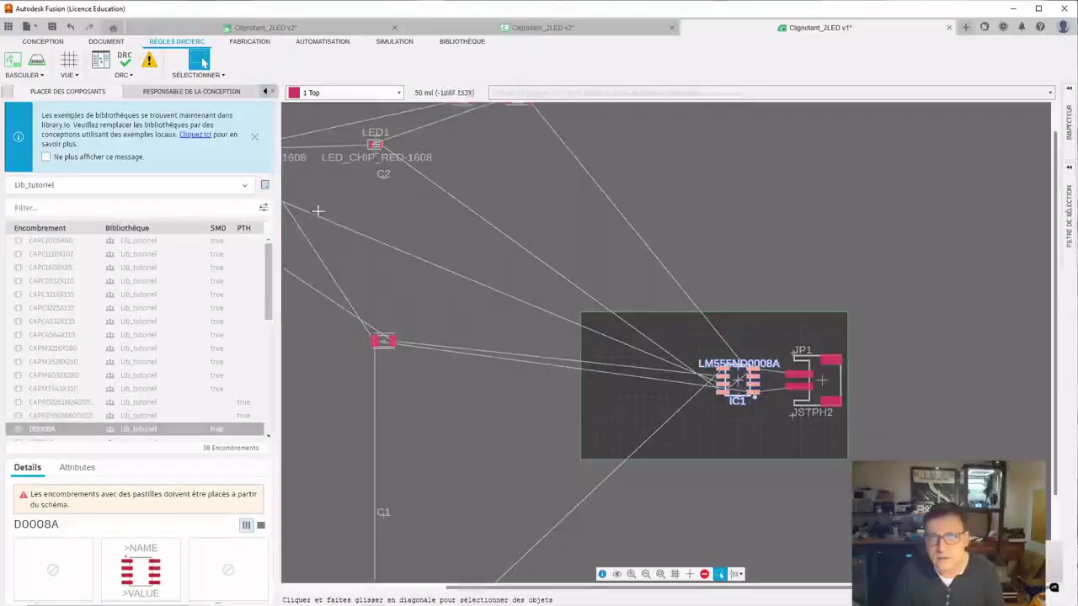
Step: Move LED1 onto the board near its lower-left corner, at about (200, 100) mil
click(375, 145)
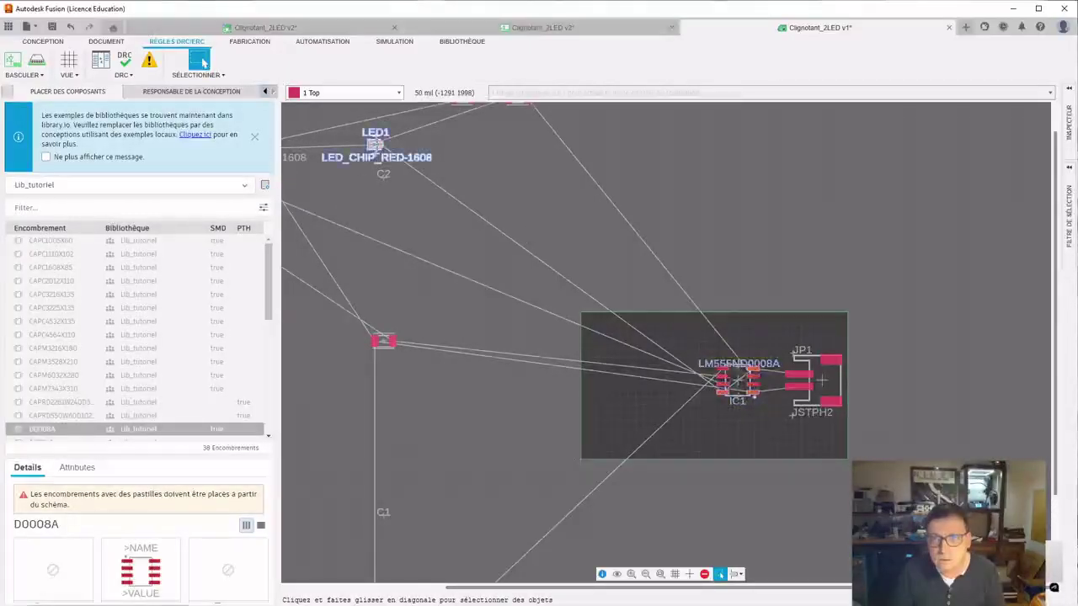
drag(375, 145, 611, 443)
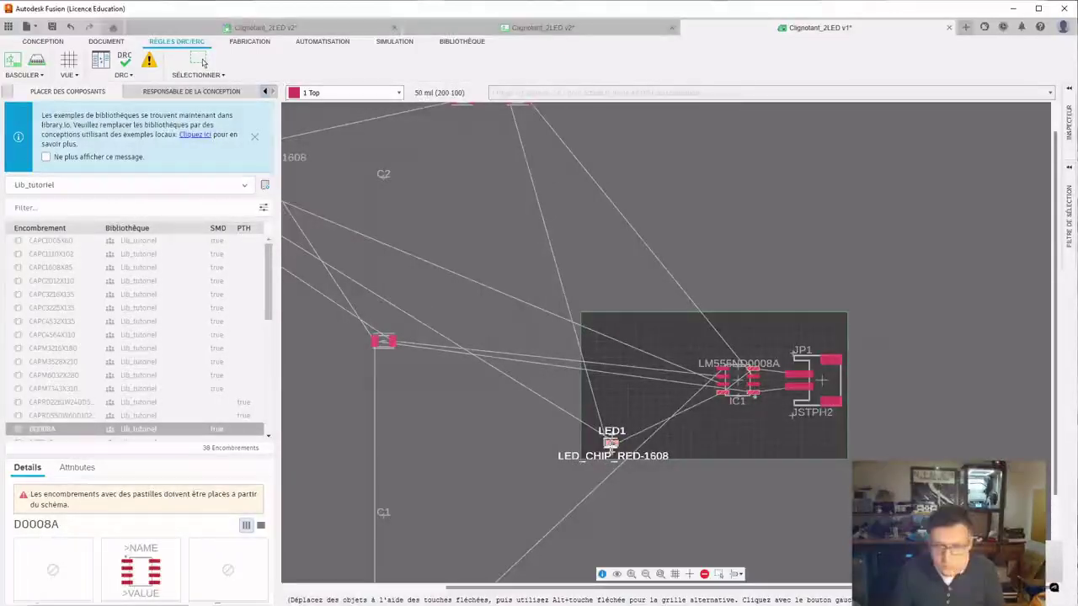
click(202, 62)
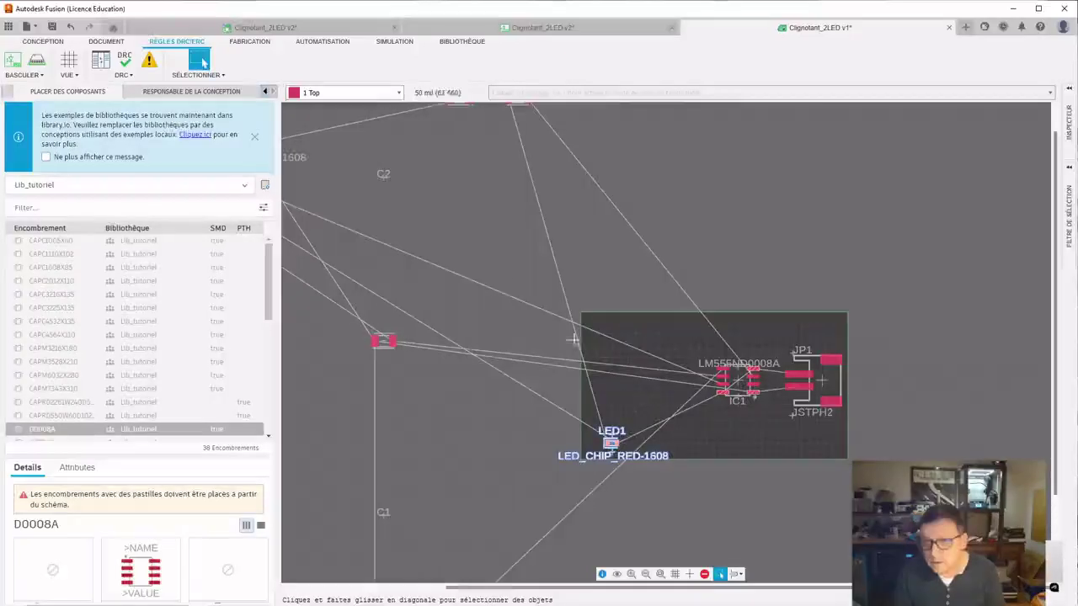
scroll(417, 206, up, 2)
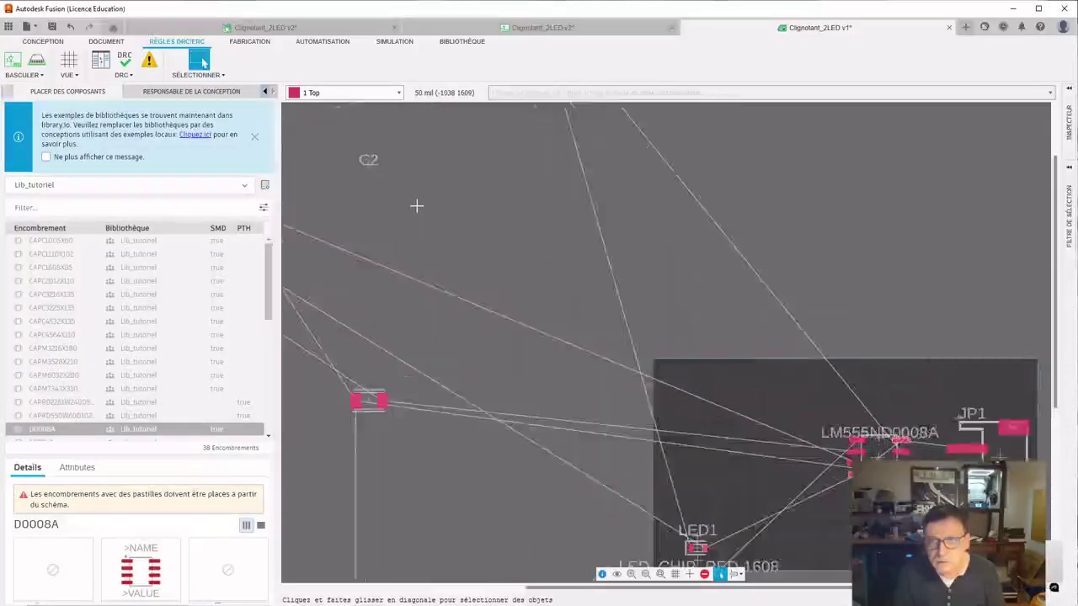
Step: Move LED2 onto the board near its upper-left corner, directly above LED1, at about (200, 800) mil
scroll(417, 205, down, 5)
scroll(399, 192, down, 1)
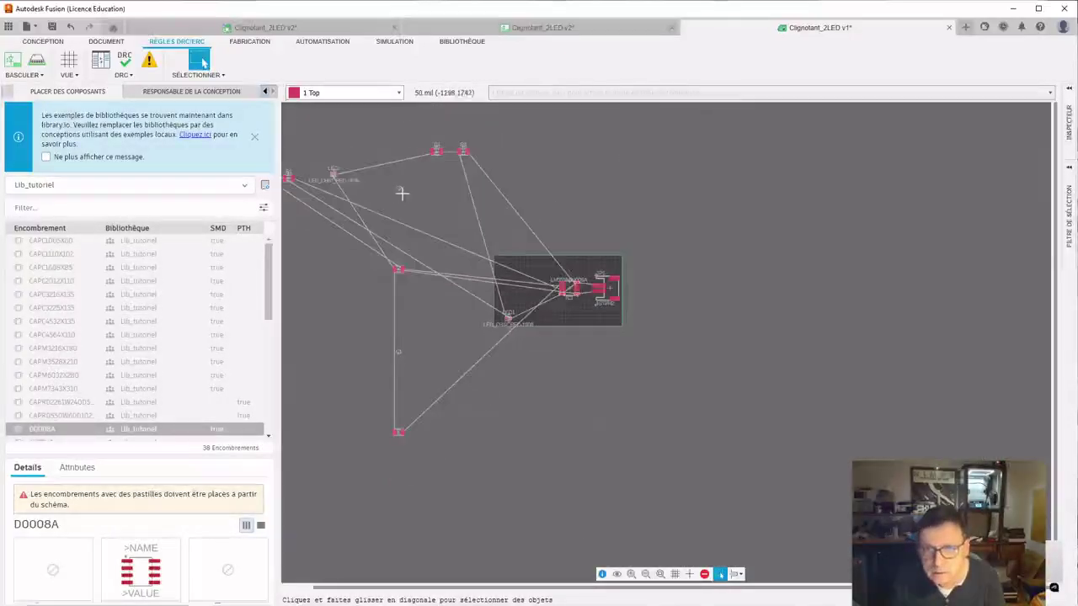
drag(334, 175, 508, 264)
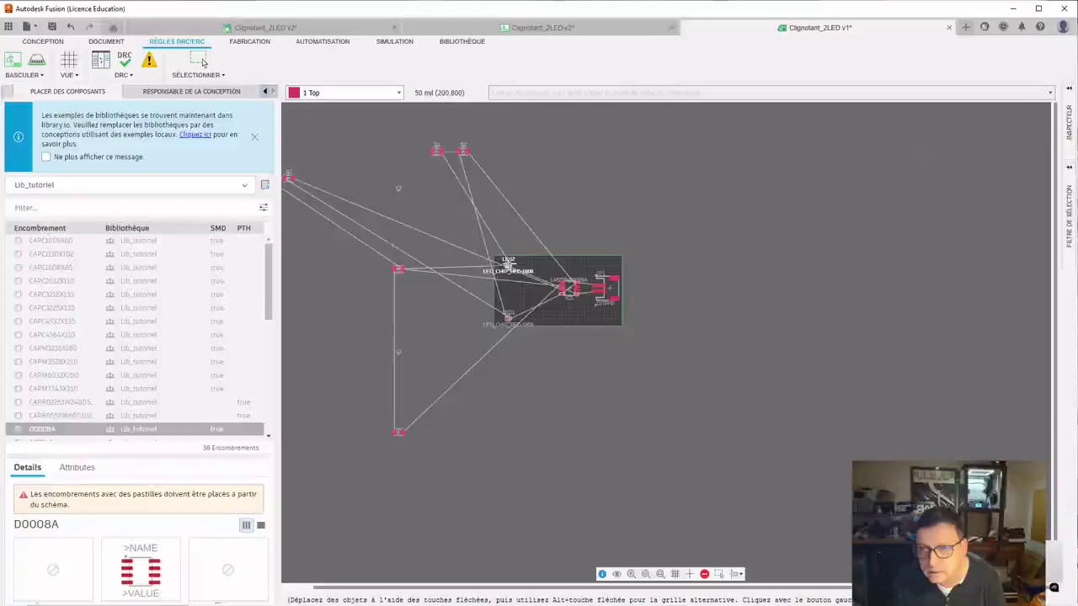
click(200, 60)
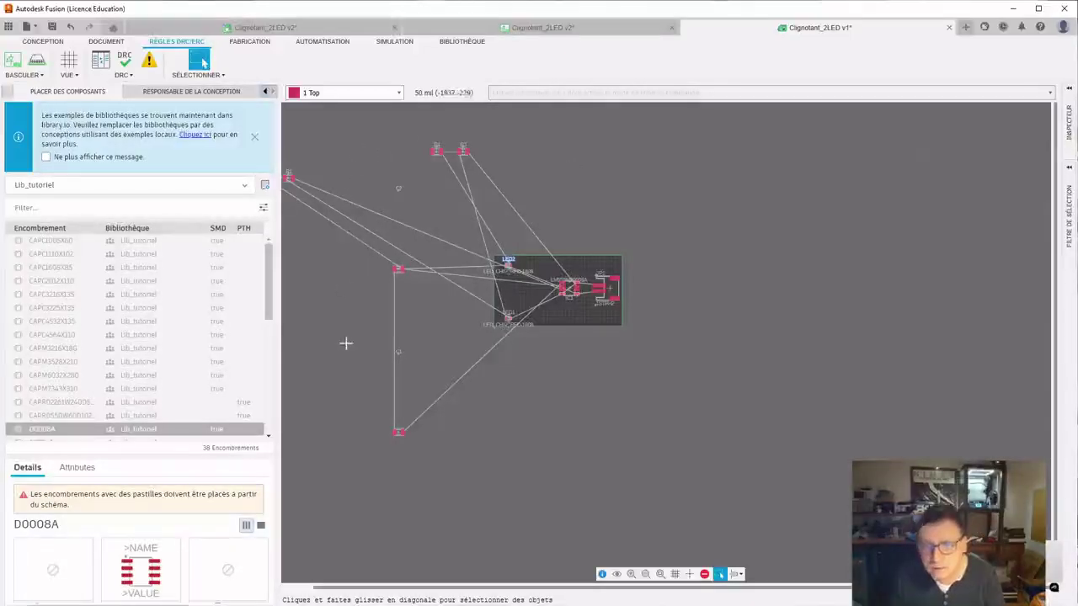
Step: Move resistor R1 onto the board between LED1 and LED2, at about (200, 550) mil
scroll(347, 342, up, 2)
scroll(348, 342, down, 2)
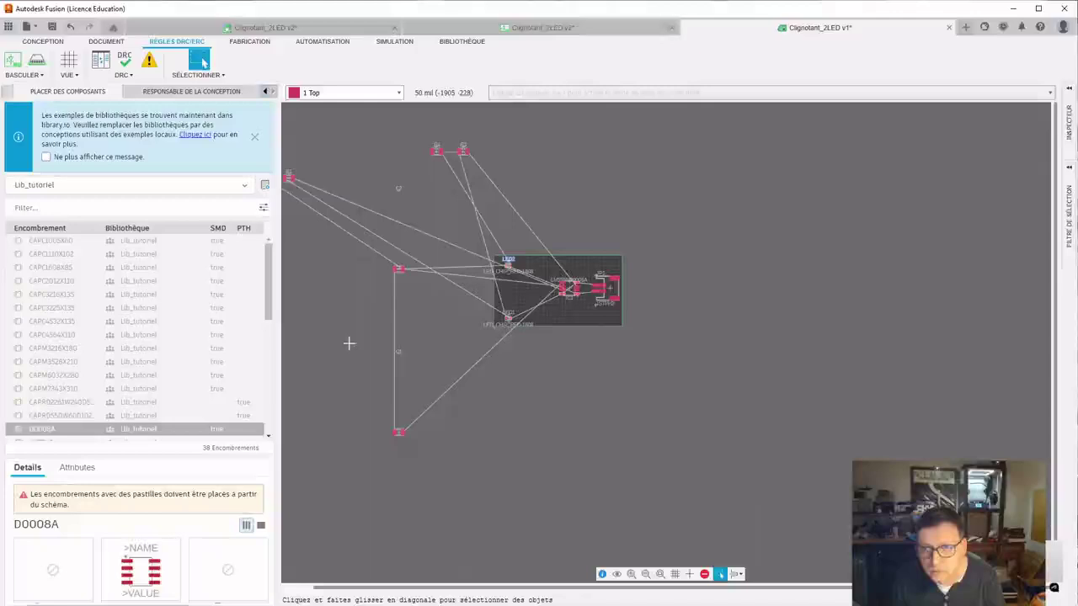
middle_drag(348, 327, 412, 325)
scroll(412, 325, up, 2)
drag(328, 109, 646, 263)
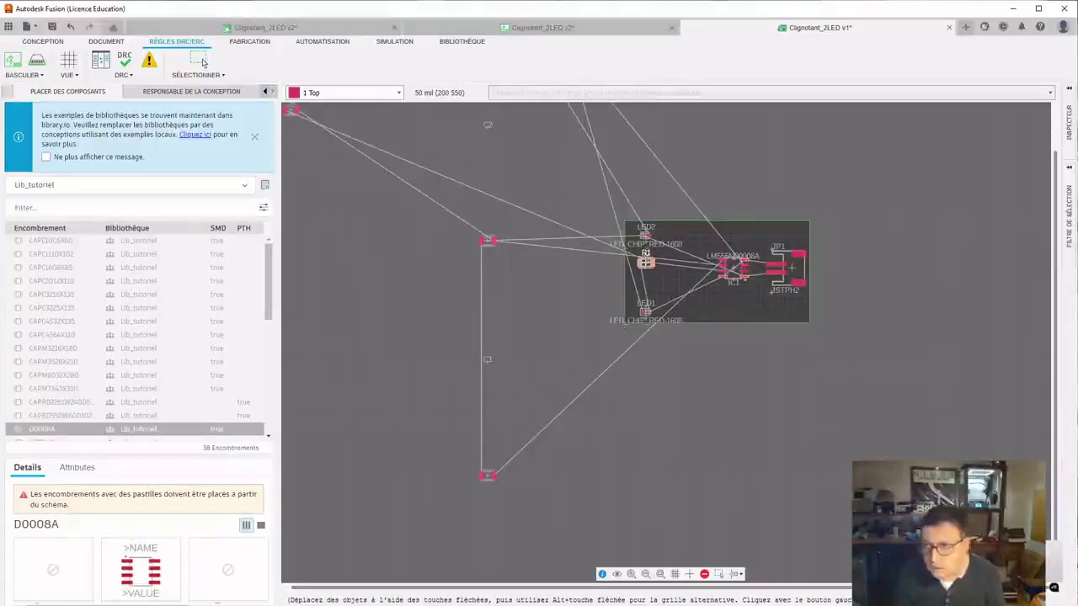
click(202, 64)
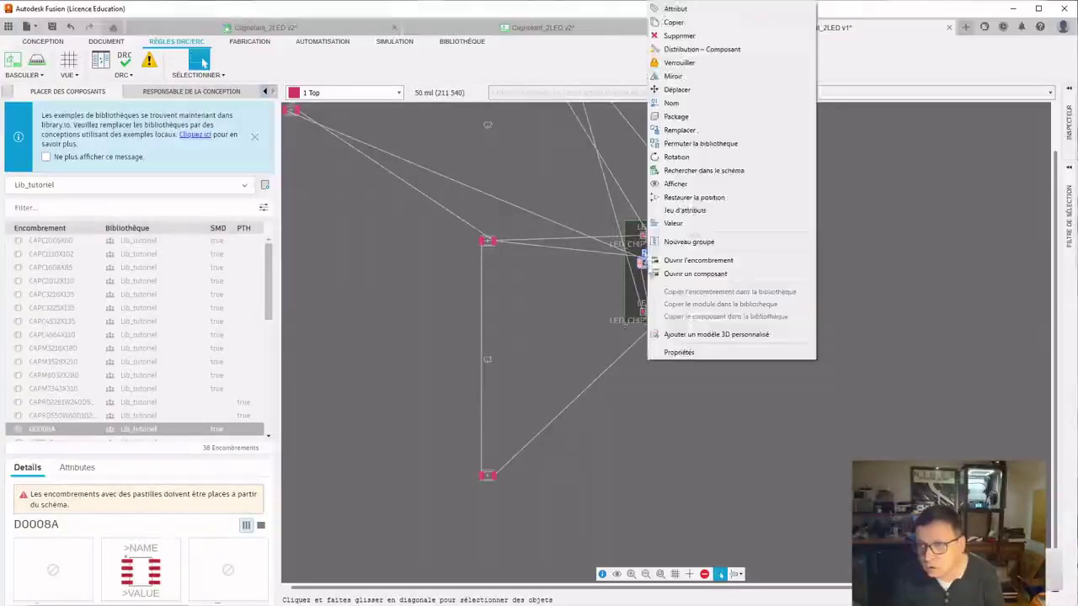
Step: Rotate R1 in 90-degree turns until it stands vertical with its name on its left side
click(676, 157)
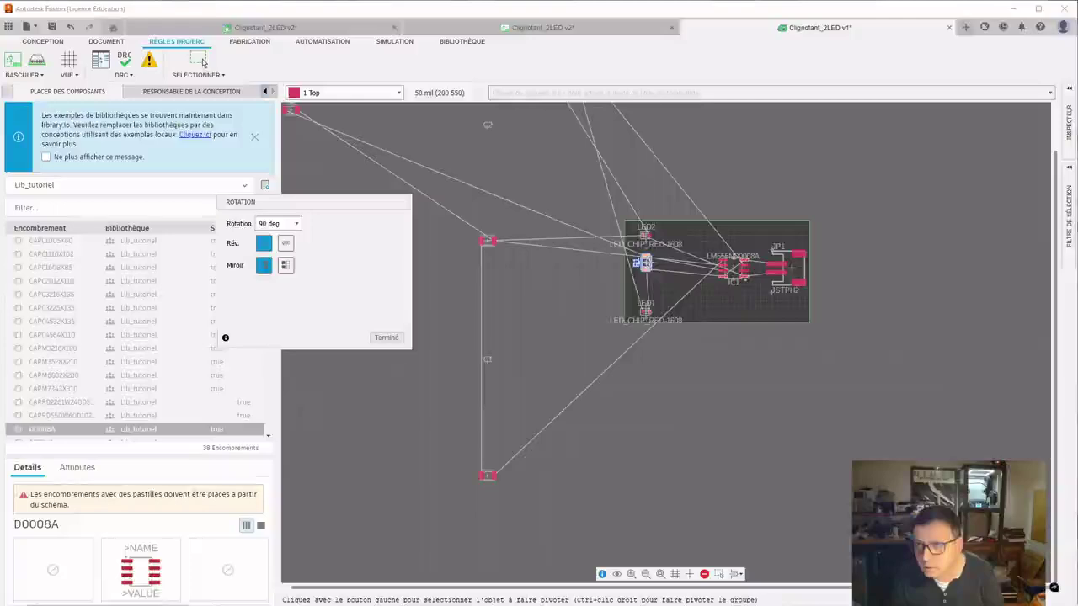
click(644, 264)
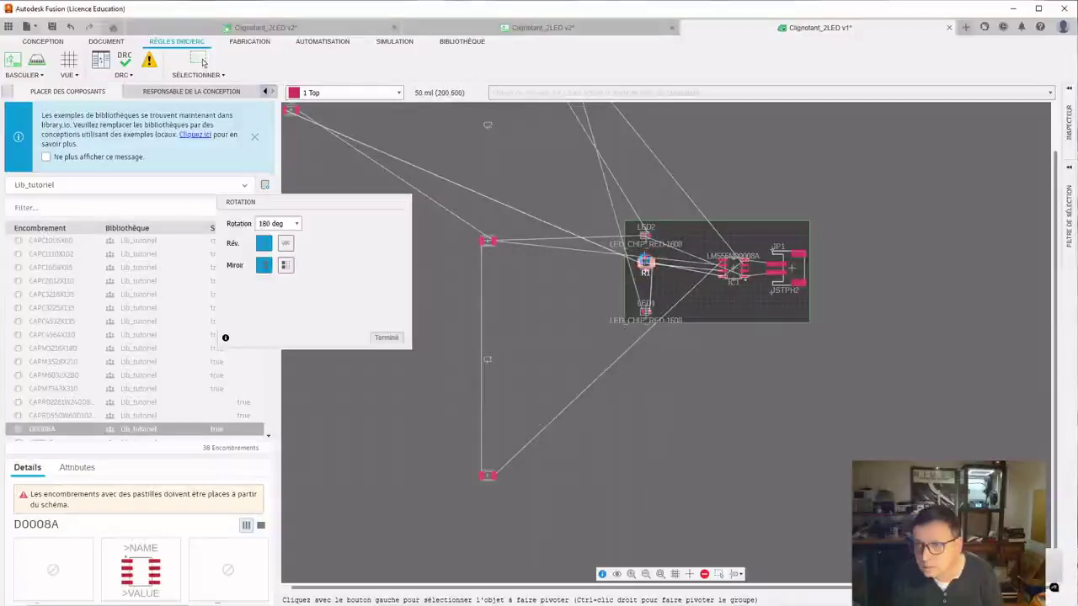
click(646, 264)
click(645, 263)
click(645, 264)
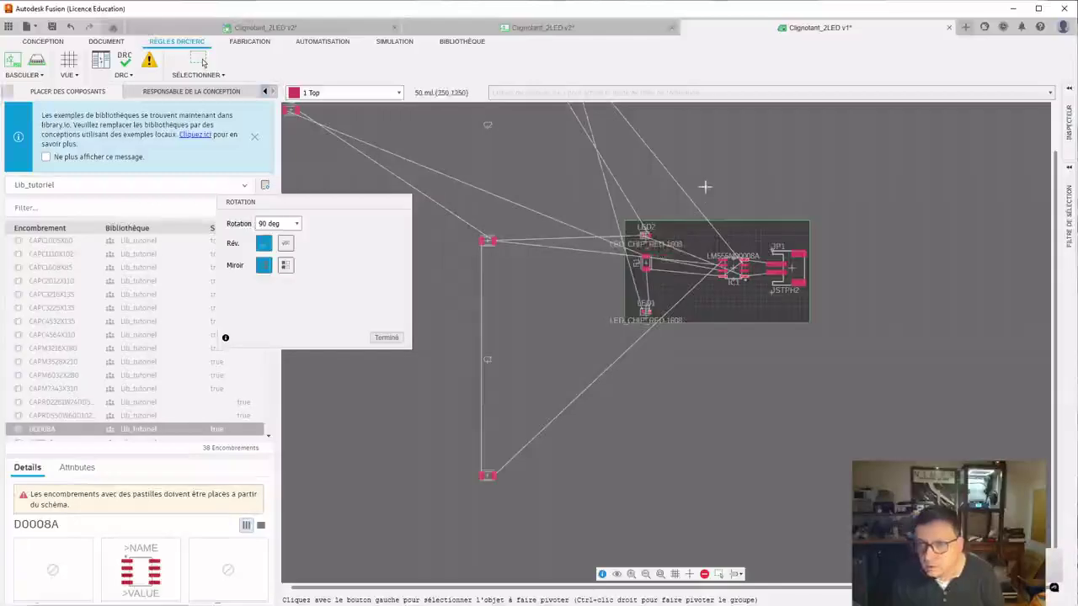
click(201, 60)
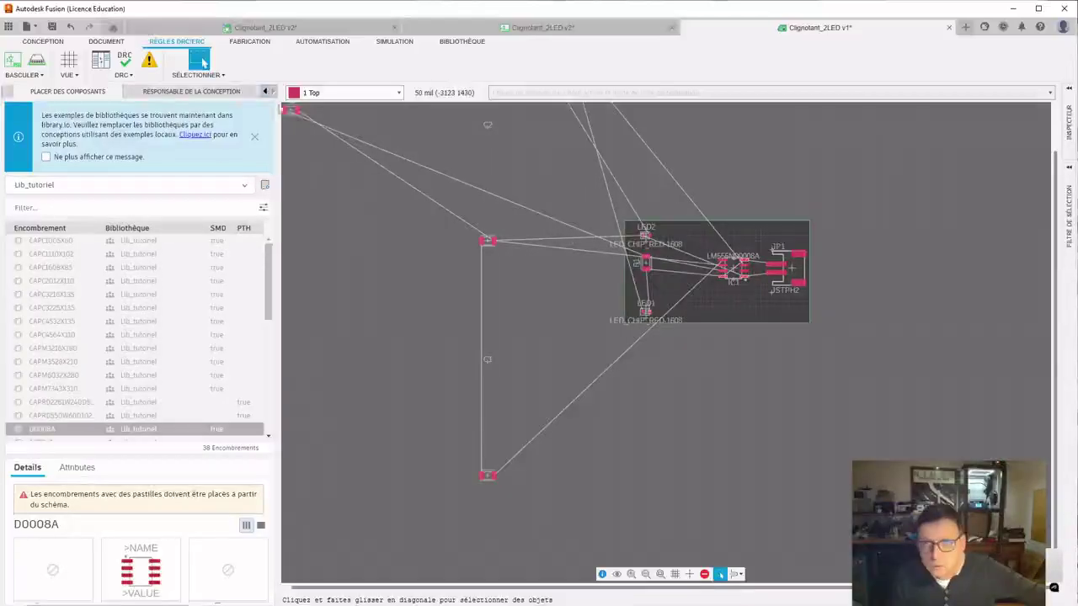
Step: Move resistor R2 onto the board between R1 and LED1, at about (200, 300) mil, and rotate it 90 degrees to vertical
drag(290, 110, 645, 287)
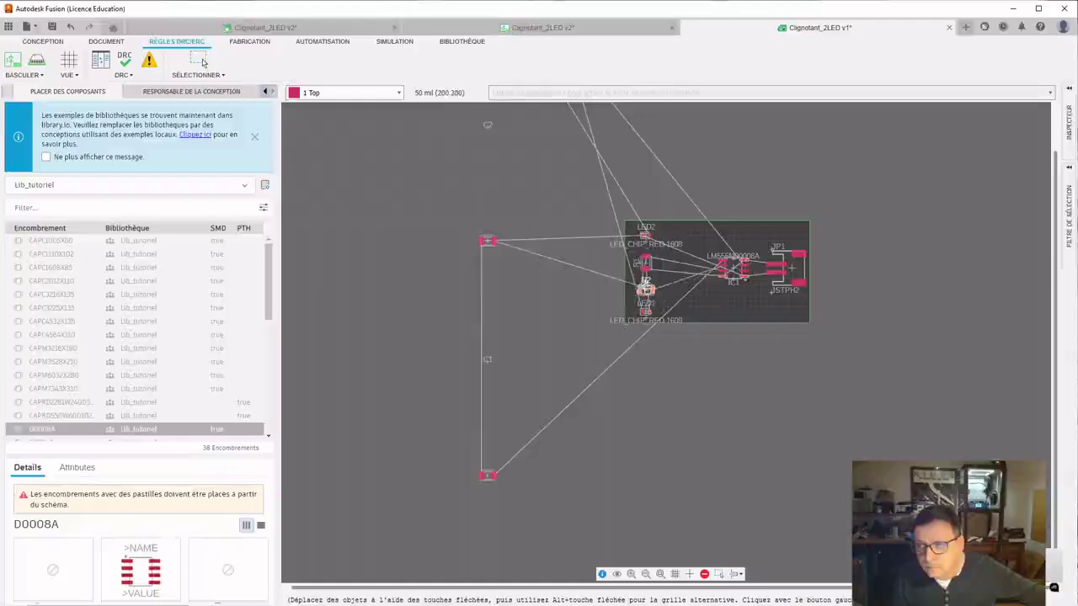
click(202, 63)
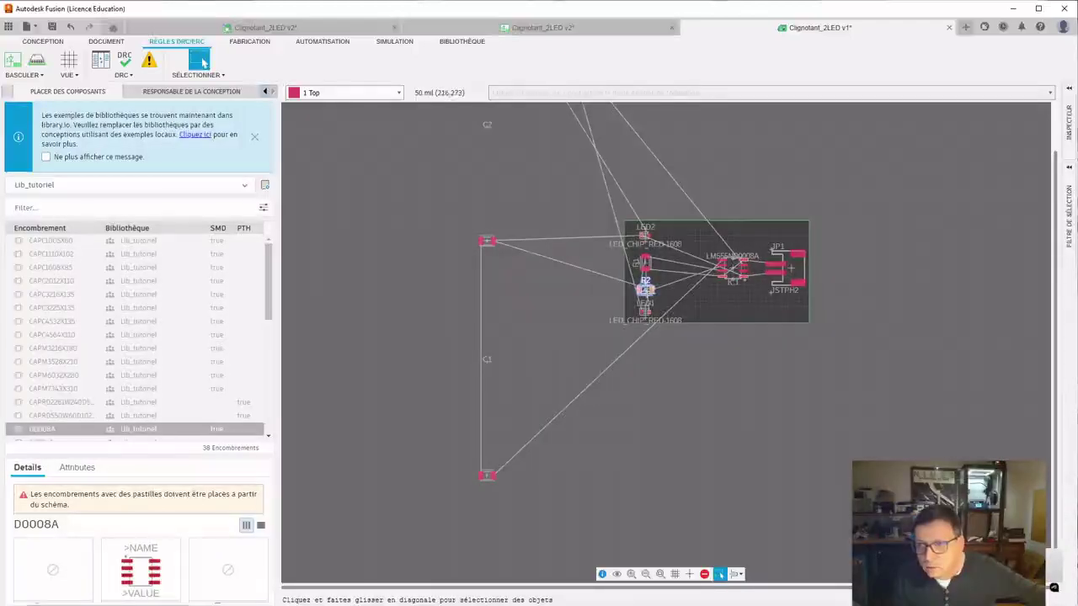
right_click(645, 290)
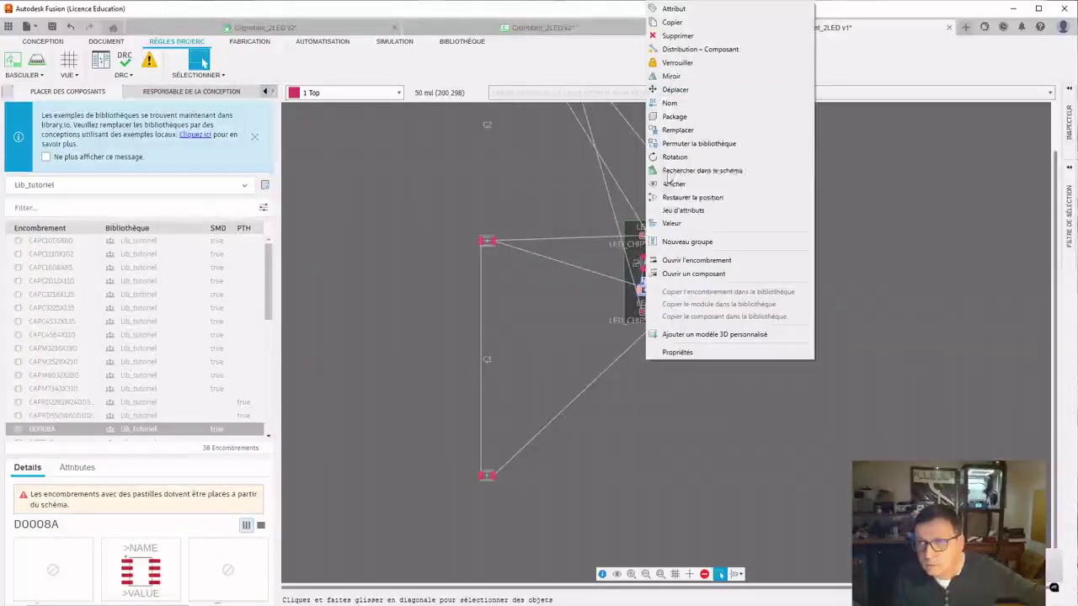
click(676, 160)
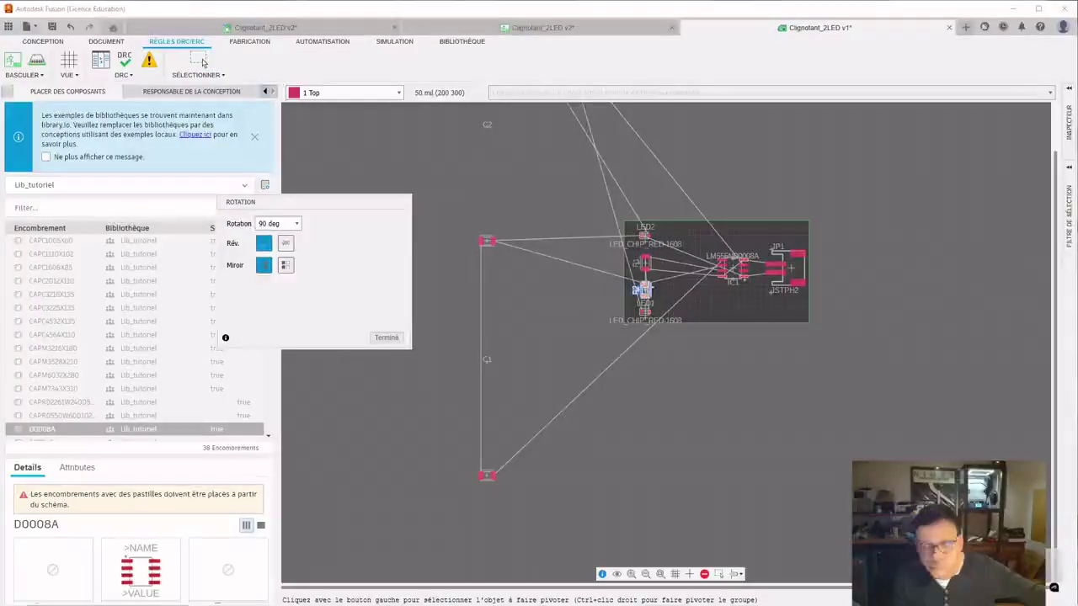
click(199, 61)
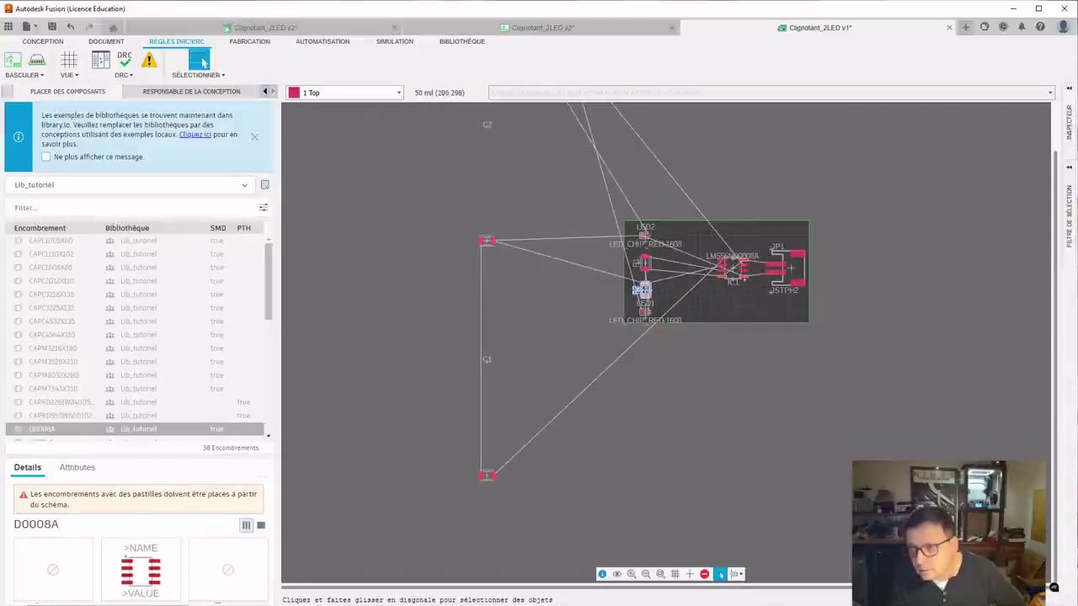
Step: Shift R2 left off the board to about (-150, 300) mil
key(Left)
key(Left)
key(Left)
key(Left)
key(Left)
key(Left)
key(Left)
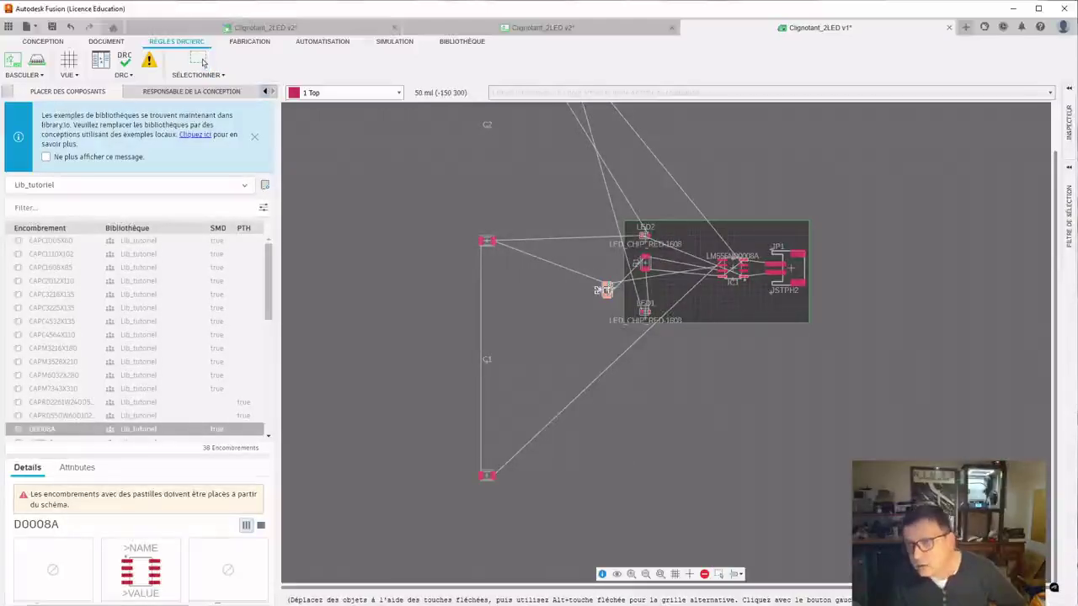
click(200, 61)
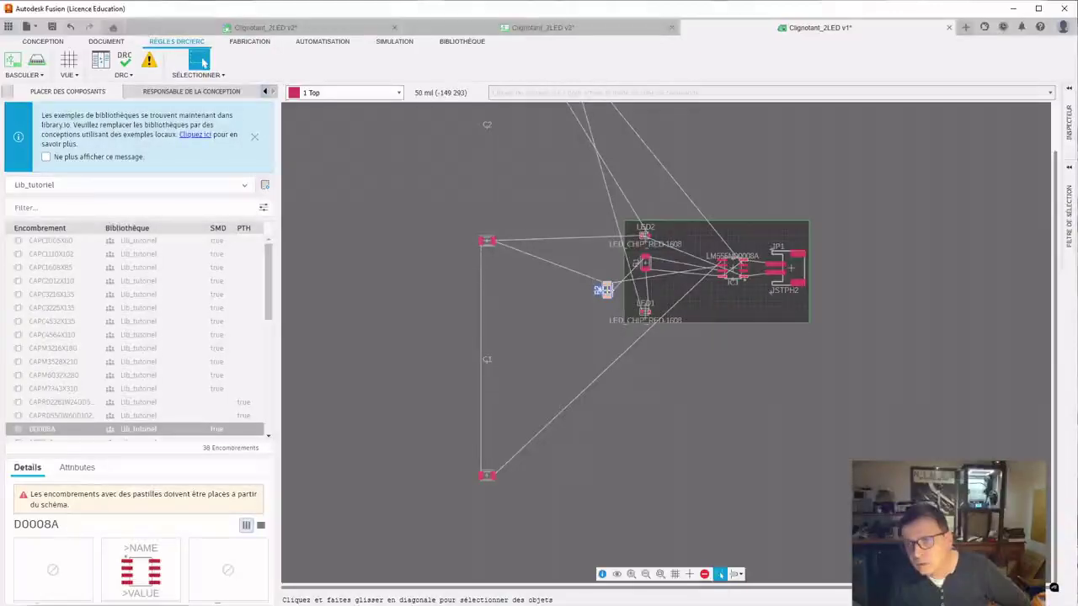
Step: Rotate R2 by two more 90-degree turns so it stands vertical with its name on its right side
right_click(604, 290)
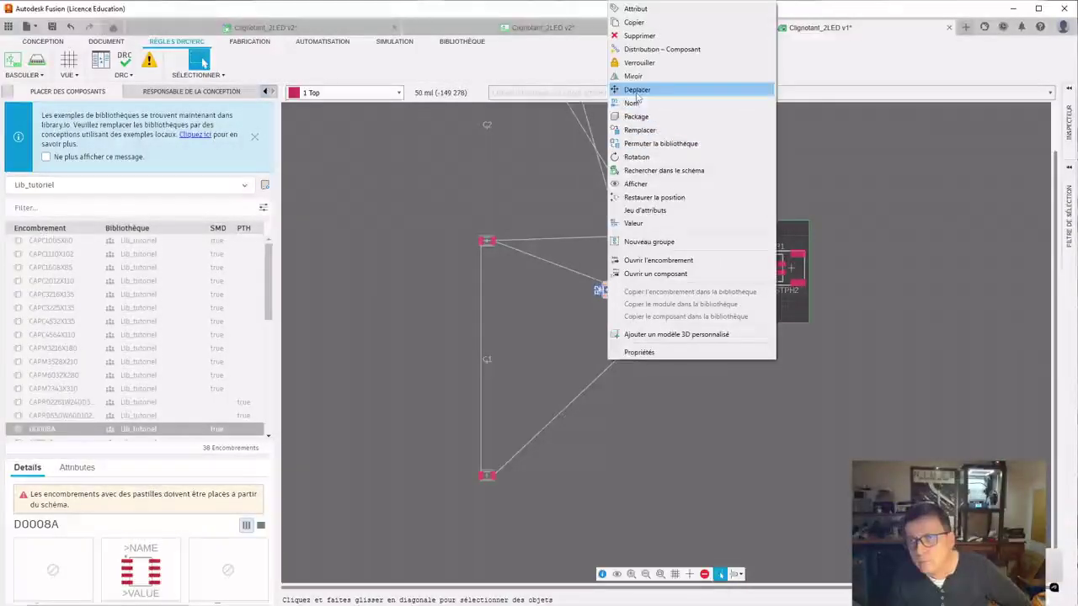
click(637, 157)
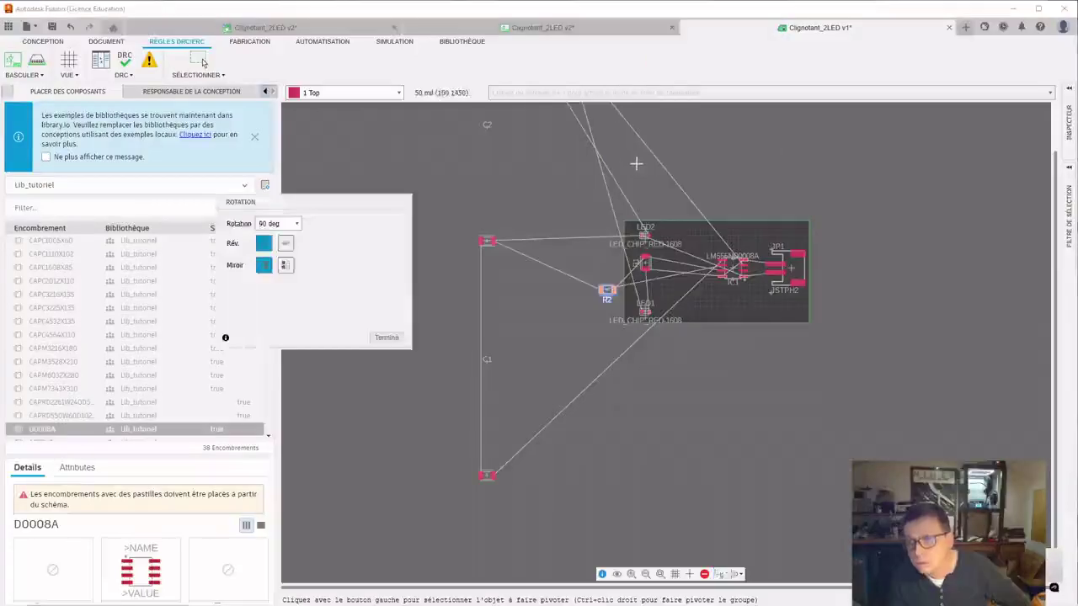
click(607, 290)
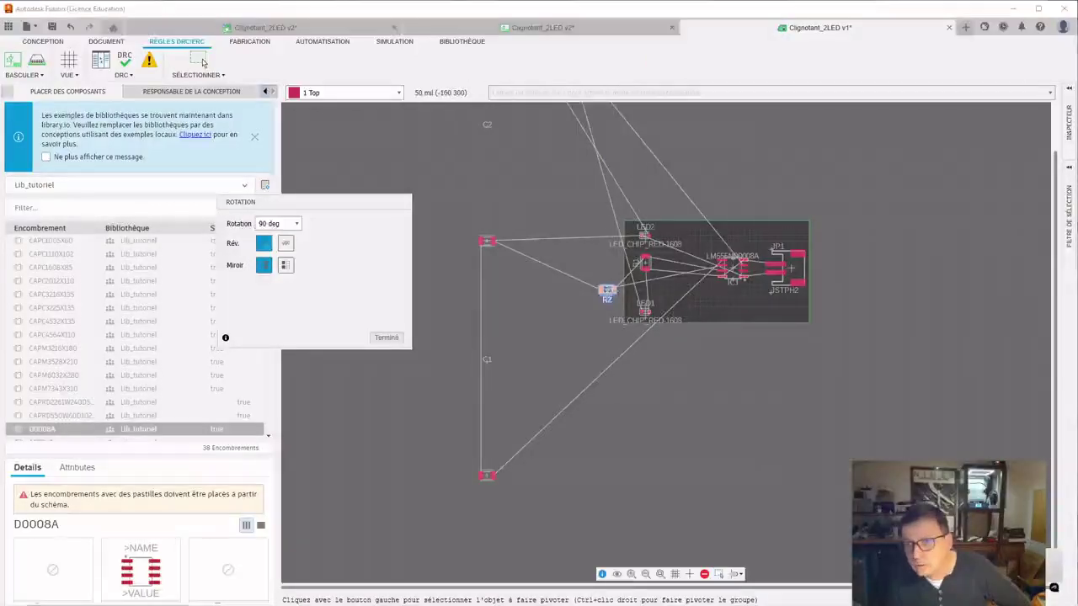
right_click(606, 289)
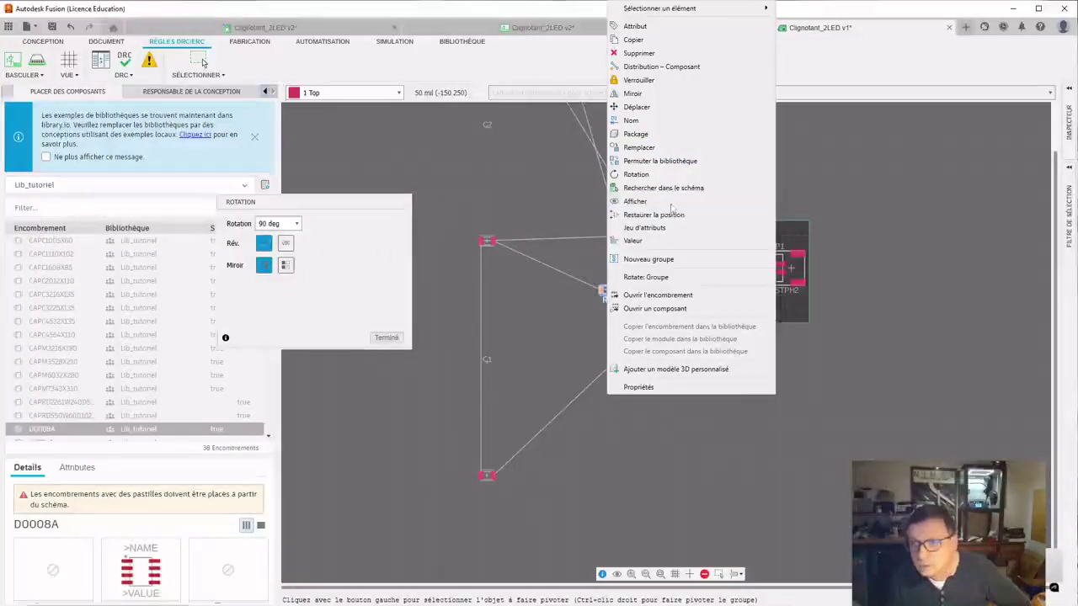
click(635, 174)
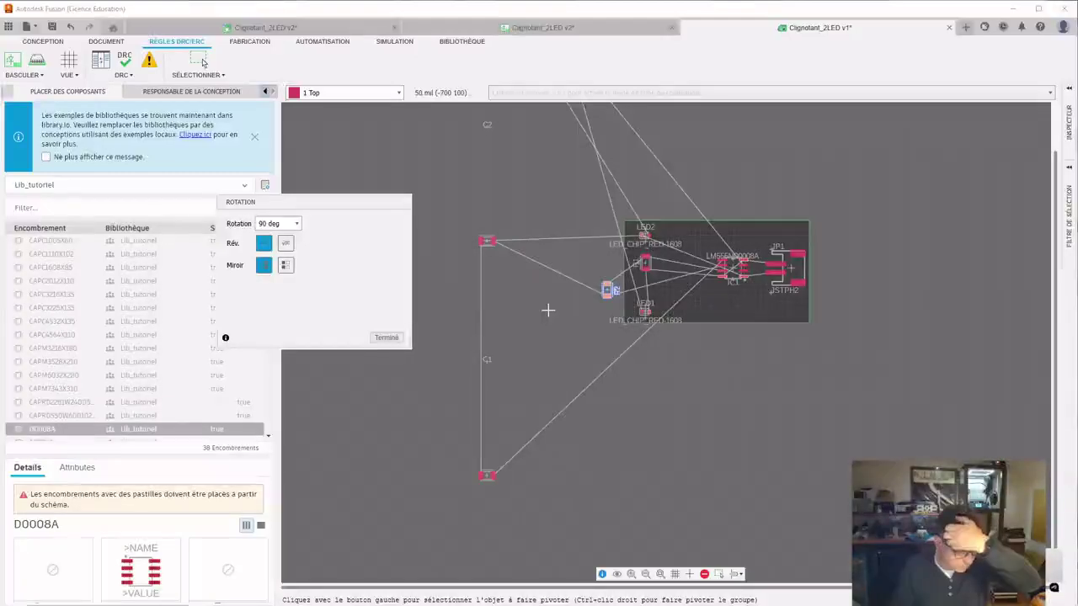
click(607, 290)
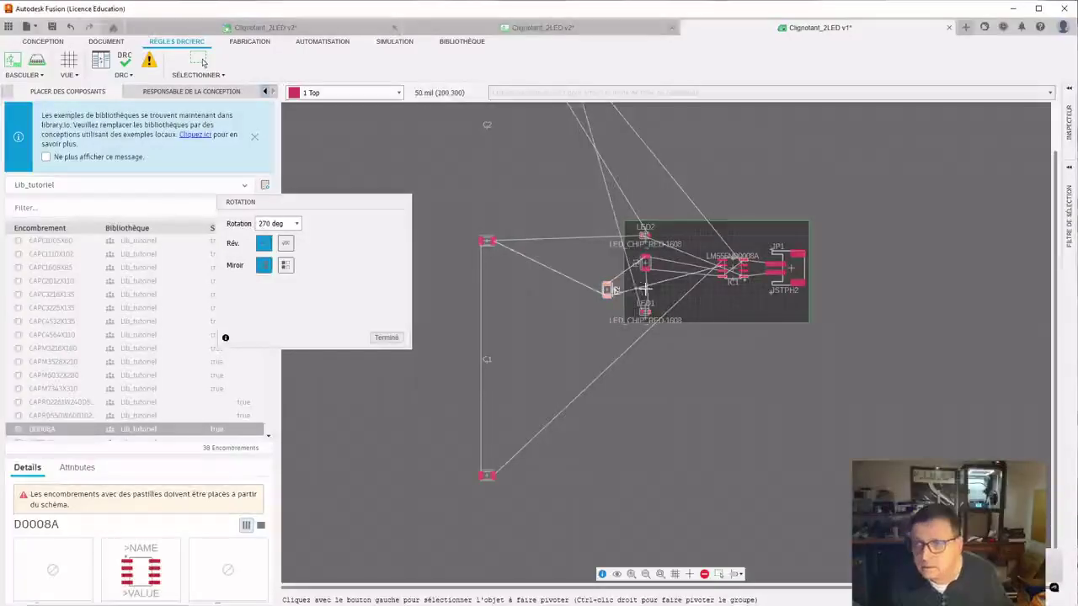
Step: Move R2 back onto the board between R1 and LED1, at about (200, 300) mil
click(386, 337)
key(Escape)
drag(607, 290, 645, 285)
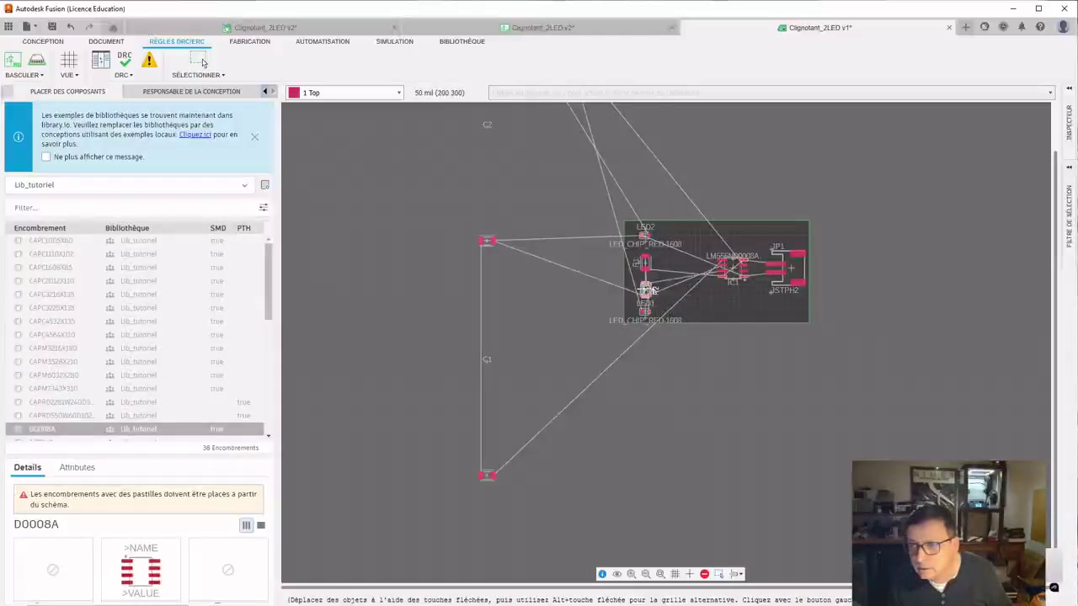
click(201, 61)
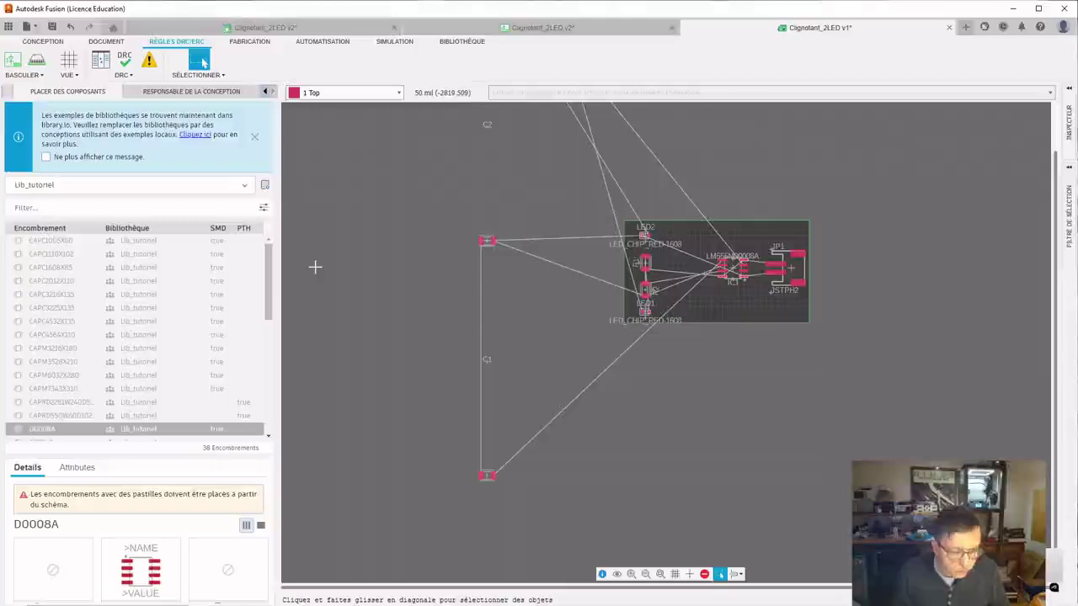
Step: Shift capacitor C2 slightly downward together with its name label, keeping it outside the board
scroll(351, 188, up, 2)
scroll(351, 198, down, 3)
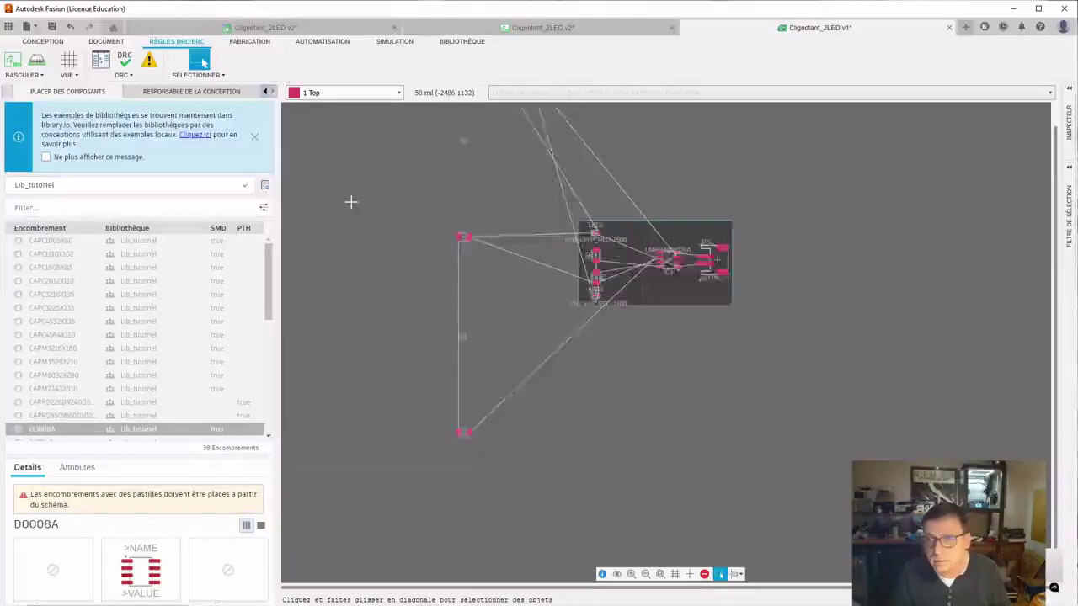
scroll(351, 200, down, 1)
drag(498, 277, 416, 212)
click(385, 209)
scroll(398, 179, up, 1)
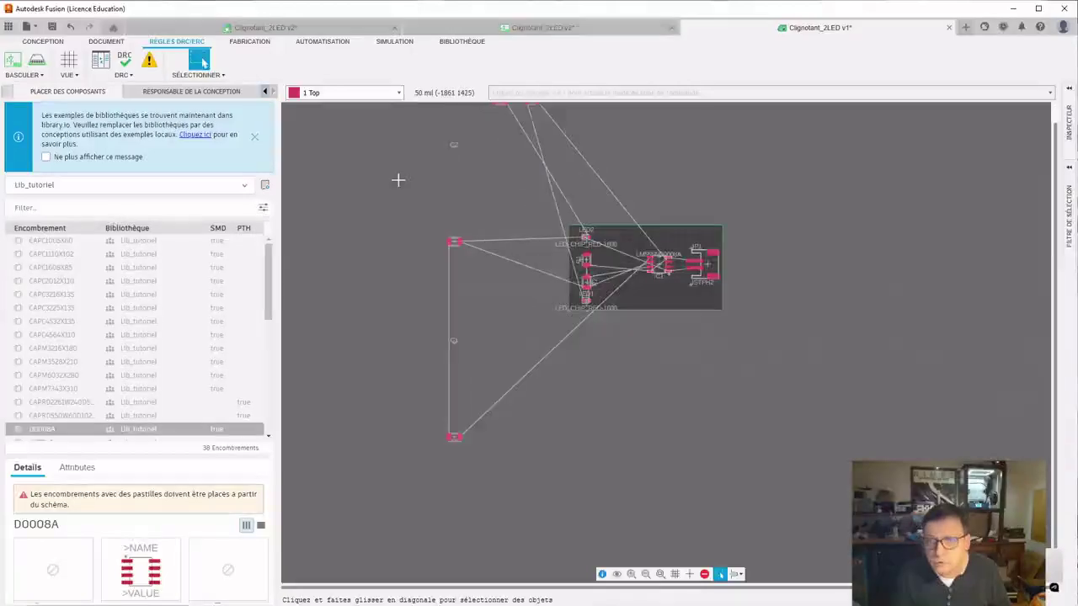
scroll(398, 179, down, 3)
scroll(422, 182, up, 1)
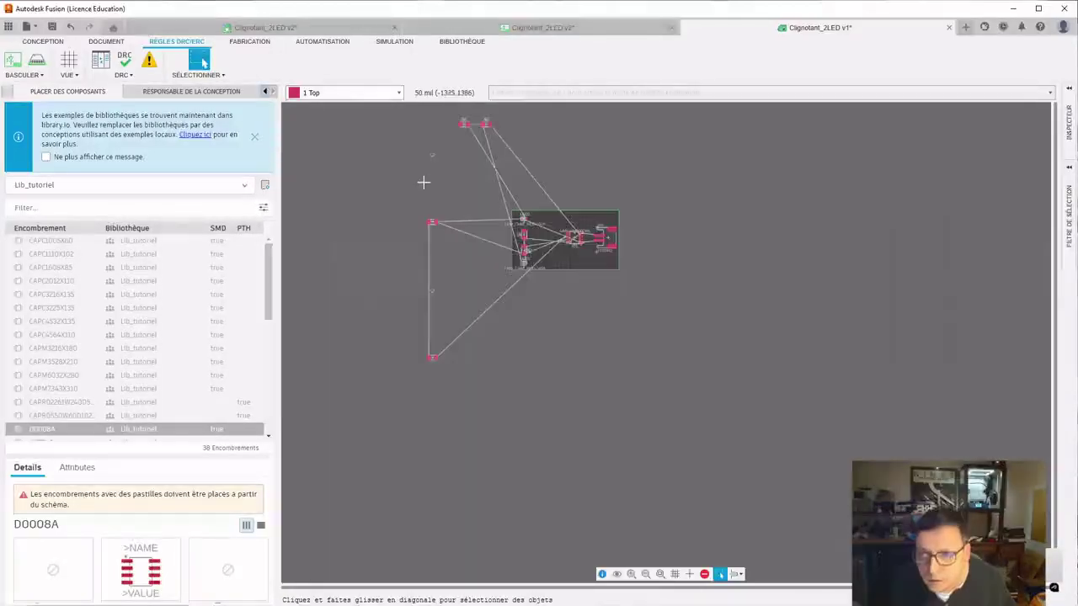
scroll(421, 182, up, 2)
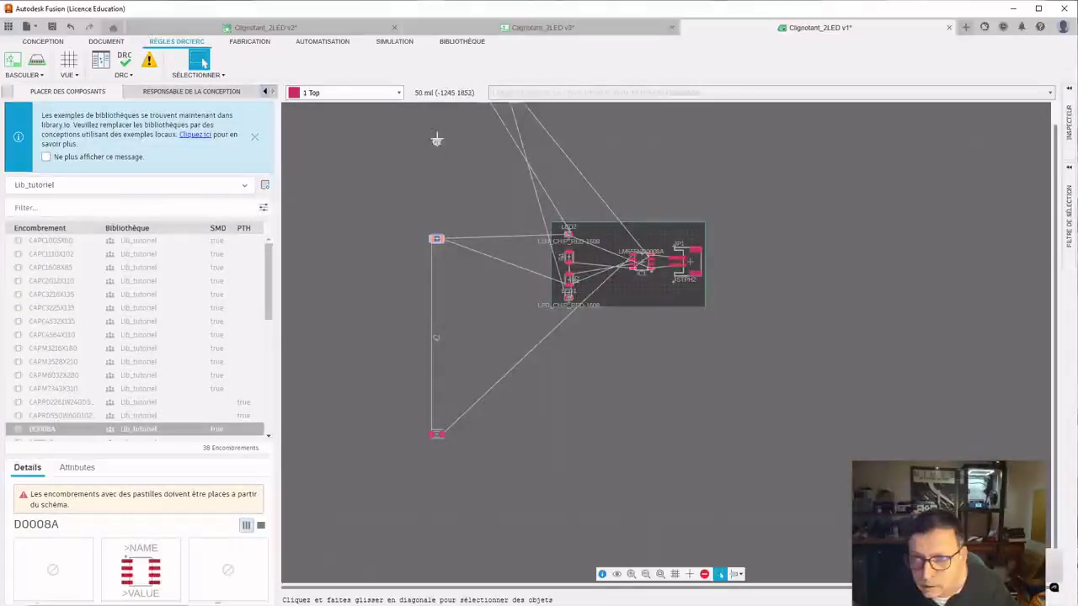
mouse_move(437, 144)
mouse_down()
mouse_move(437, 179)
mouse_move(437, 156)
mouse_up()
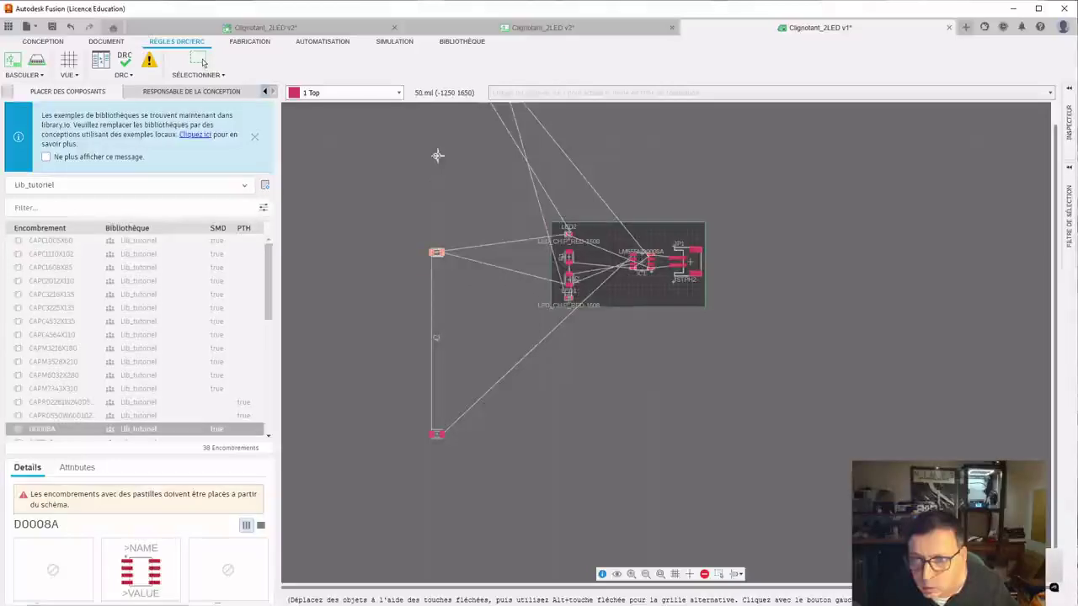
click(200, 61)
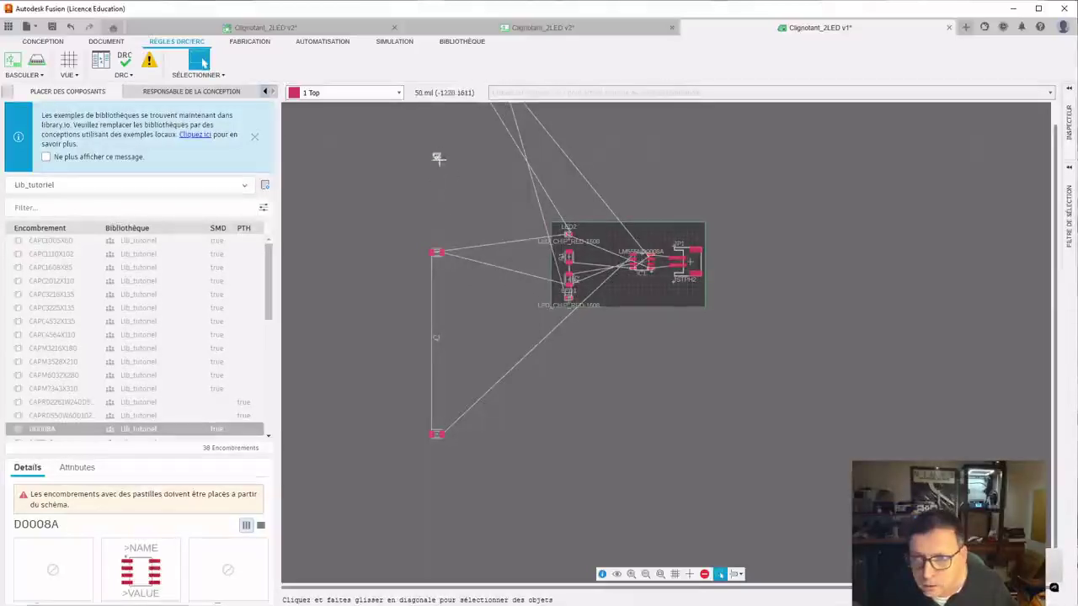
Step: Move the C2 and C1 name labels so each sits just above its own capacitor
click(201, 61)
drag(436, 173, 432, 243)
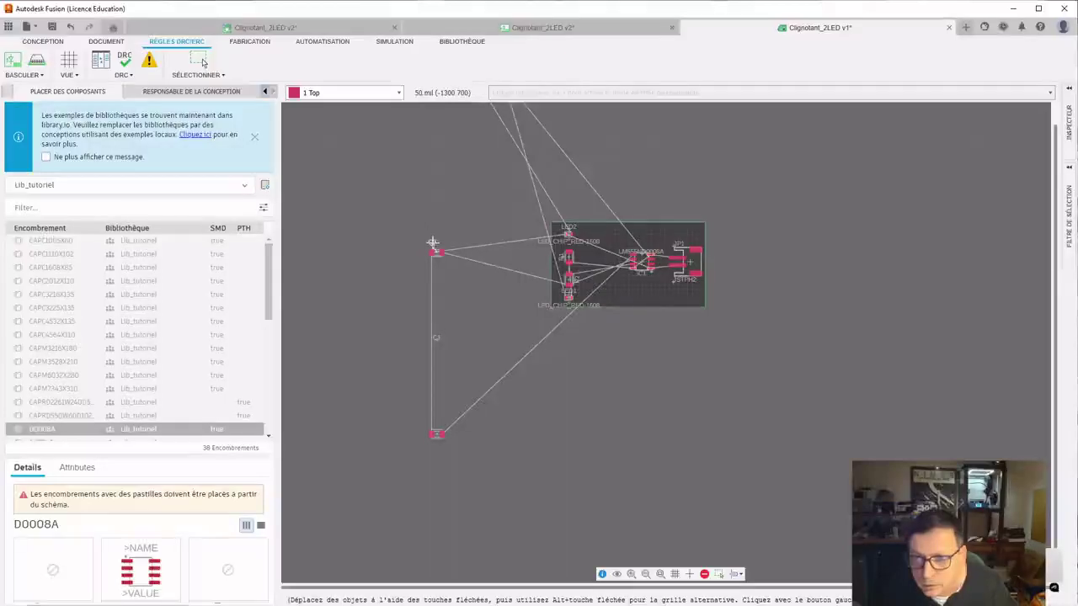
click(202, 62)
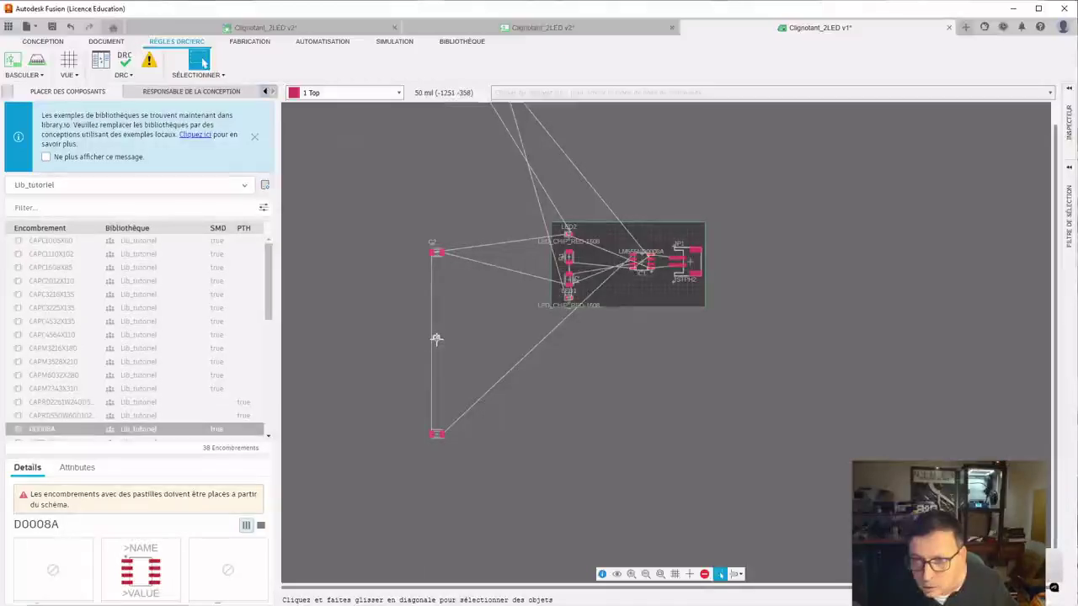
drag(435, 338, 437, 425)
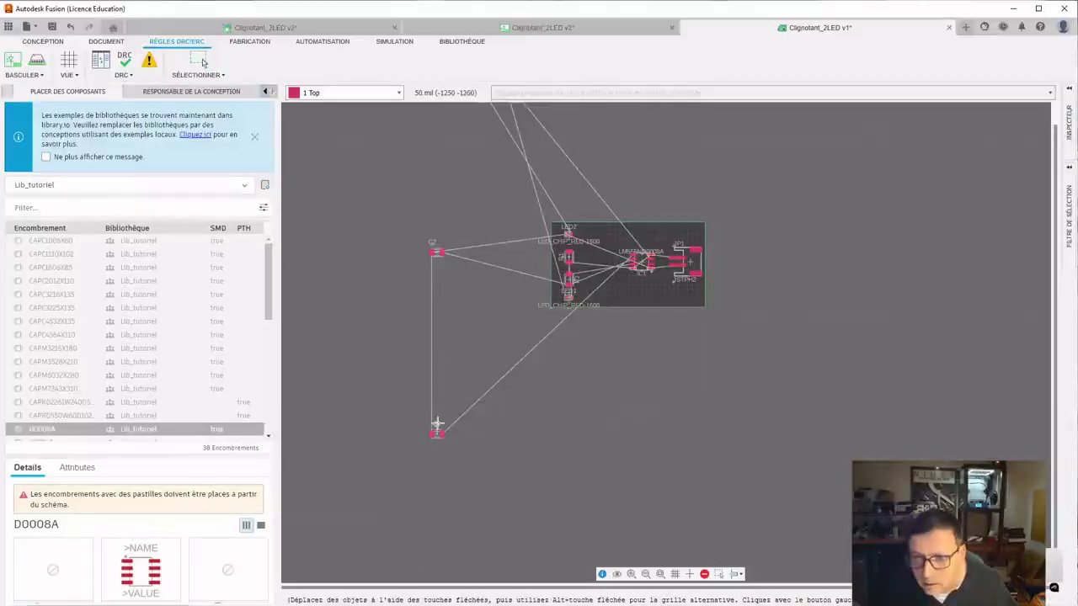
click(200, 61)
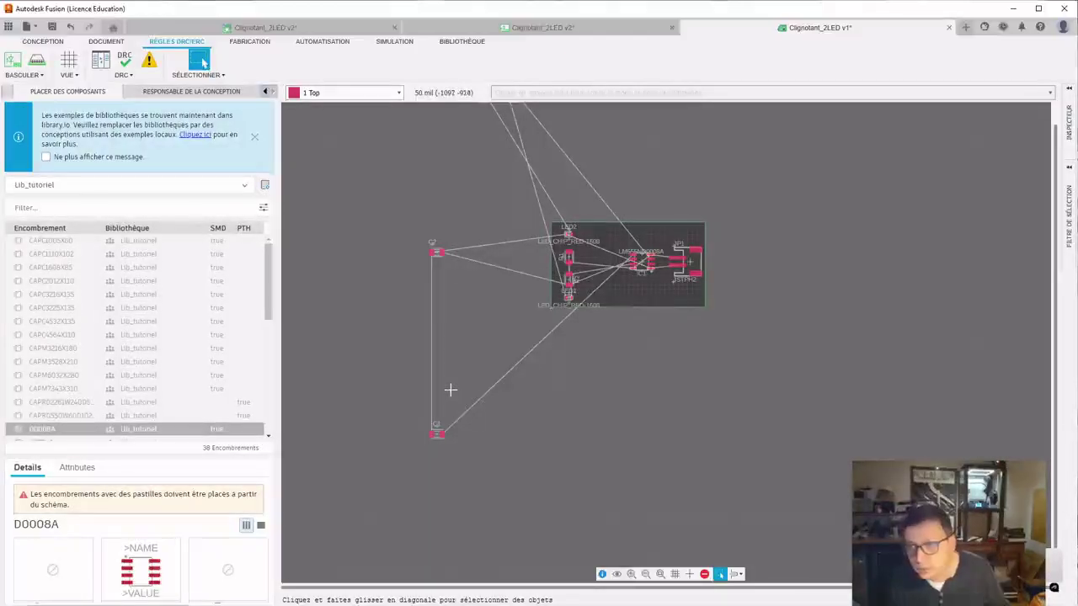
Step: Rotate capacitor C2 in 90-degree turns until it stands vertical with its name on its right side
click(436, 251)
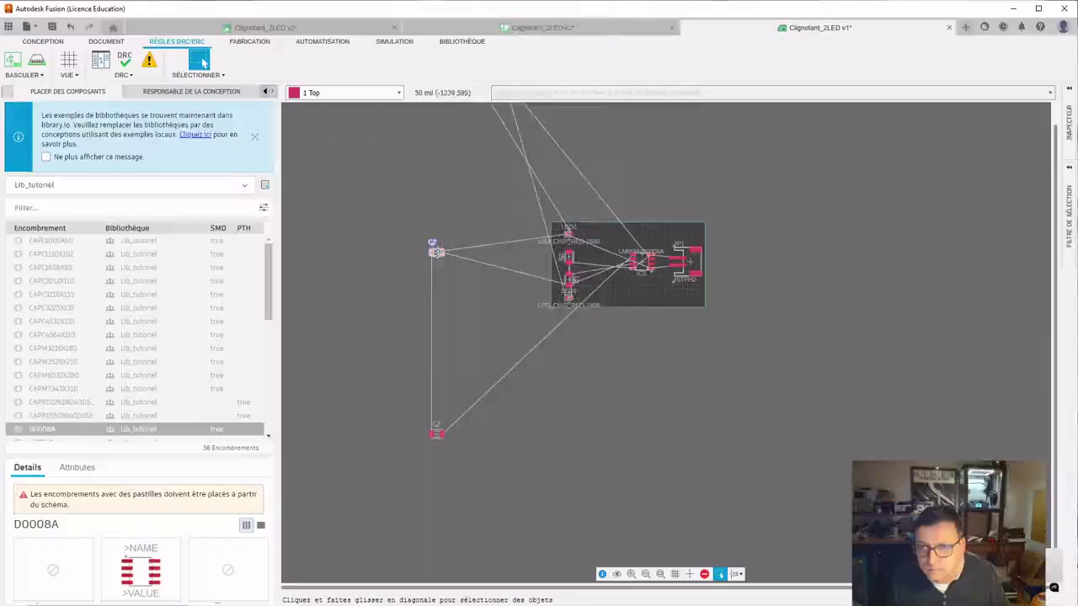
right_click(436, 251)
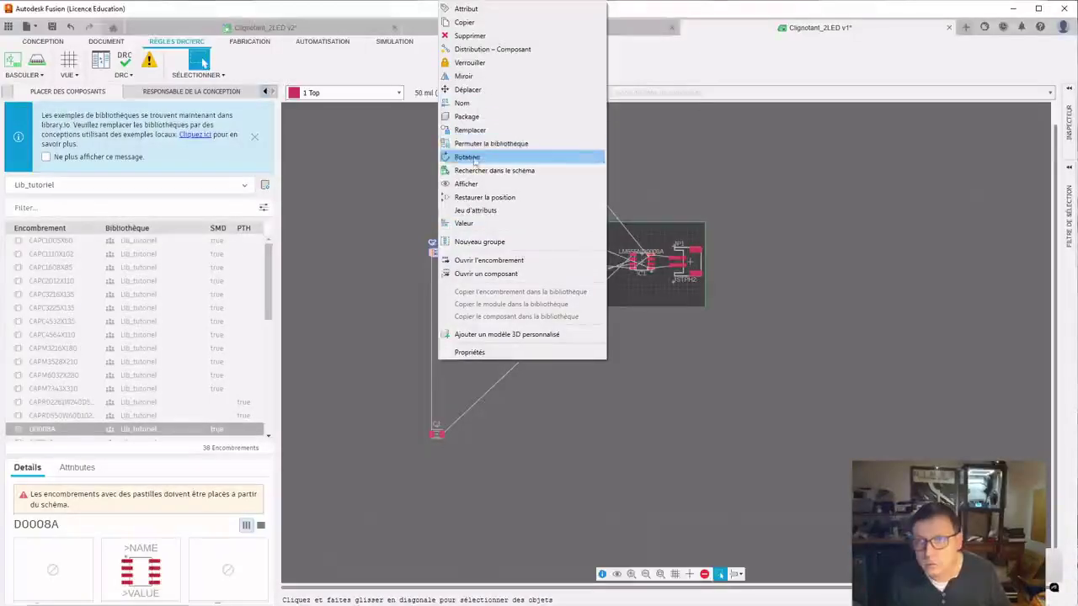
click(468, 116)
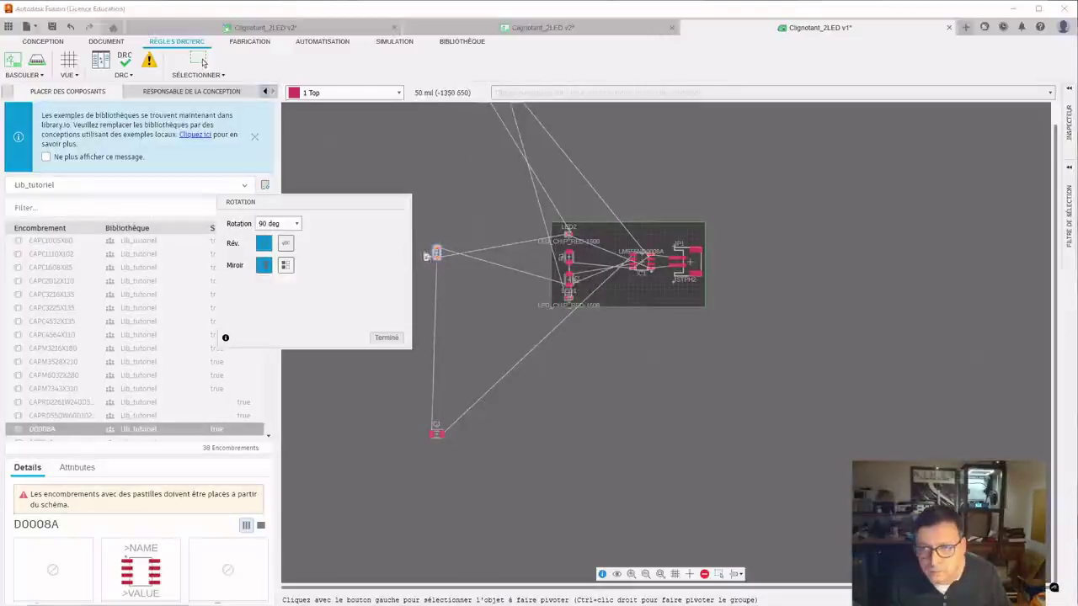
right_click(437, 252)
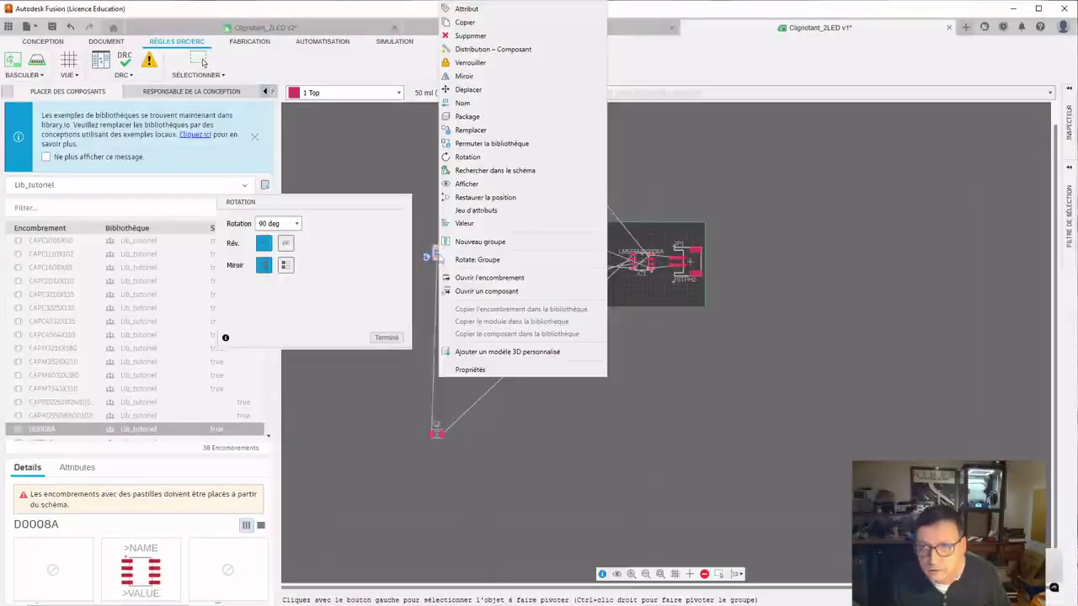
click(468, 157)
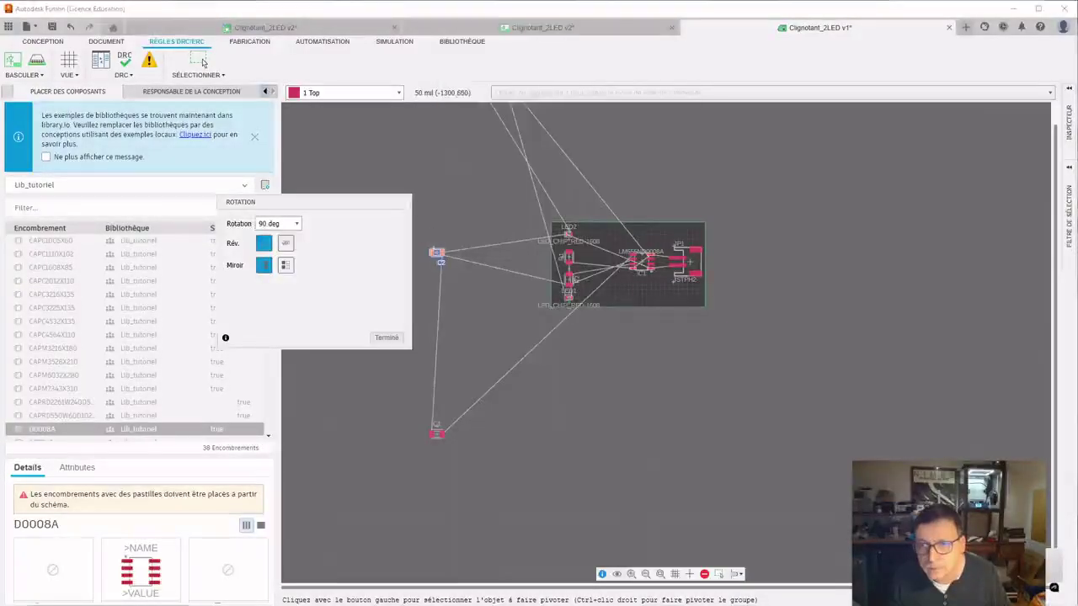
right_click(436, 253)
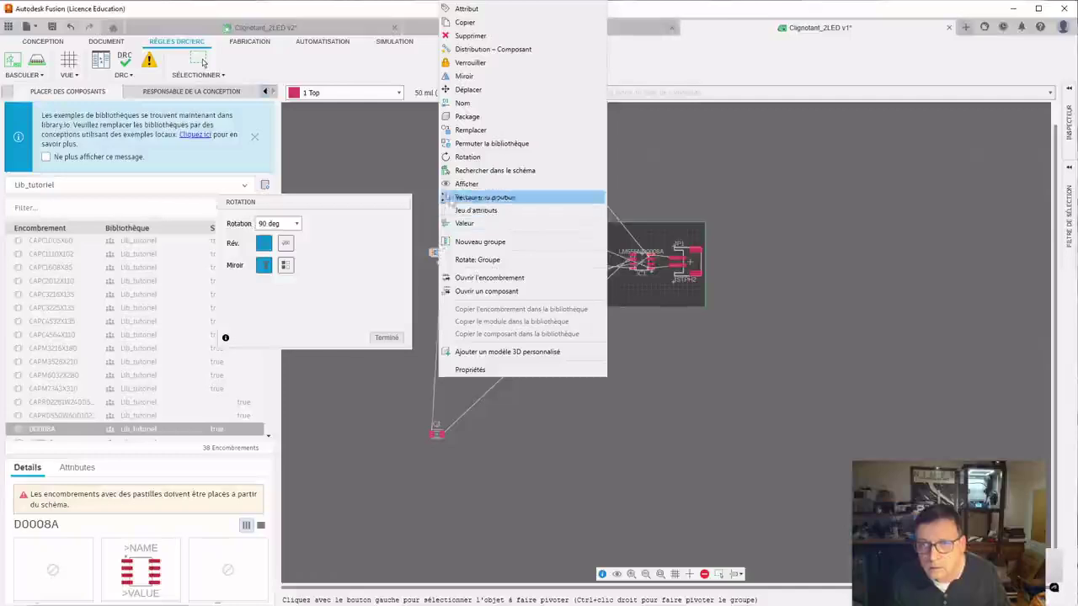
click(462, 161)
click(438, 252)
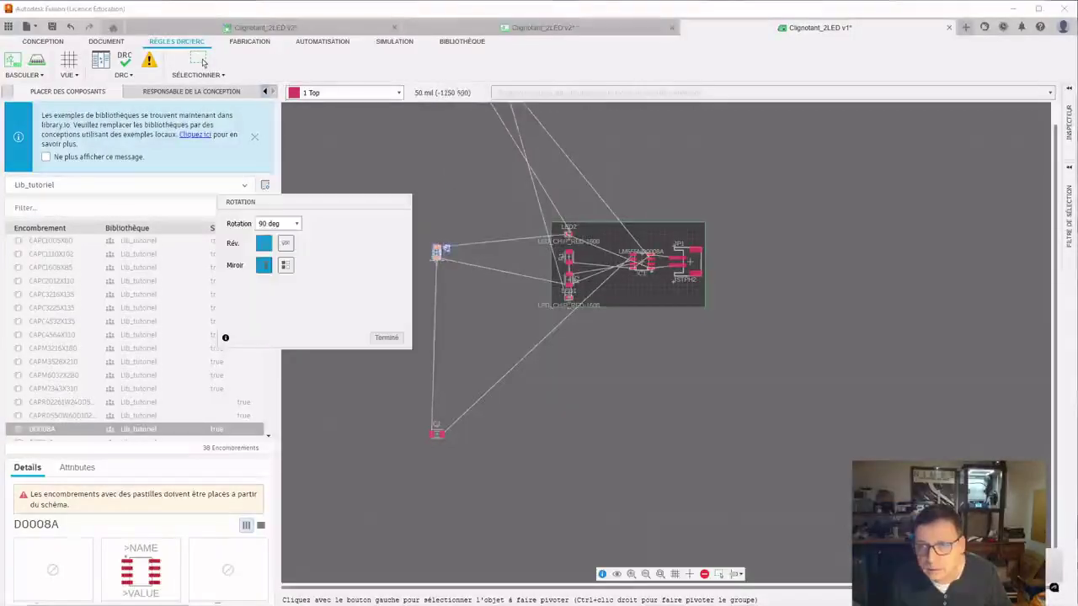
drag(437, 252, 465, 338)
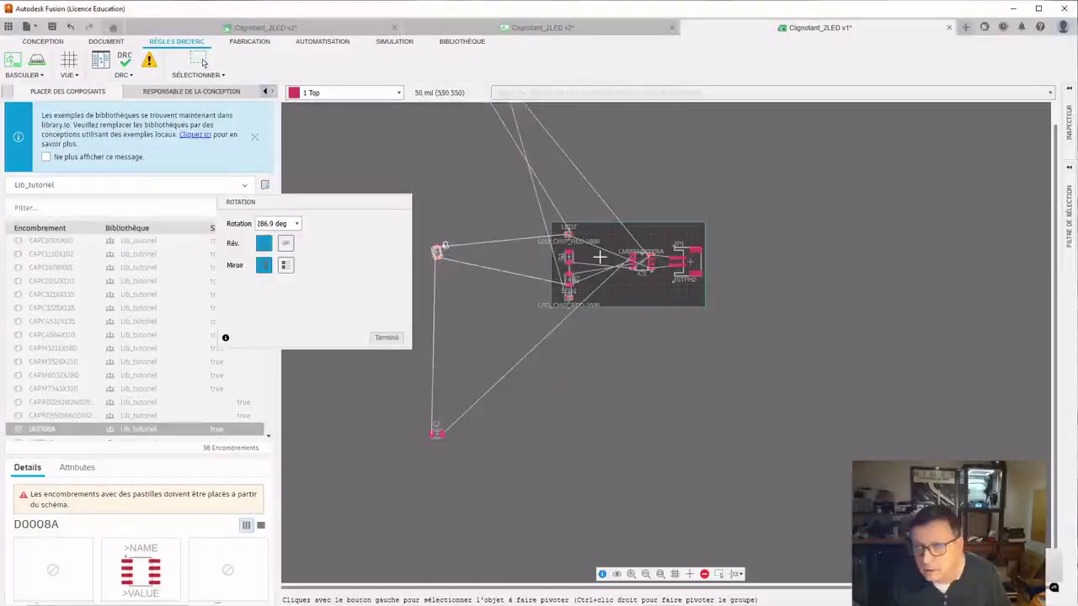
drag(601, 257, 600, 257)
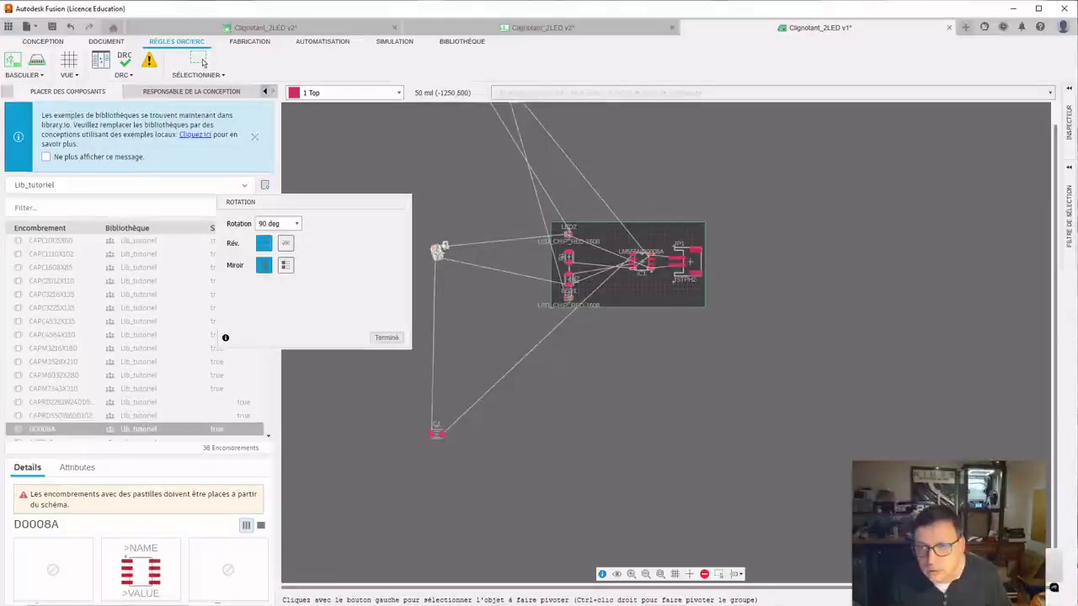
click(435, 252)
click(437, 252)
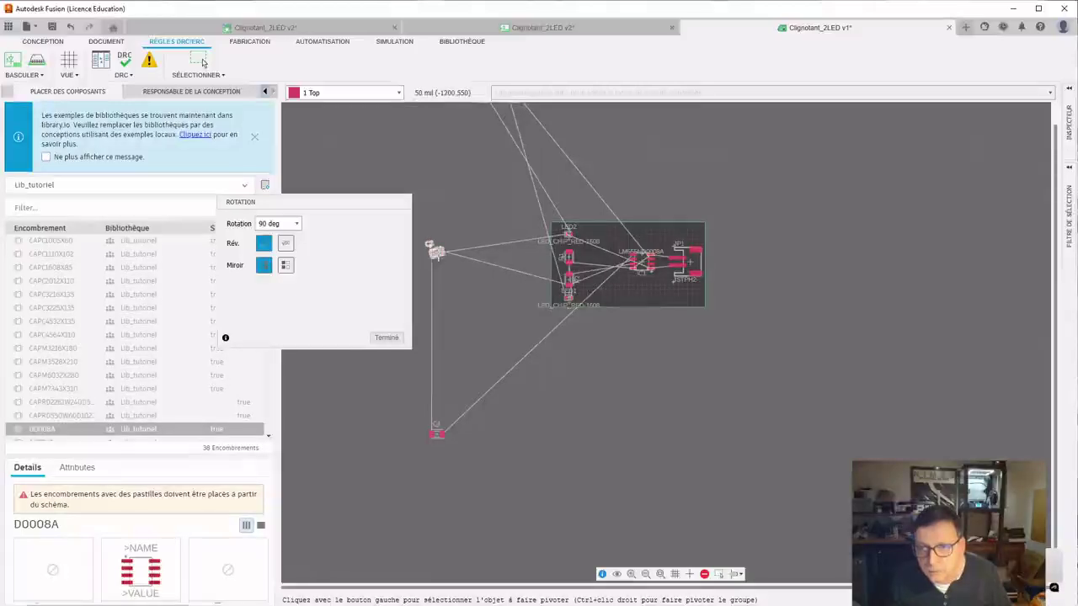
click(436, 253)
click(436, 253)
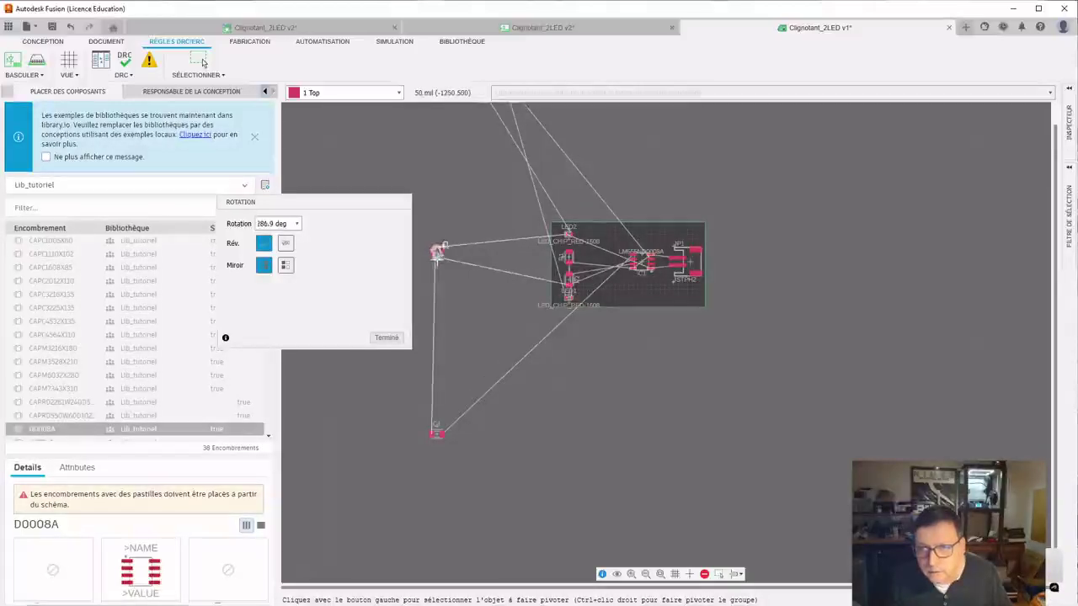
click(437, 252)
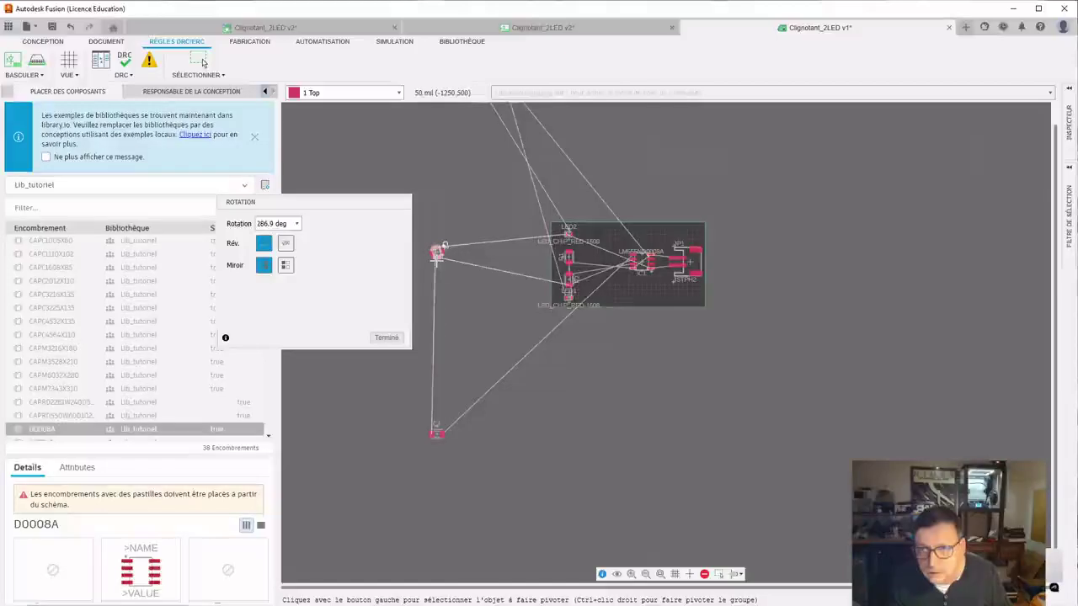
scroll(432, 263, up, 2)
scroll(432, 264, up, 2)
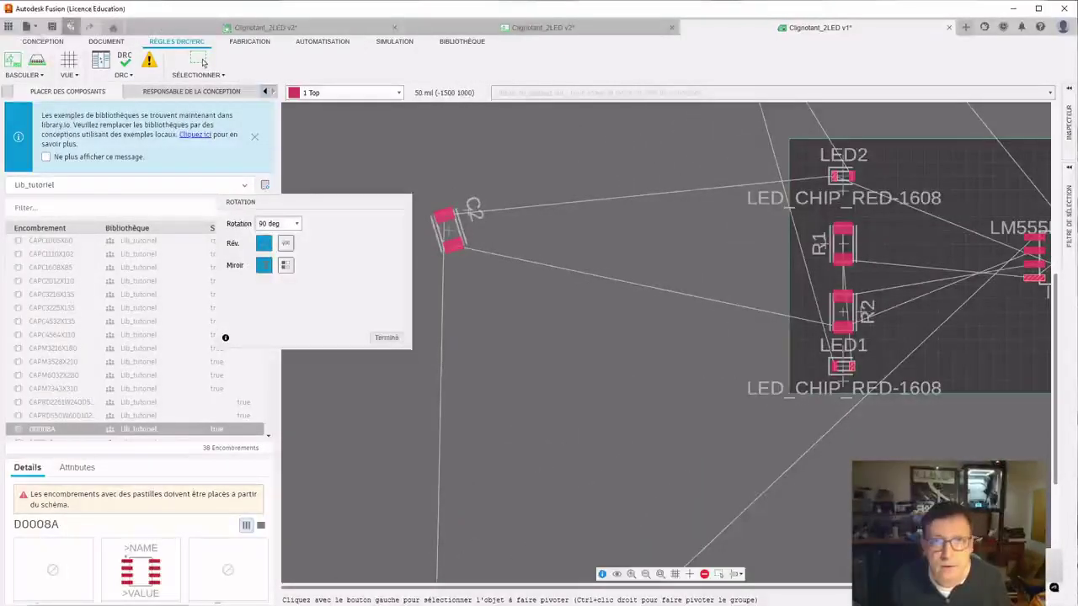
click(71, 27)
click(71, 27)
click(71, 27)
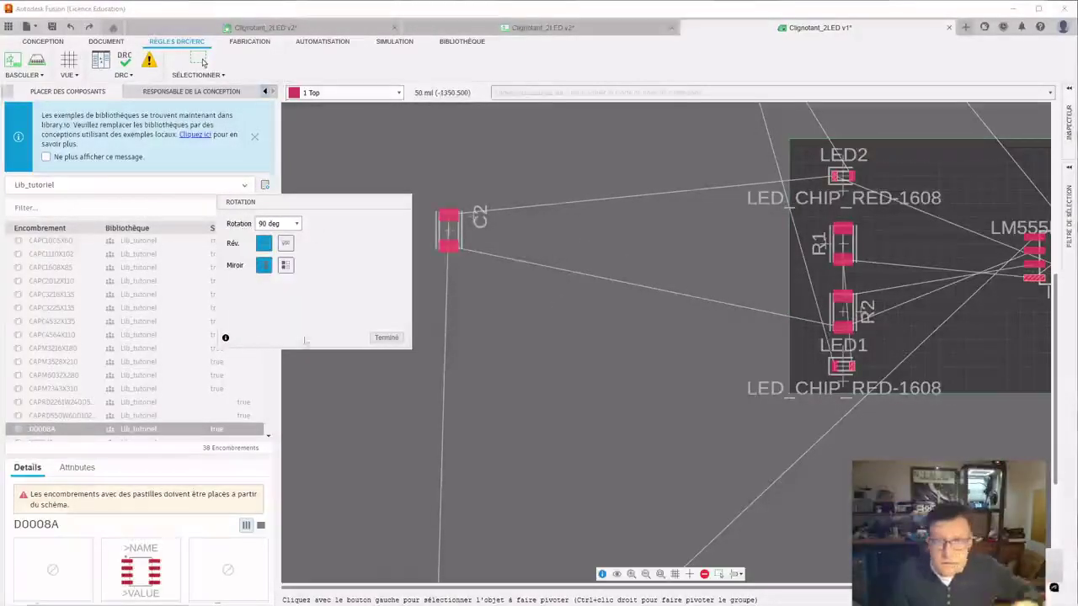
Step: Move C2 onto the board between R1 and the LM555 chip, at about (600, 550) mil
click(397, 342)
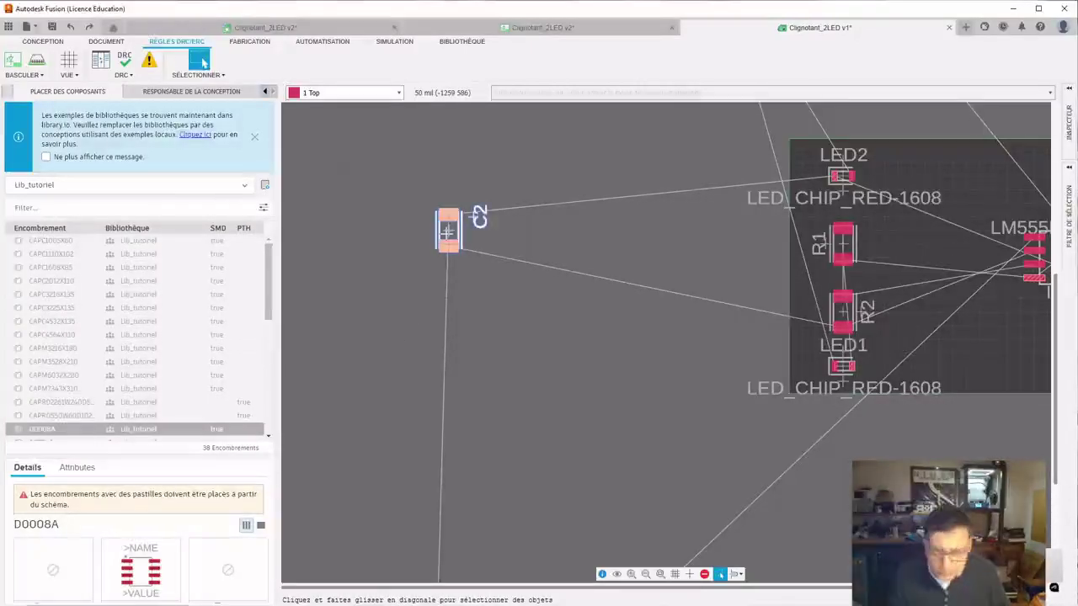
drag(462, 229, 983, 229)
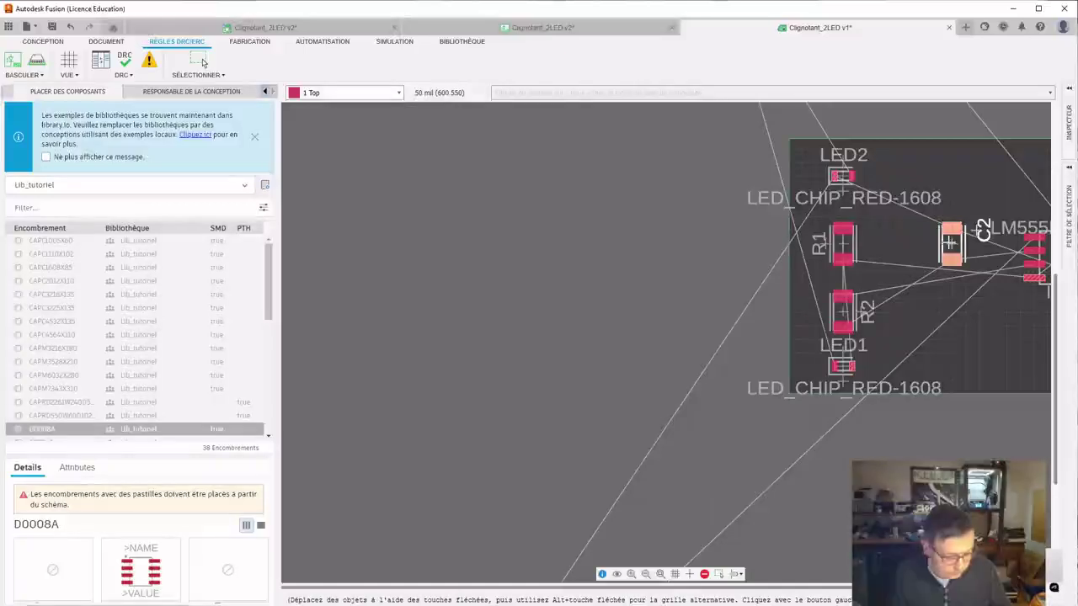
click(201, 60)
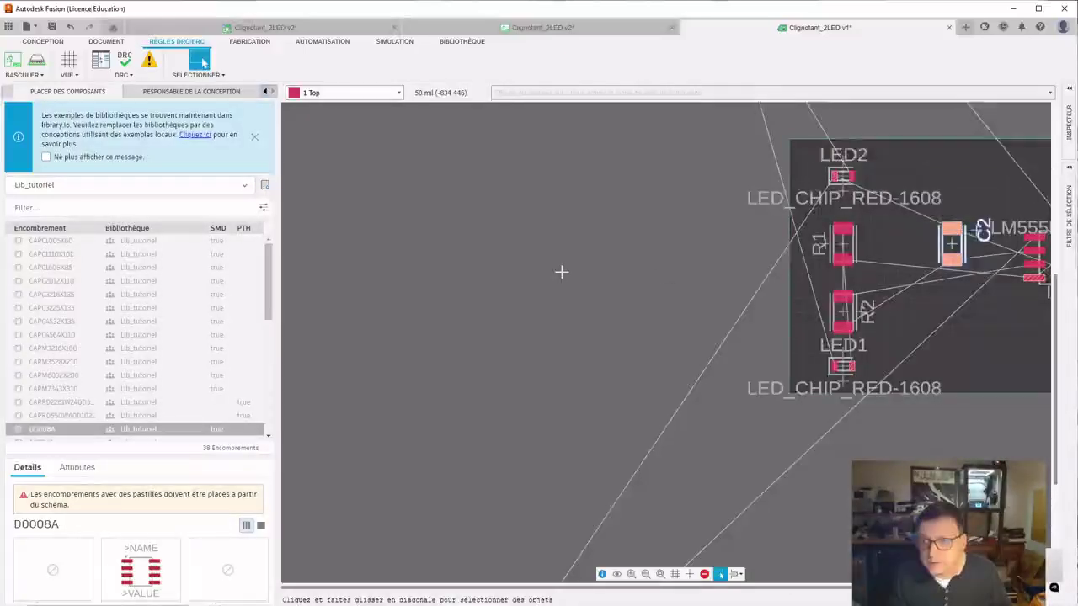
Step: Move capacitor C1 up beside the board, just outside its left edge at about (-550, 400) mil
scroll(561, 272, down, 1)
scroll(562, 272, down, 2)
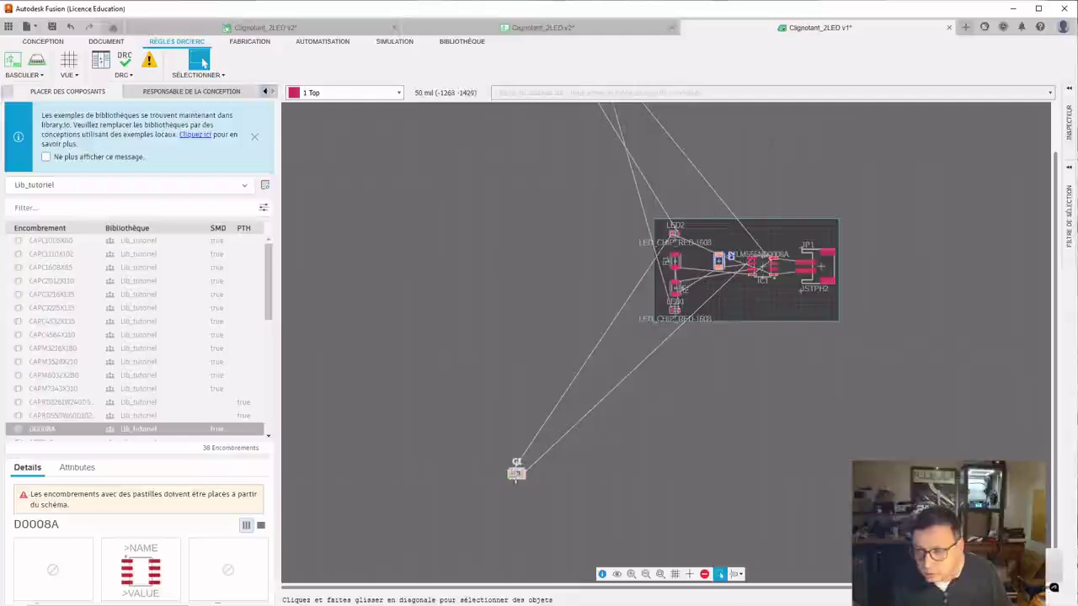
drag(517, 470, 598, 278)
click(201, 61)
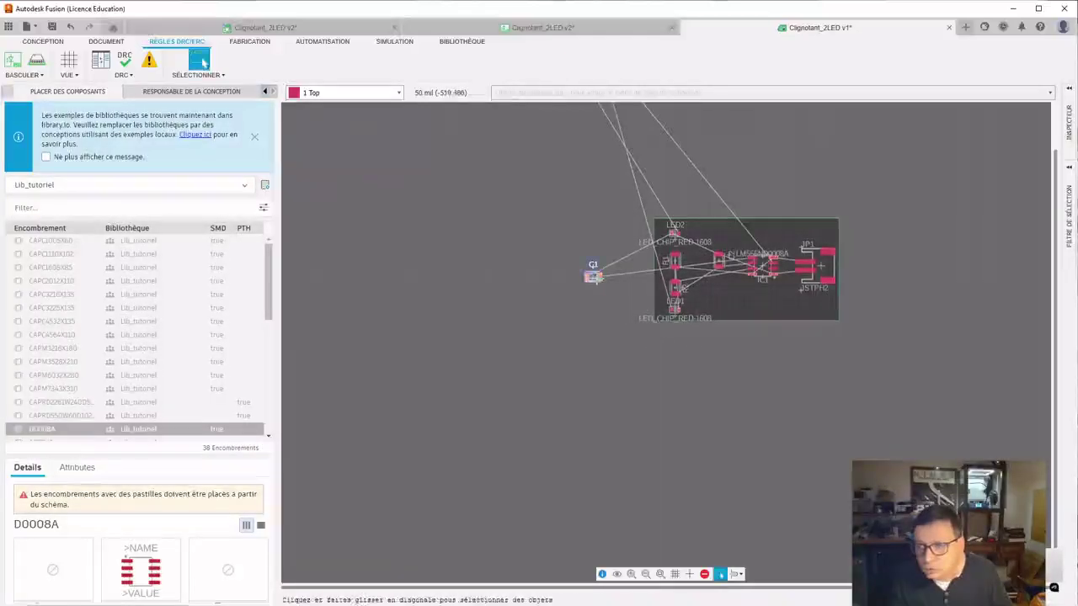
Step: Rotate C1 in 90-degree turns until it stands vertical with its name on its right side
right_click(594, 278)
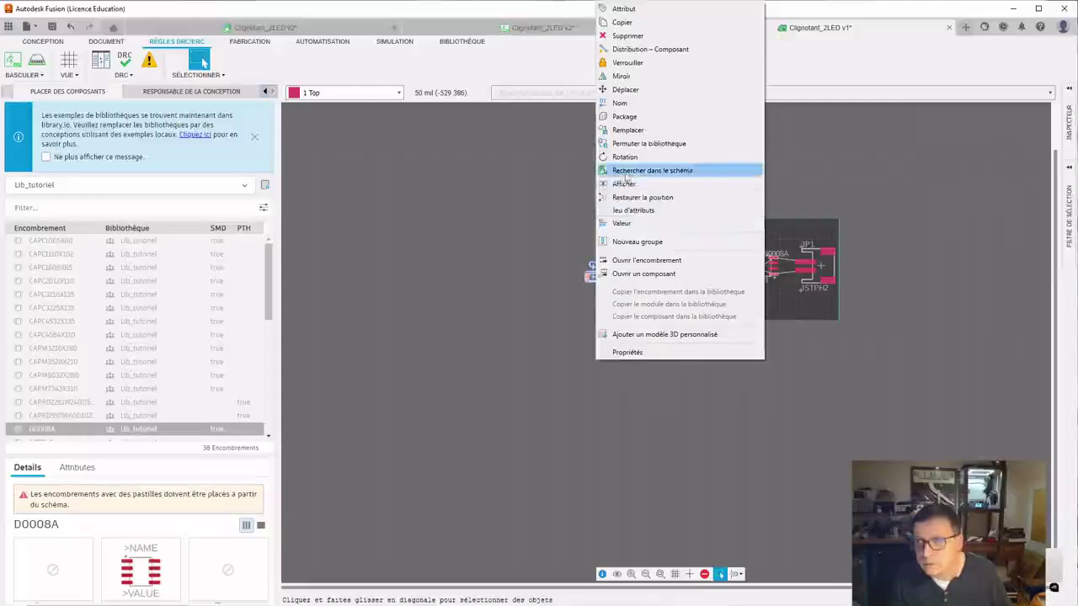
click(626, 157)
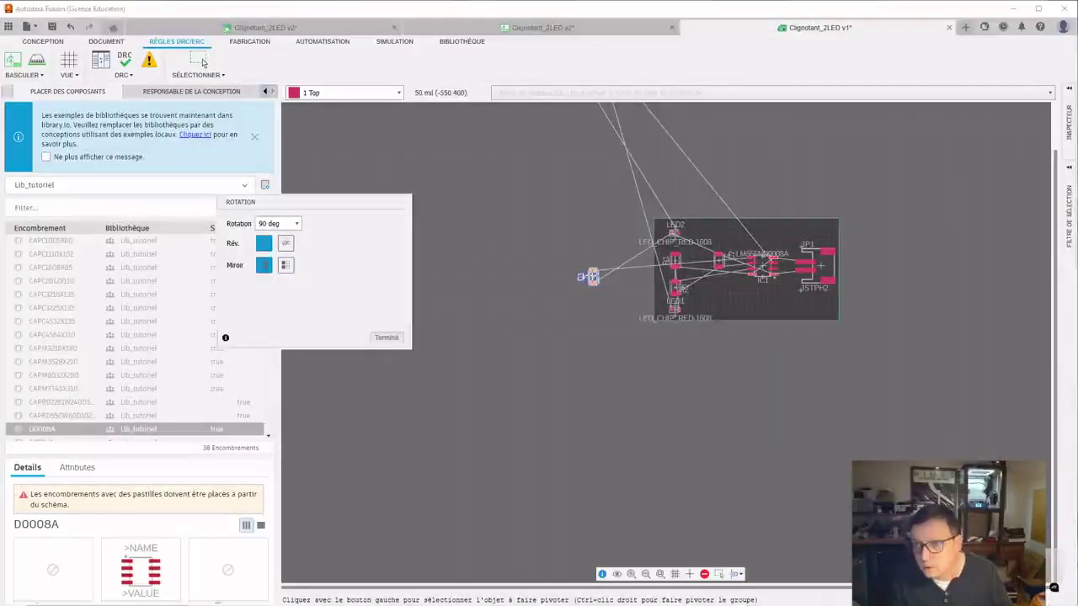
right_click(591, 277)
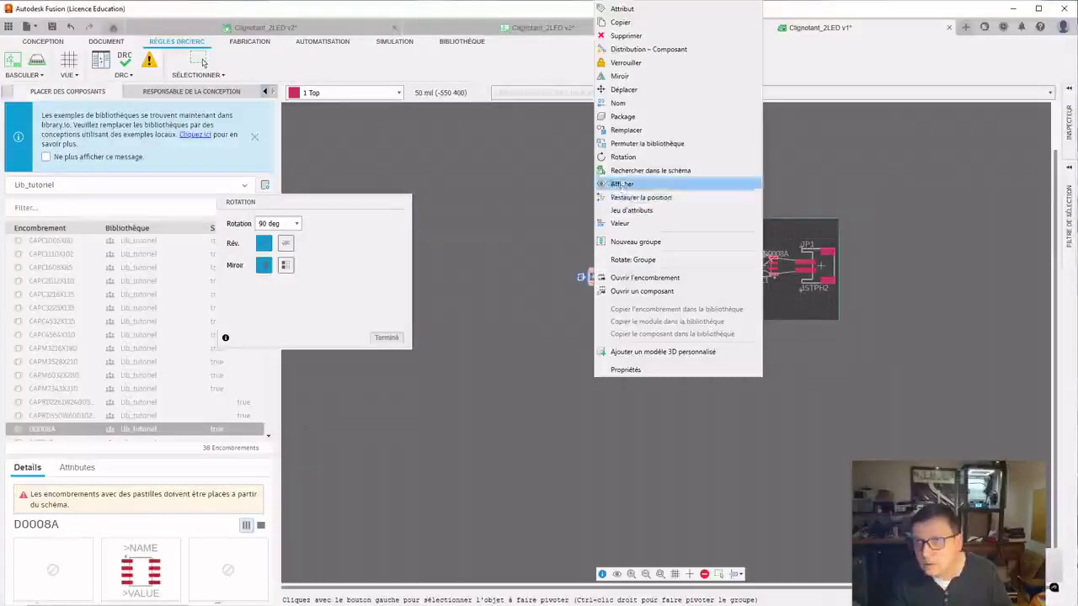
click(612, 156)
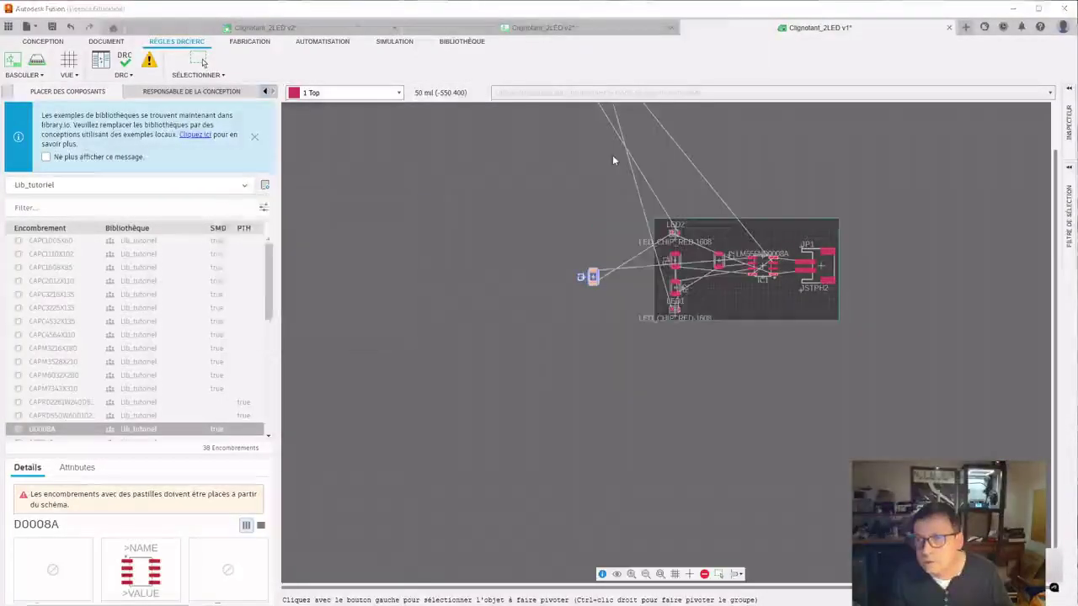
click(593, 279)
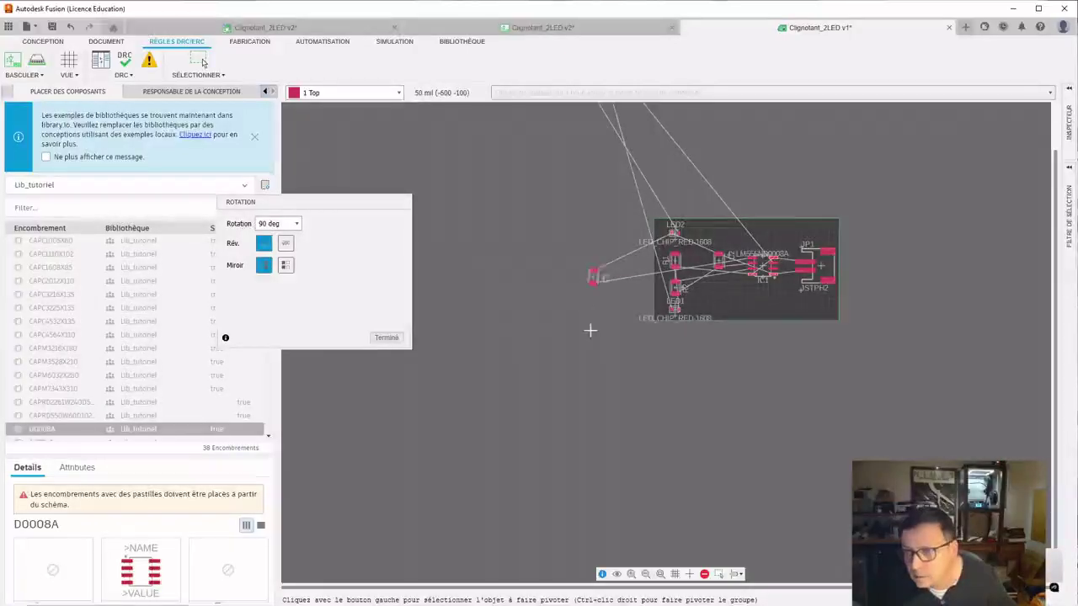
click(191, 91)
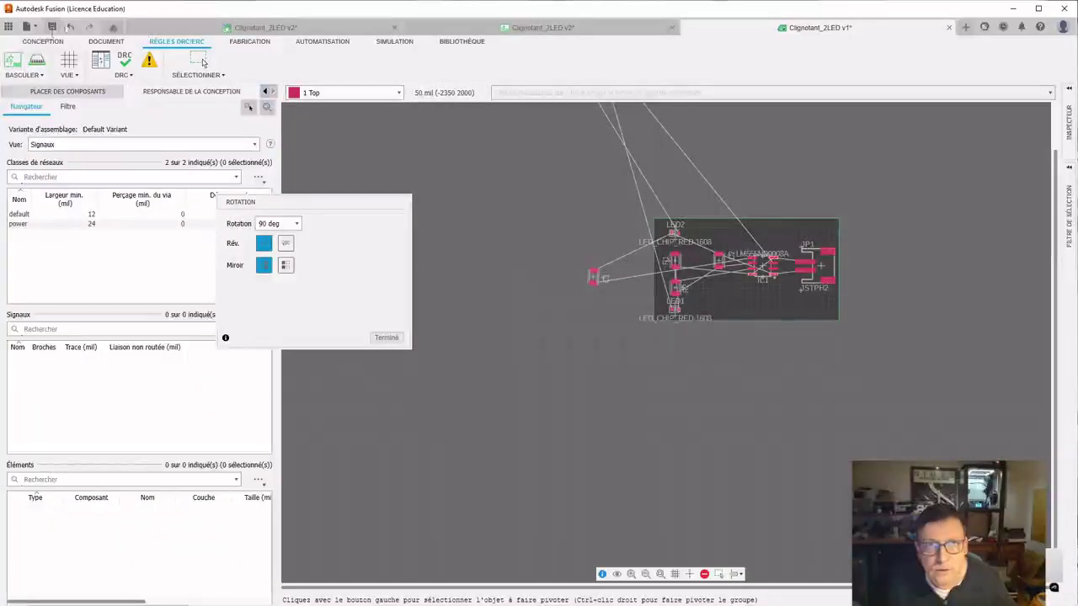
click(384, 339)
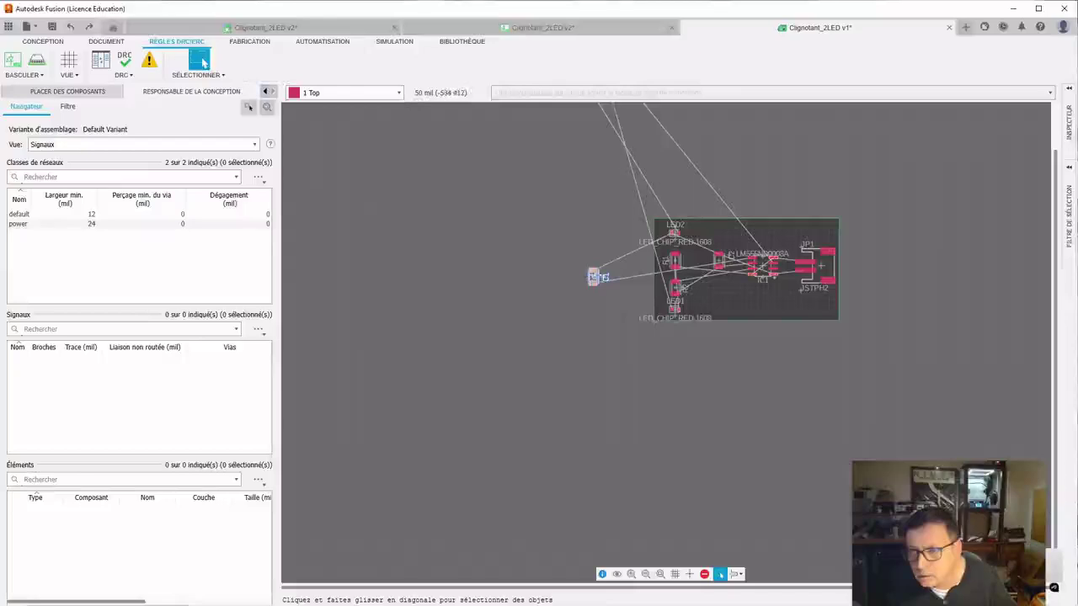
Step: Move C1 onto the board directly below C2, at about (600, 300) mil
drag(593, 275, 719, 289)
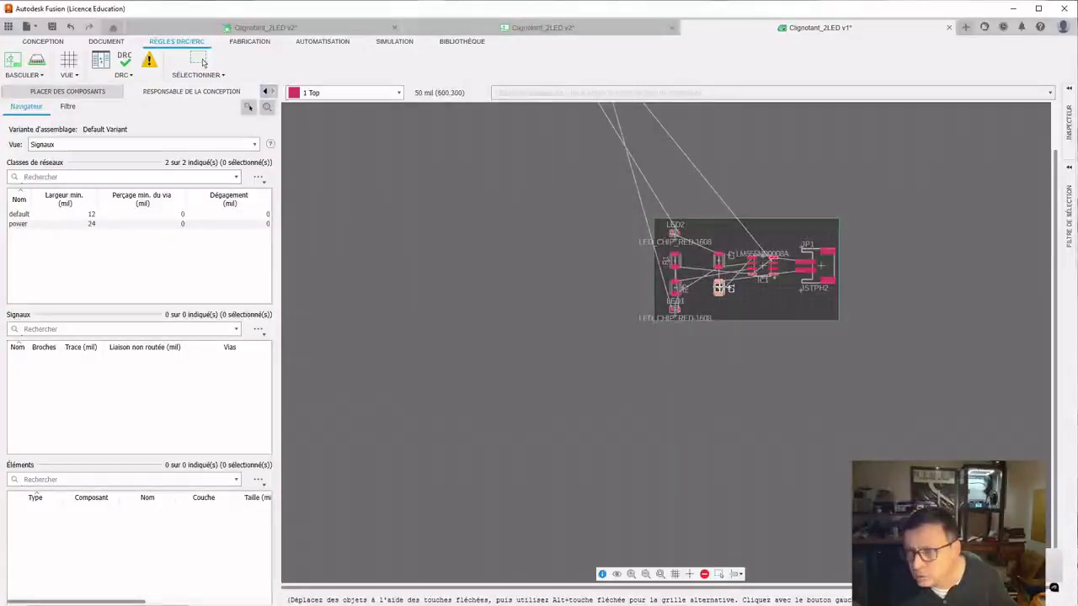
click(201, 61)
click(514, 276)
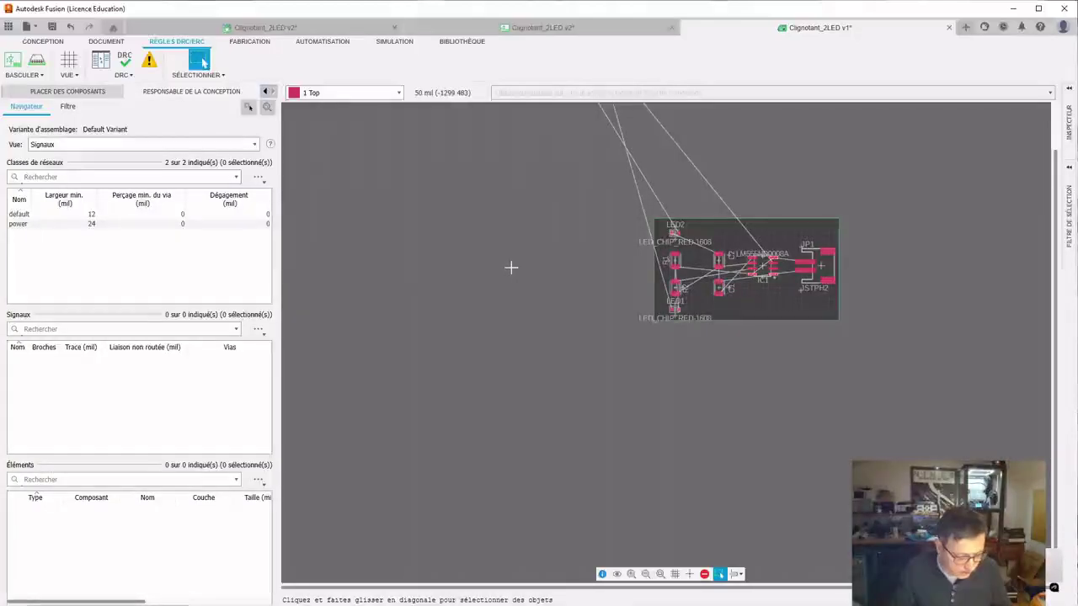
Step: Rotate resistor R4, above the board, in 90-degree turns until it stands vertical with its name on its right side
scroll(481, 209, up, 2)
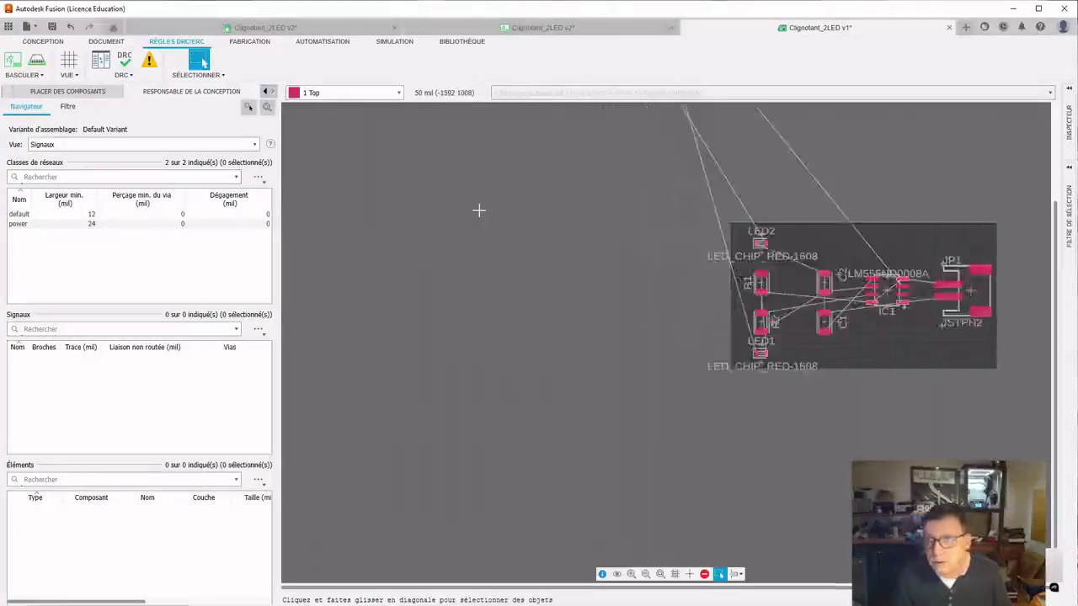
scroll(480, 209, down, 2)
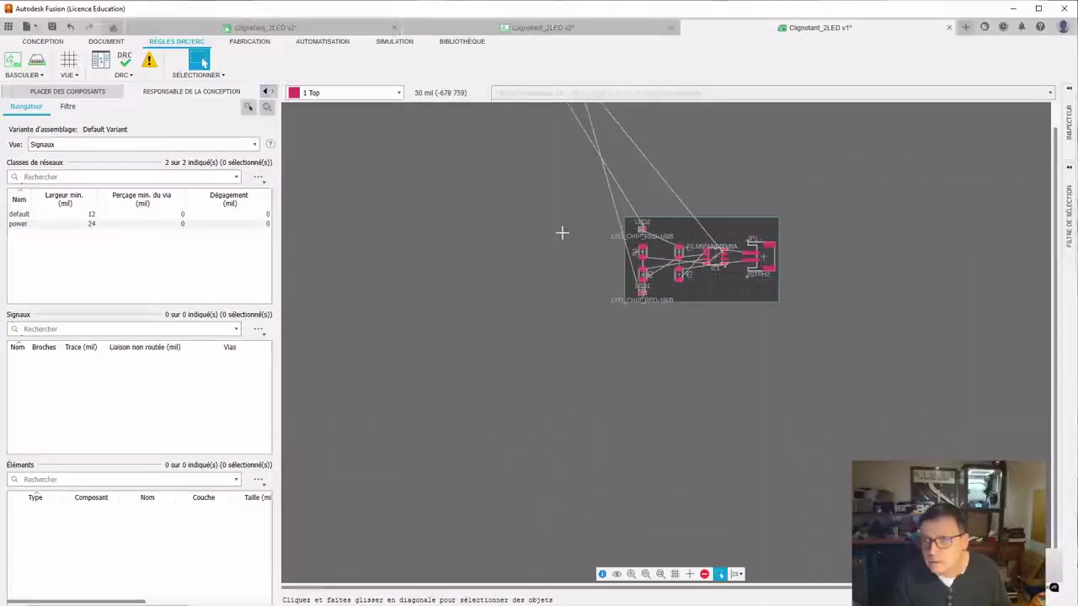
middle_drag(561, 231, 568, 387)
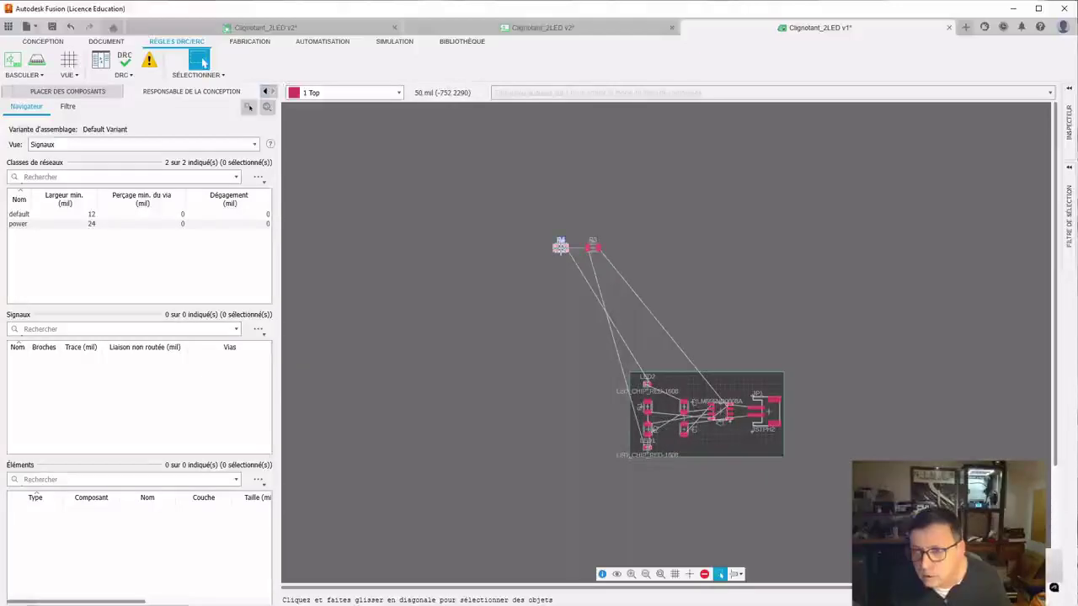
right_click(561, 247)
click(590, 161)
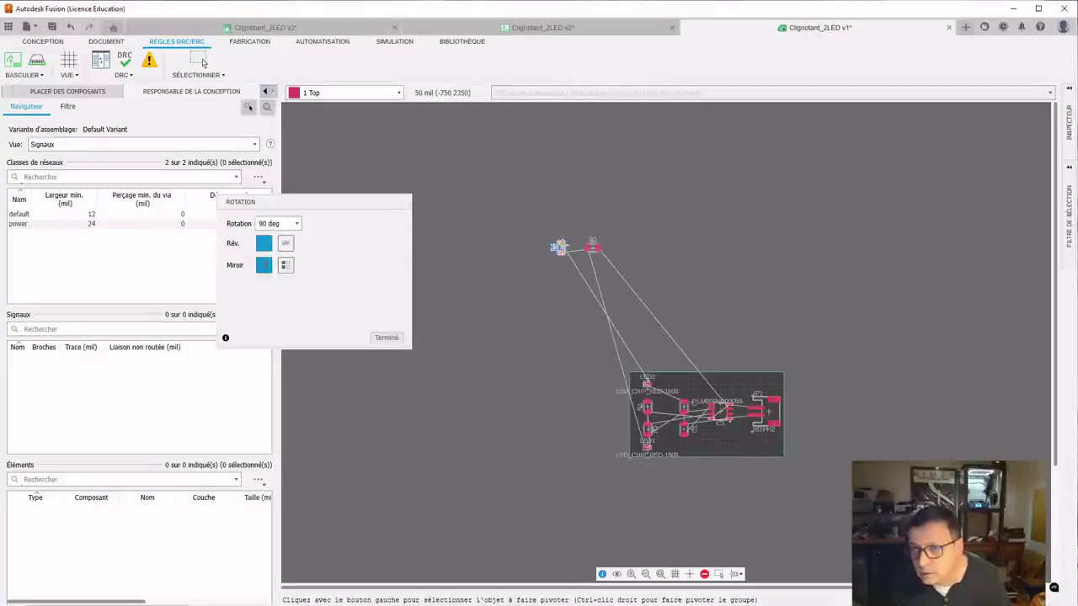
click(561, 248)
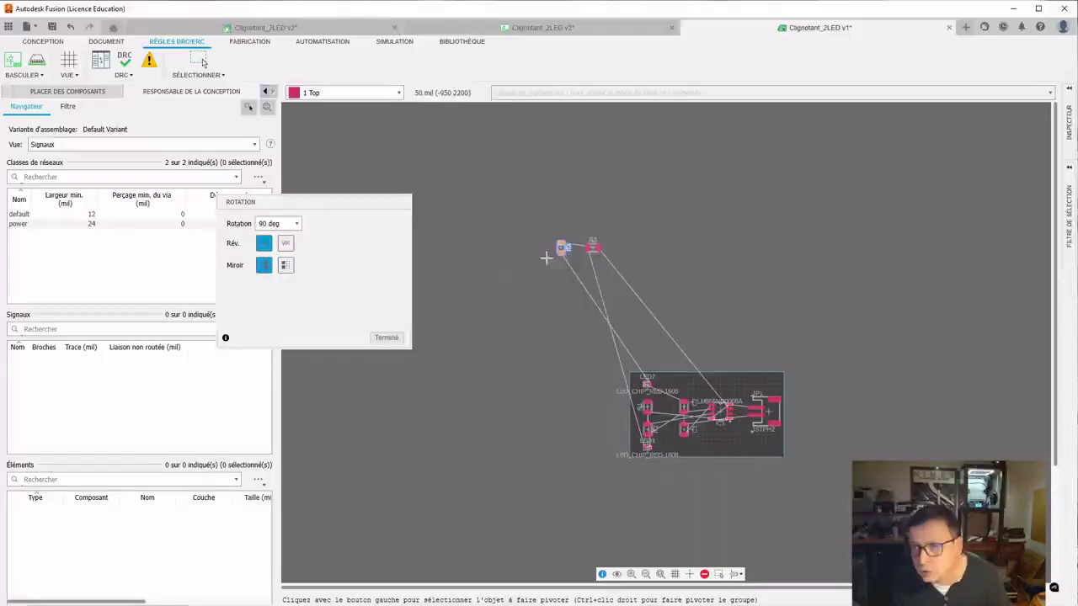
click(386, 339)
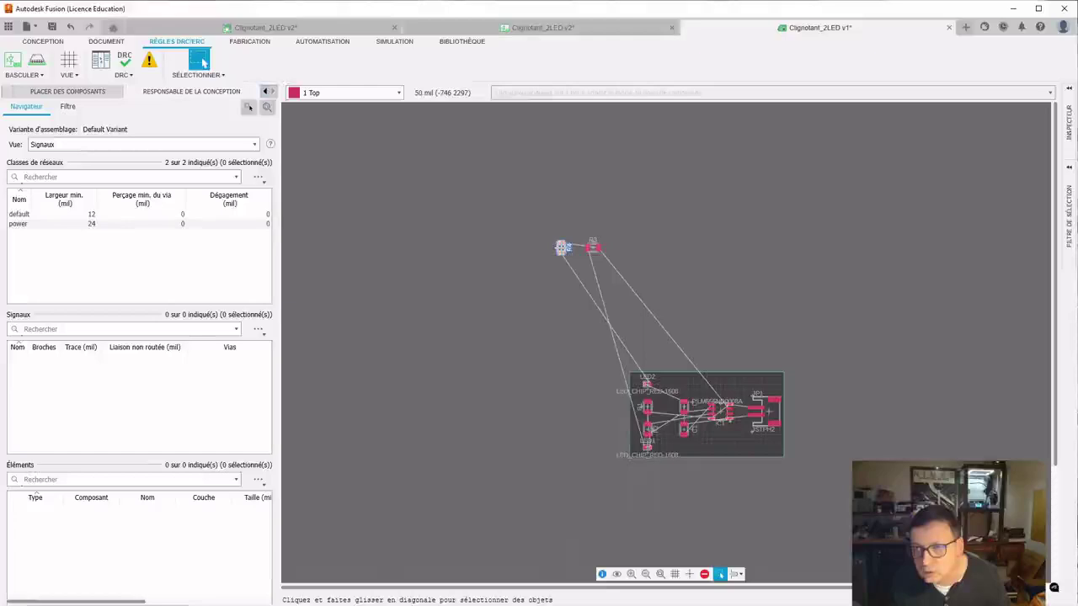
Step: Move R4 onto the board directly above C2, at about (600, 800) mil
drag(563, 247, 680, 383)
key(Right)
click(203, 62)
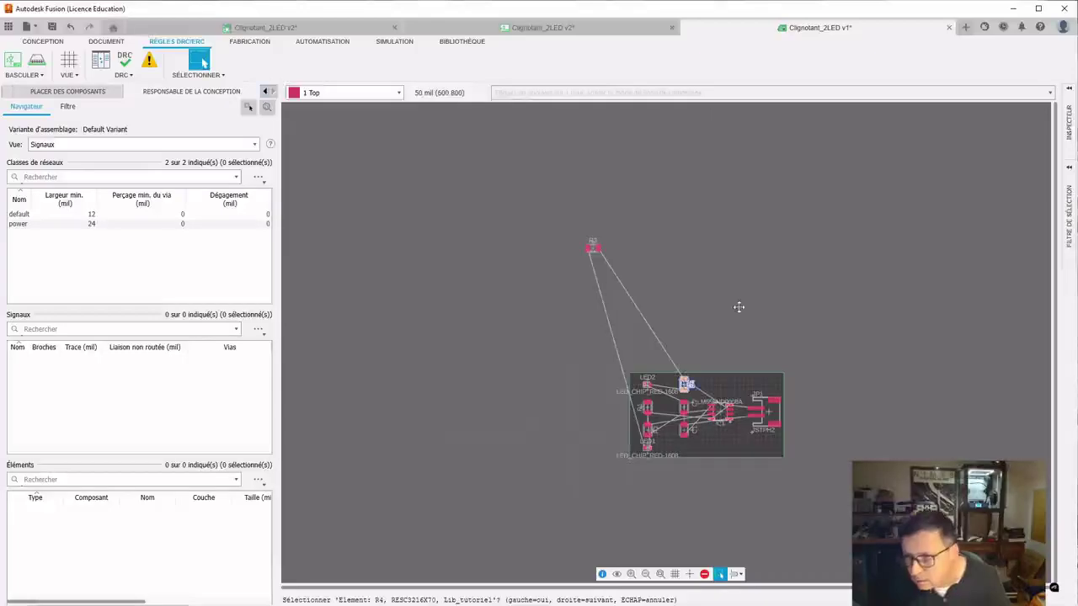
Step: Rotate resistor R3 by 90 degrees and move it onto the board directly below C1, near the lower board edge
click(593, 247)
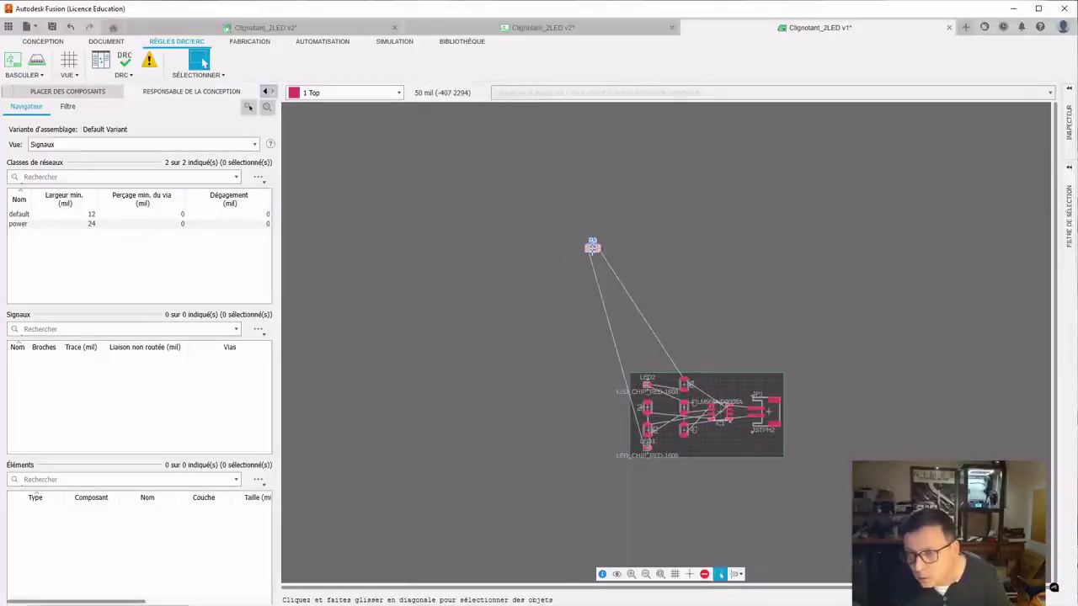
right_click(593, 248)
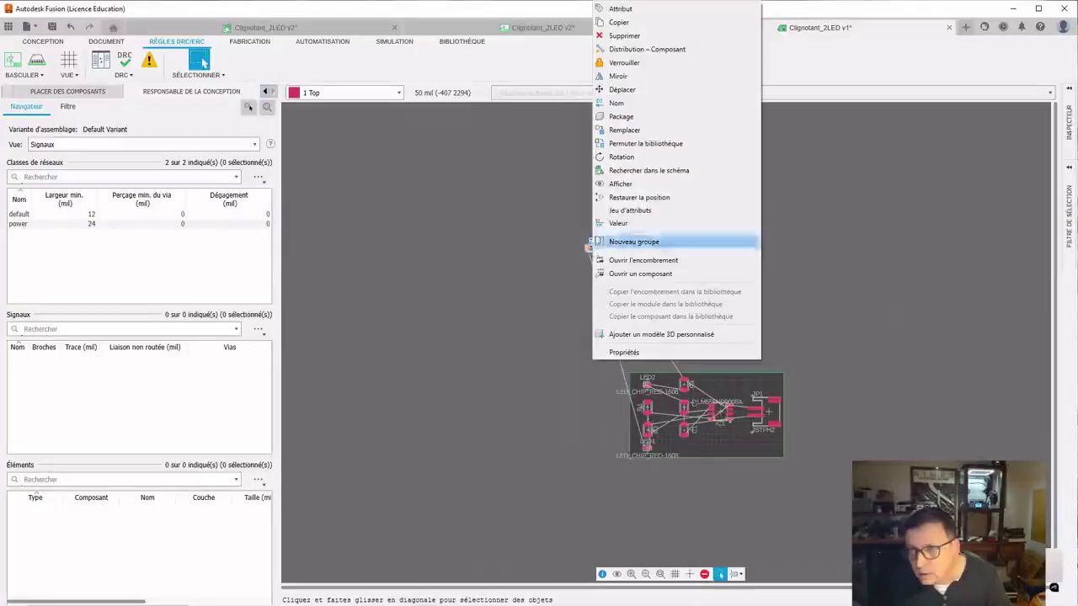
click(621, 158)
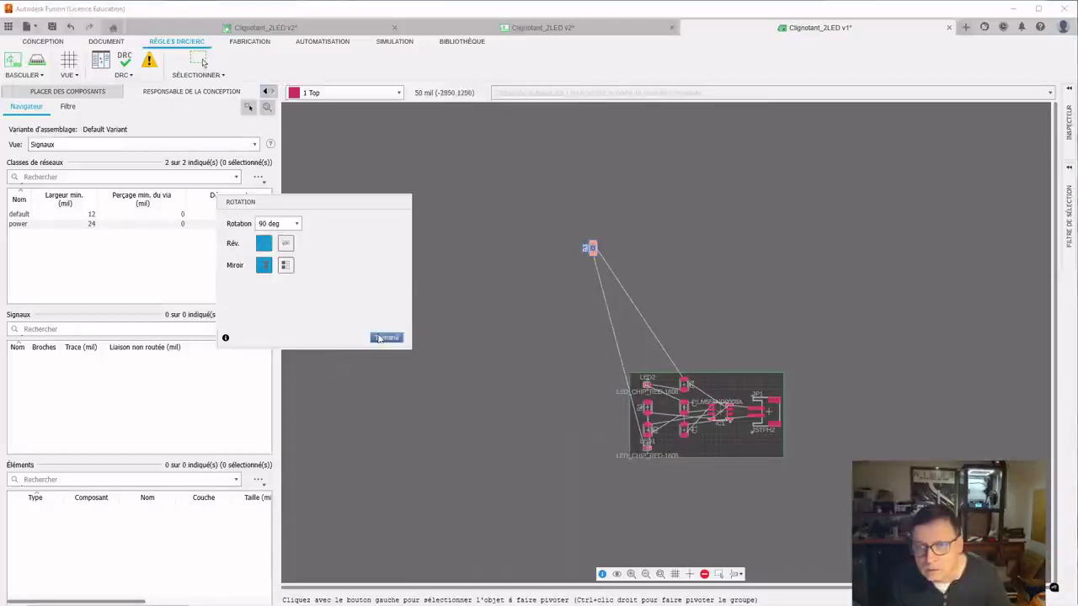
click(202, 64)
drag(591, 249, 684, 453)
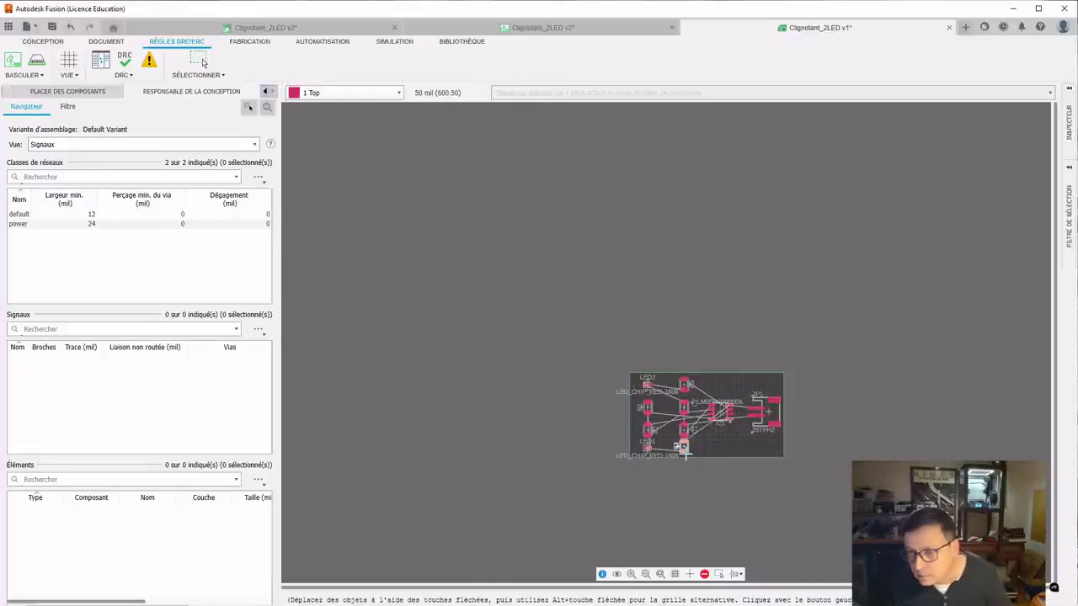
key(Escape)
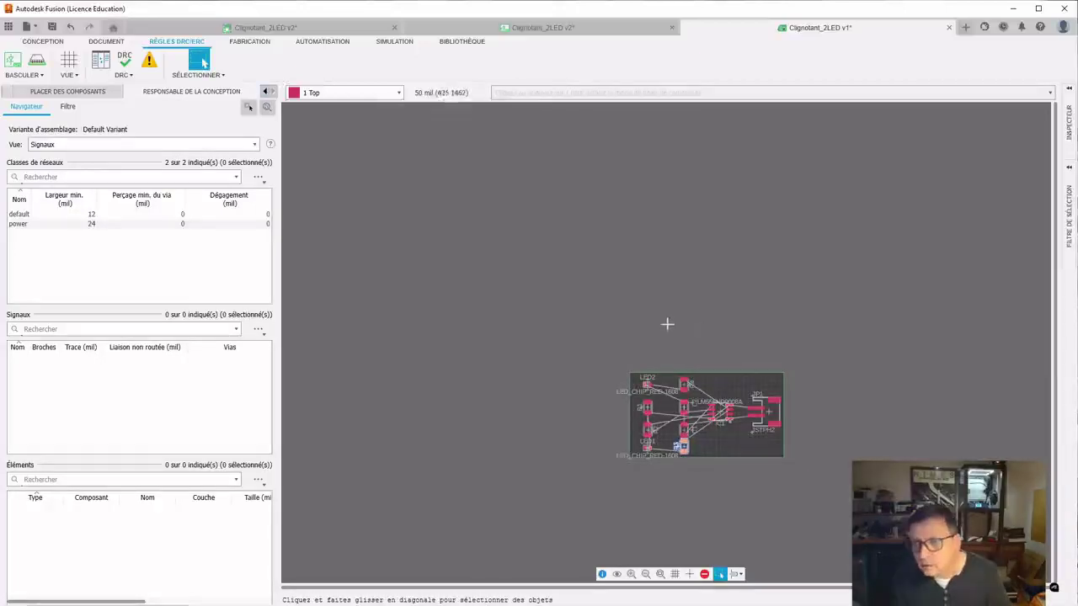
Step: Distribute the column of R4, C2, C1 and R3 evenly, both horizontally and vertically, with the Align command
scroll(634, 325, up, 3)
middle_drag(696, 363, 605, 158)
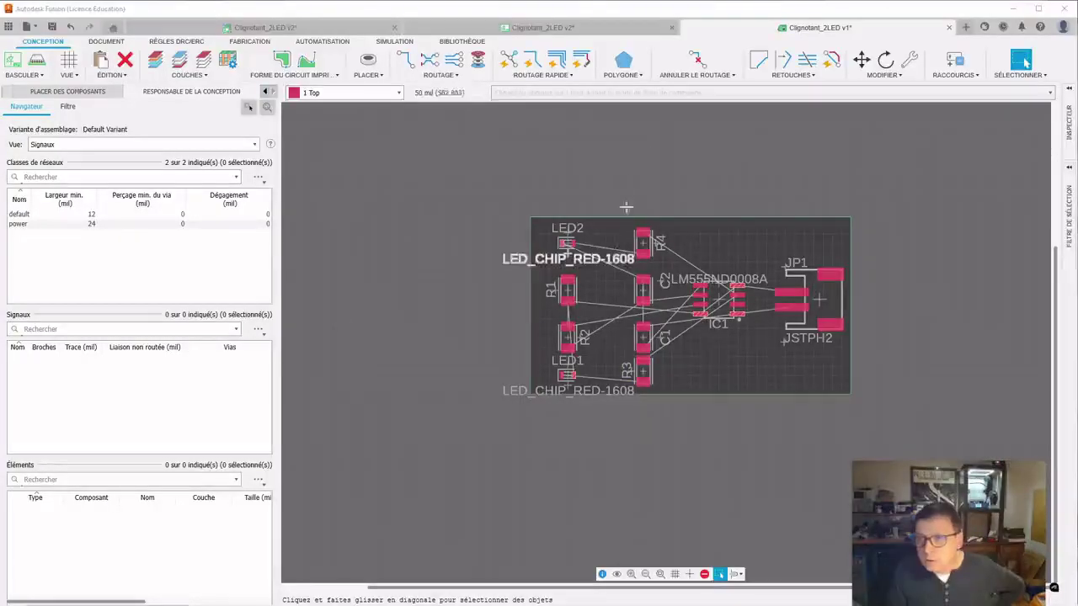
drag(626, 197, 678, 416)
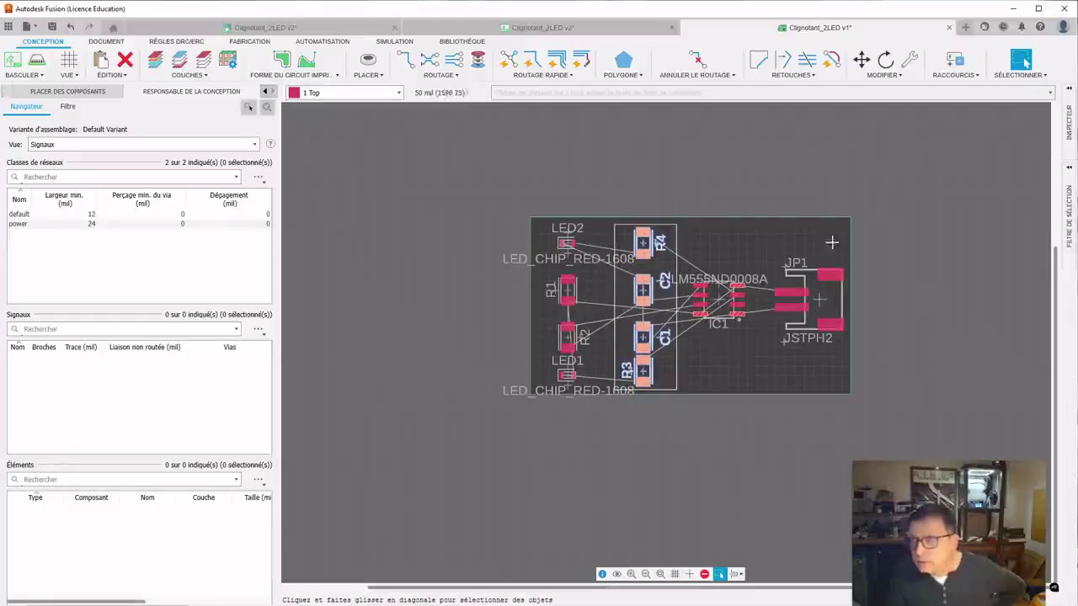
click(883, 76)
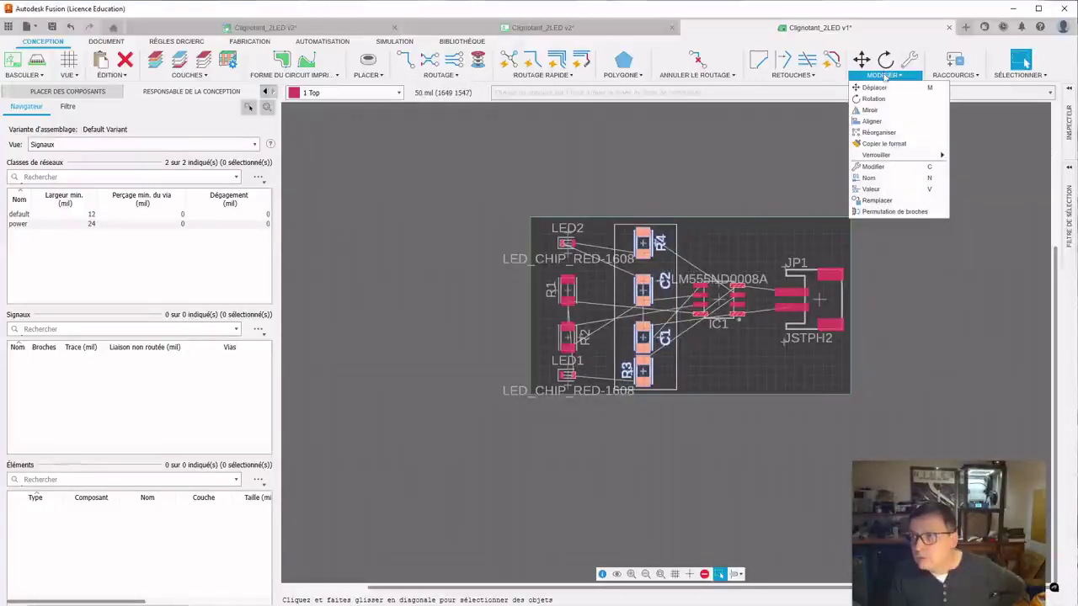
click(876, 121)
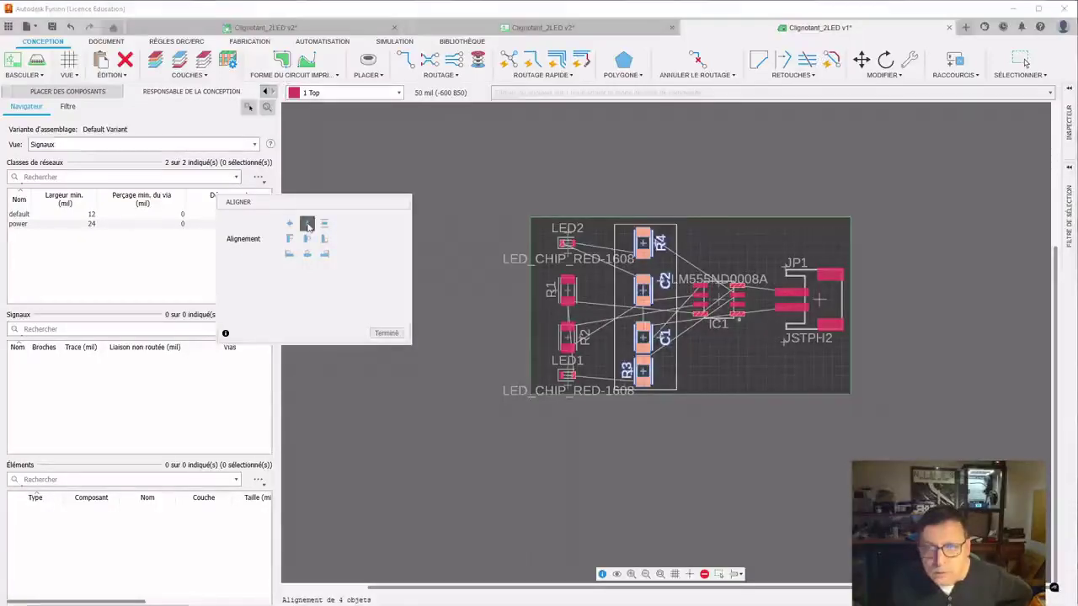
click(307, 224)
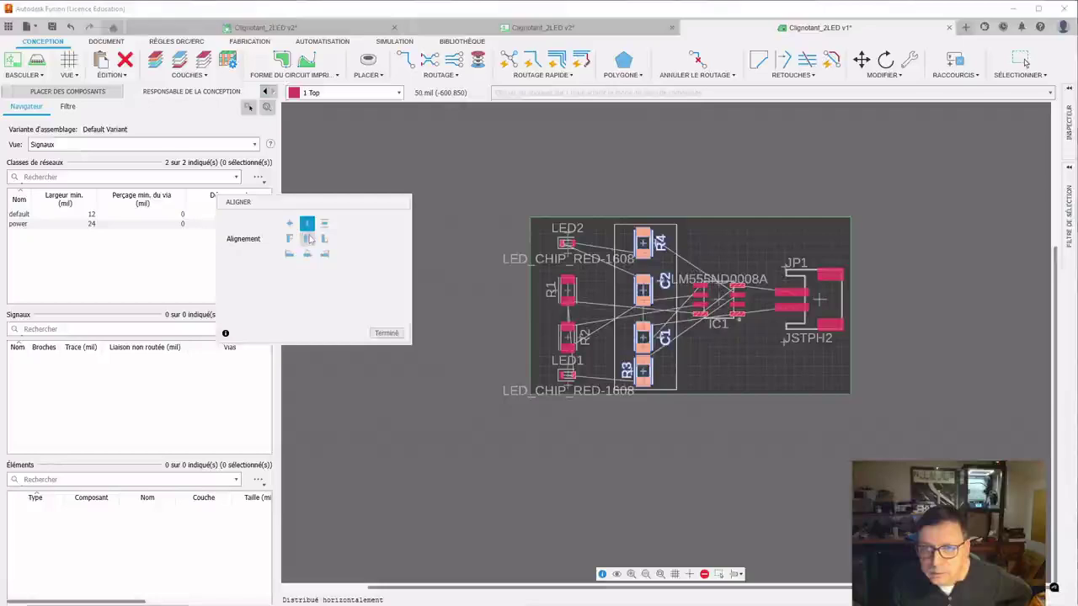
click(325, 225)
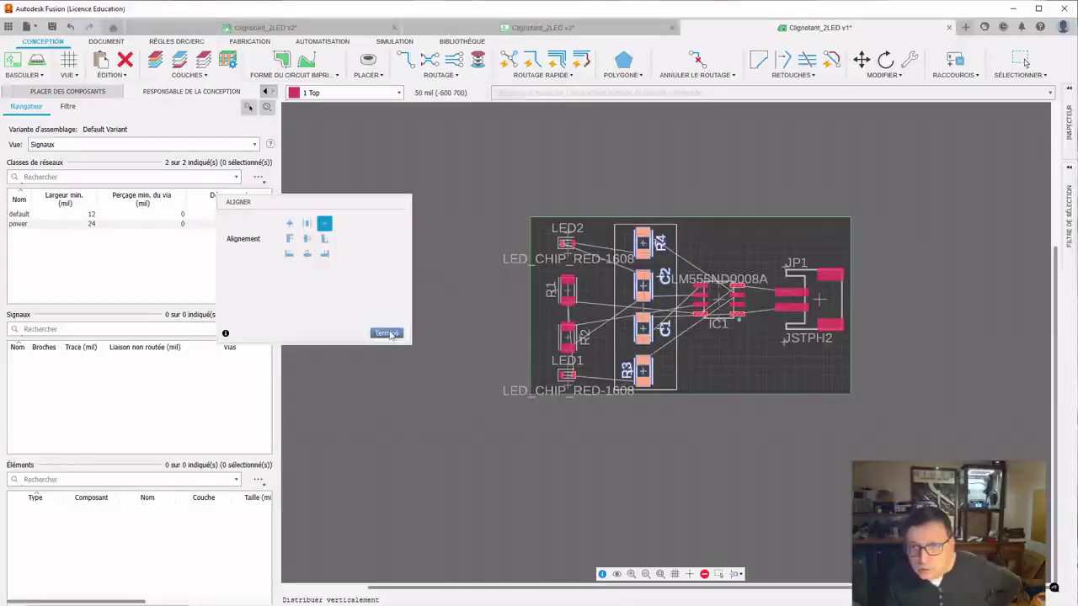
click(386, 333)
Step: Distribute the column of LED2, R1, R2 and LED1 evenly, both horizontally and vertically, with the Align command
drag(536, 203, 601, 417)
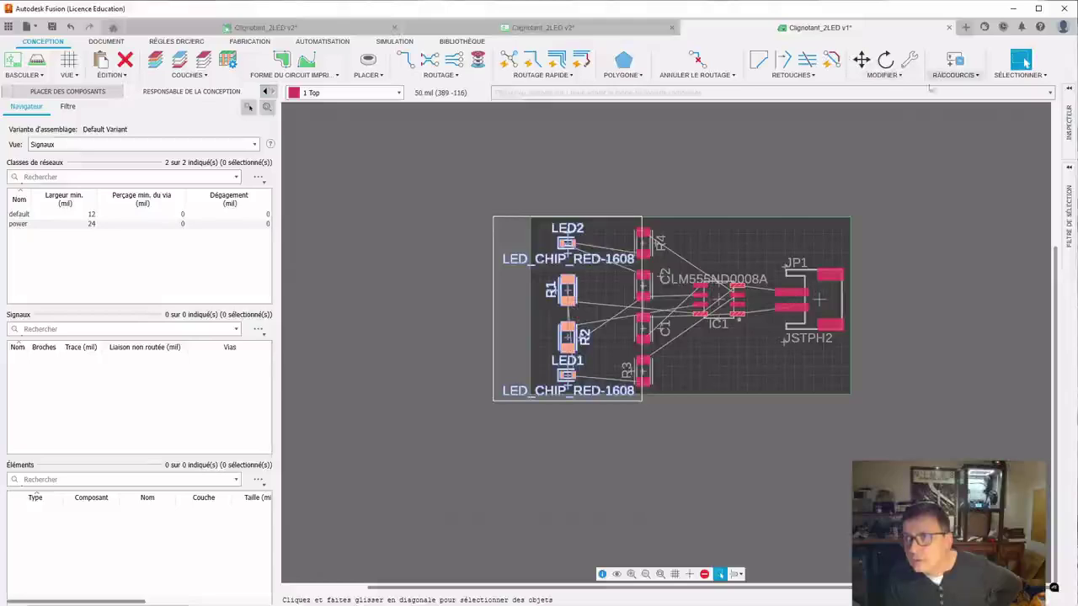
click(883, 75)
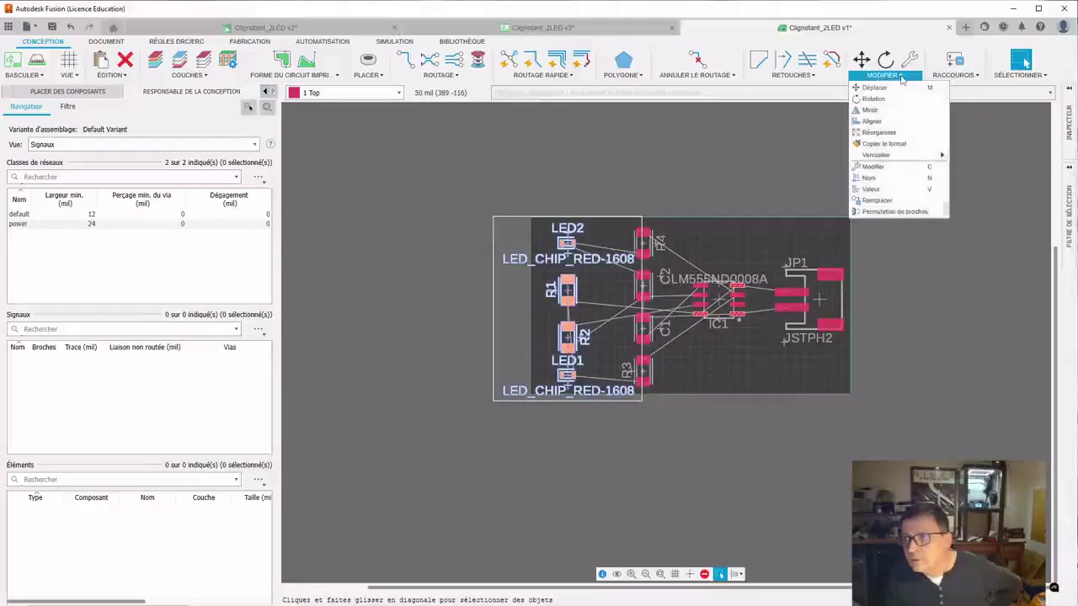
click(880, 121)
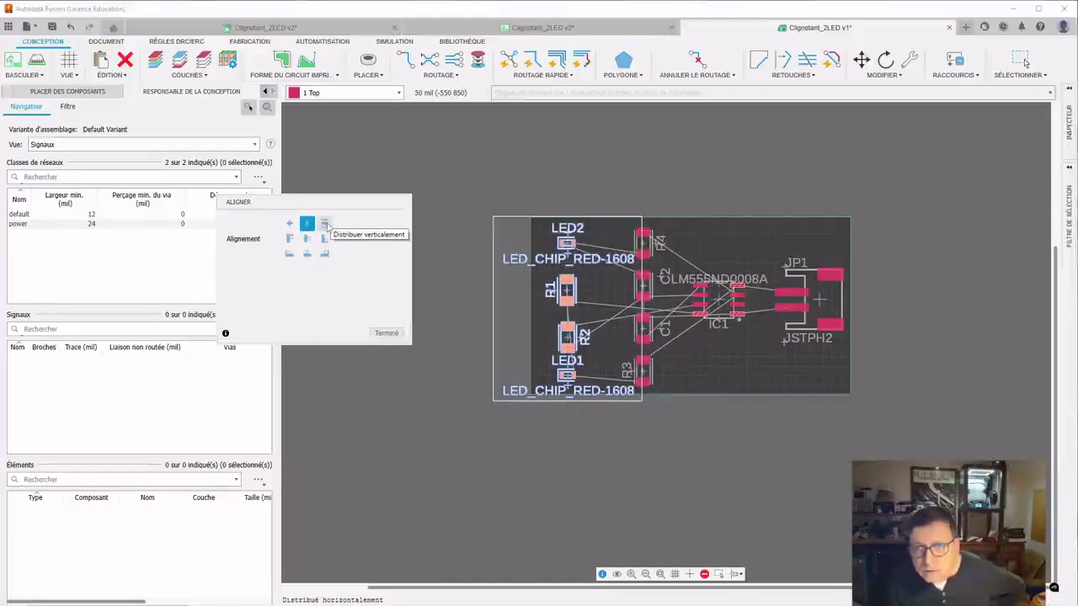
click(325, 225)
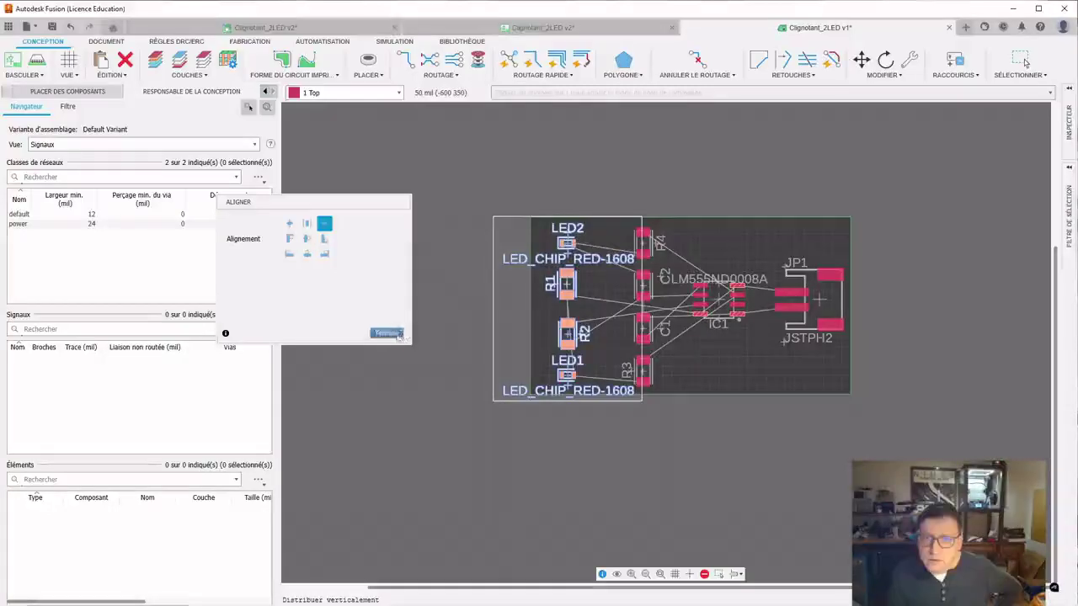
click(392, 334)
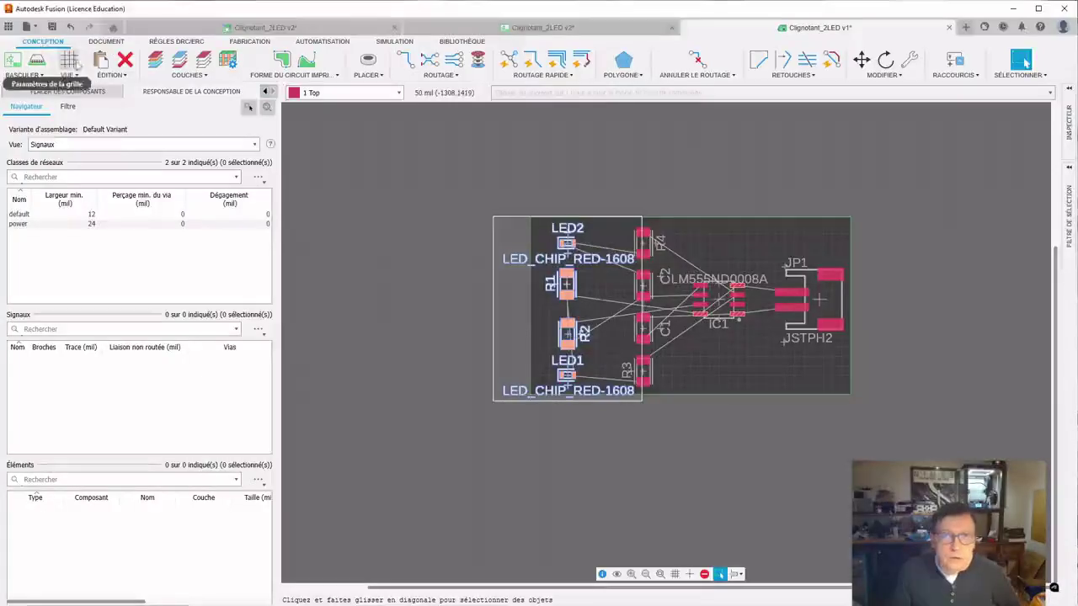
Step: Set the board's grid size to 10 mil
click(72, 66)
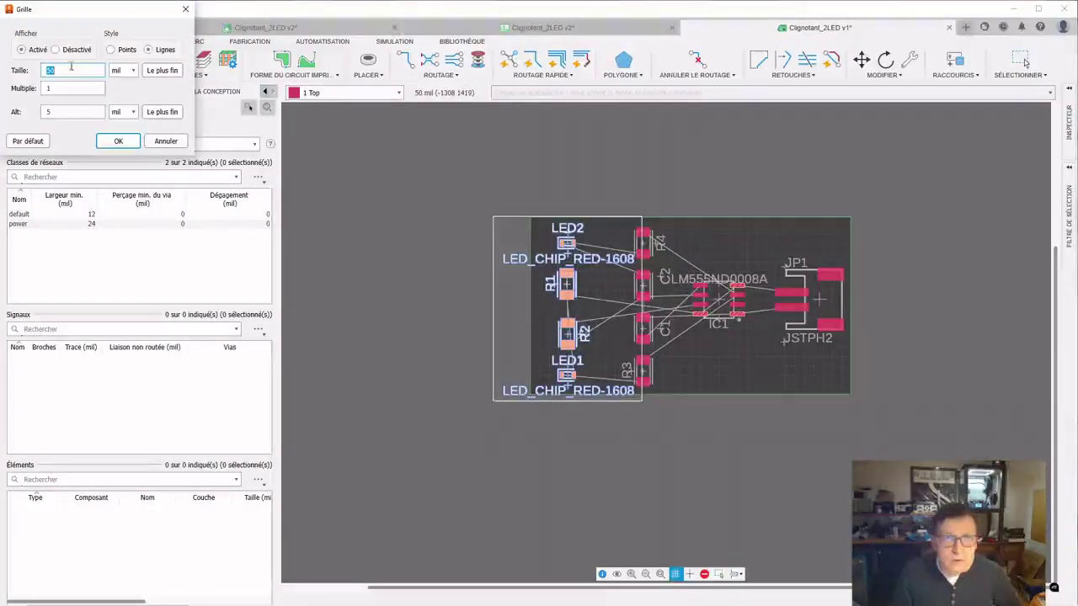
text(10)
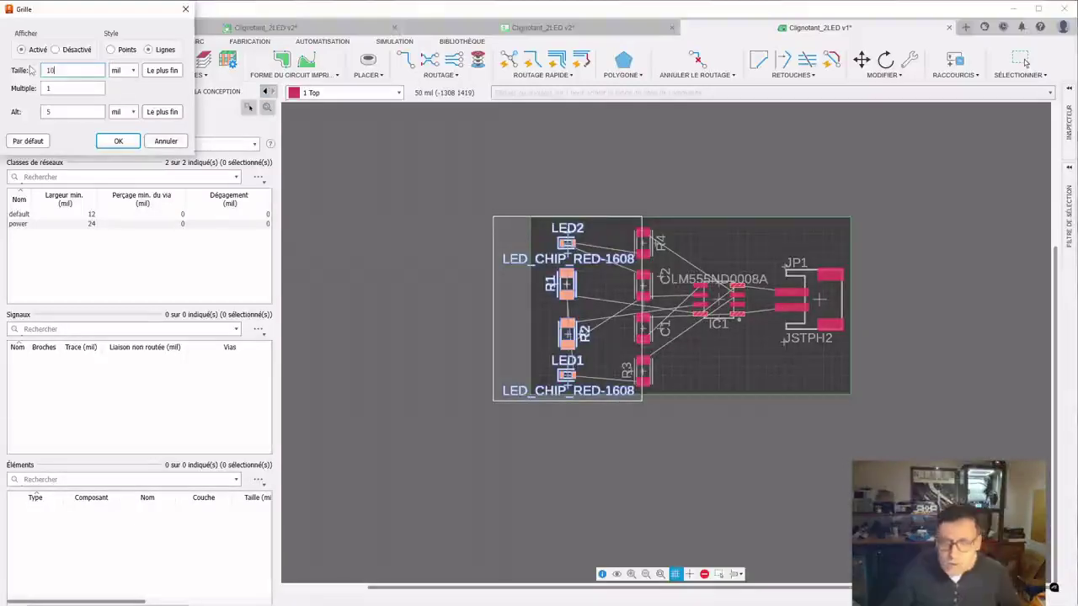
click(118, 141)
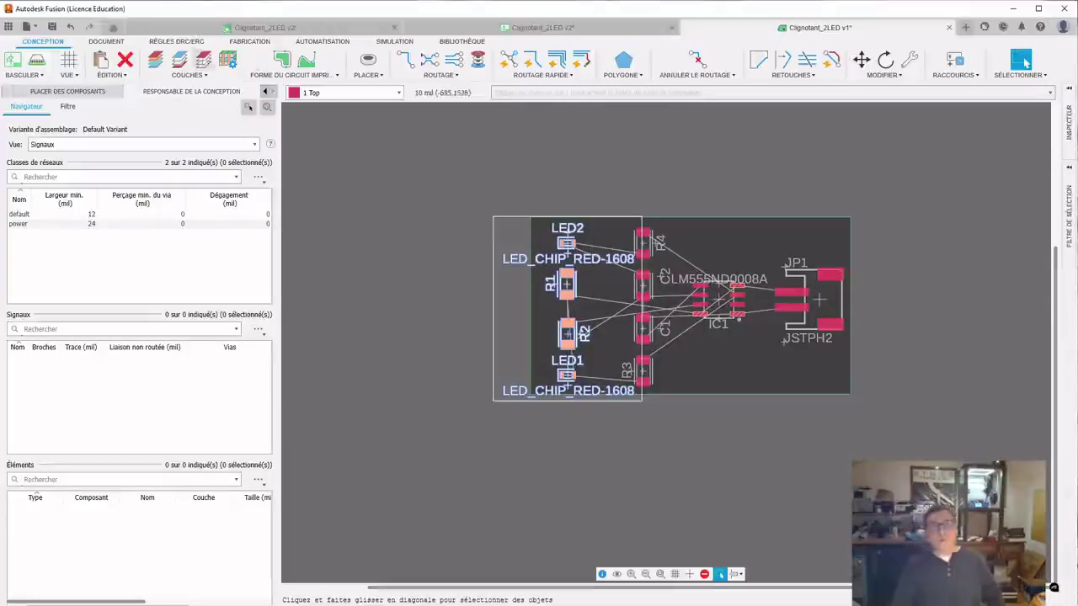
Step: Reposition the names of R3, C1, C2 and R4 to the middle right of each part at 0 degrees
scroll(802, 315, up, 3)
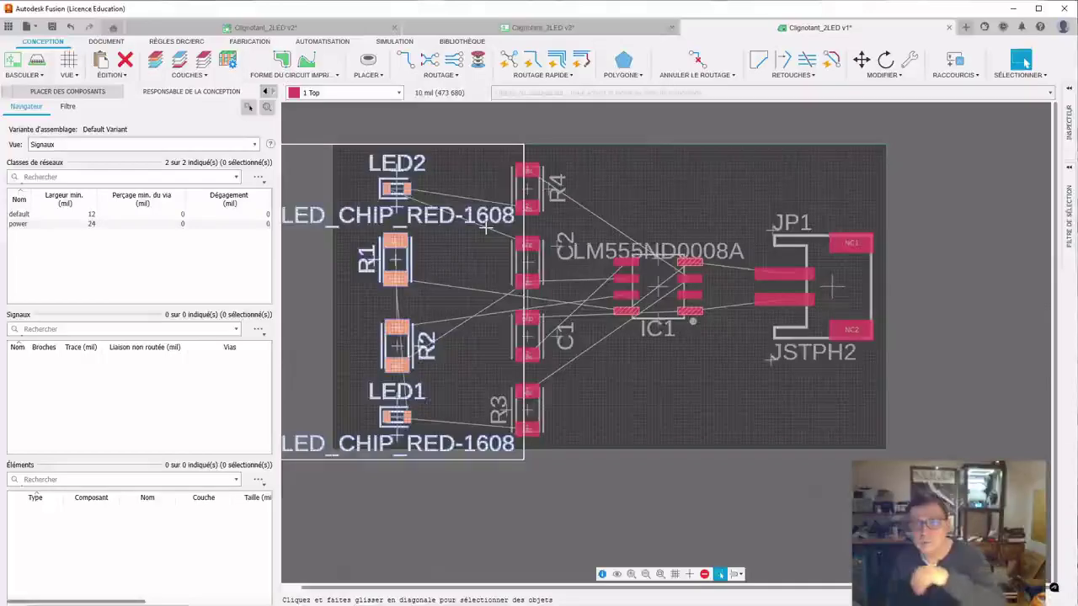
click(549, 122)
drag(499, 124, 562, 483)
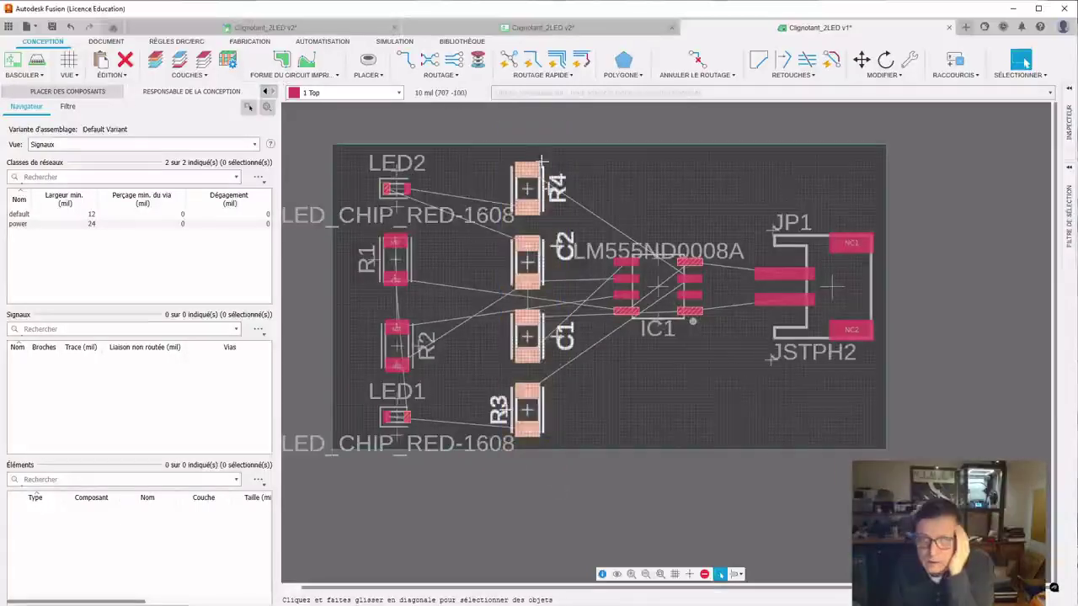
click(107, 41)
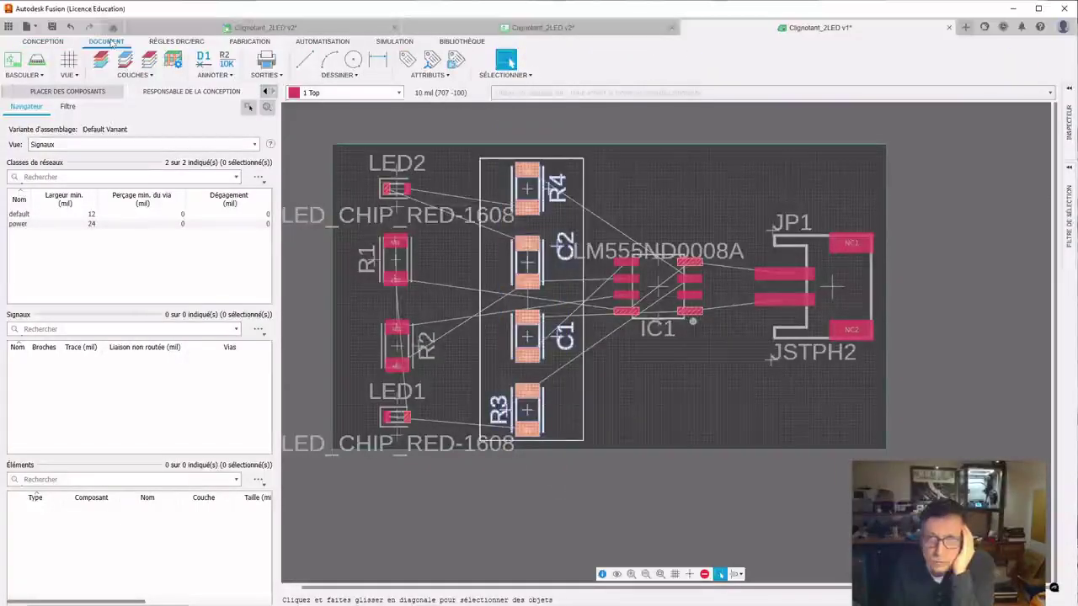
click(432, 60)
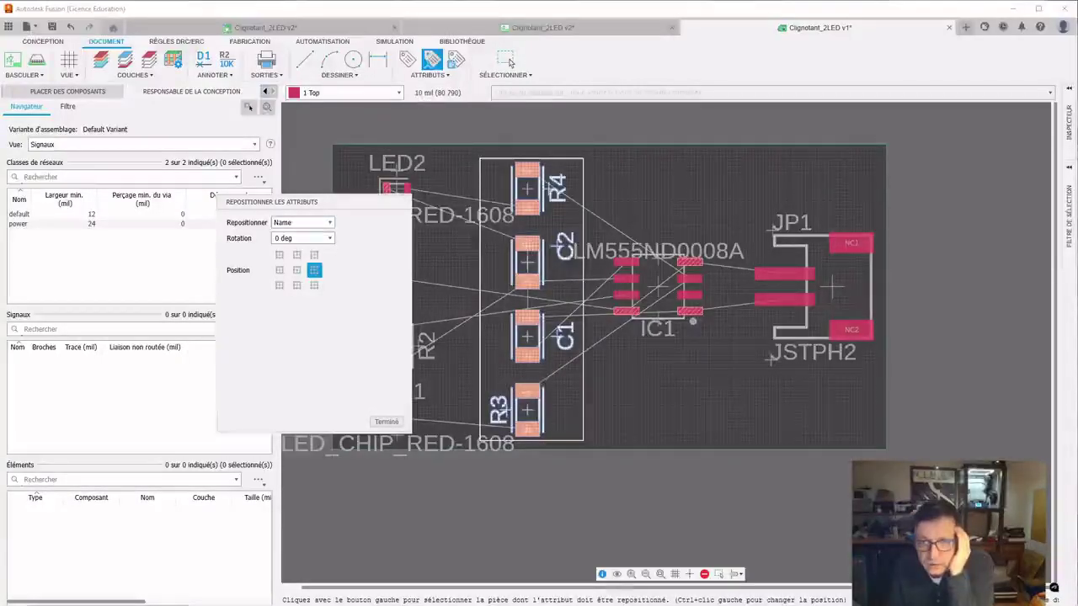
click(315, 275)
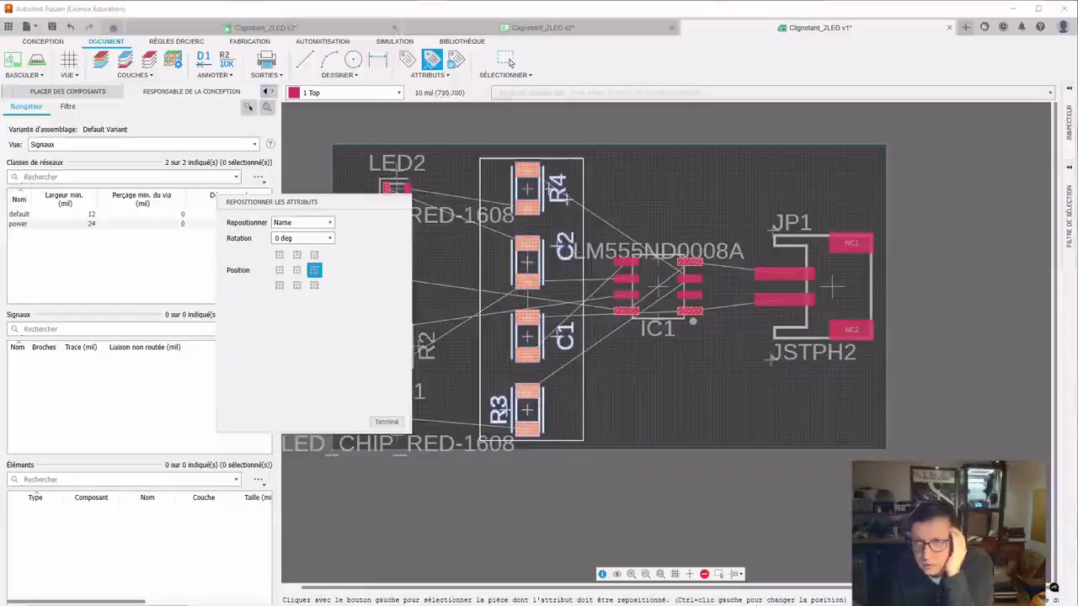
click(526, 411)
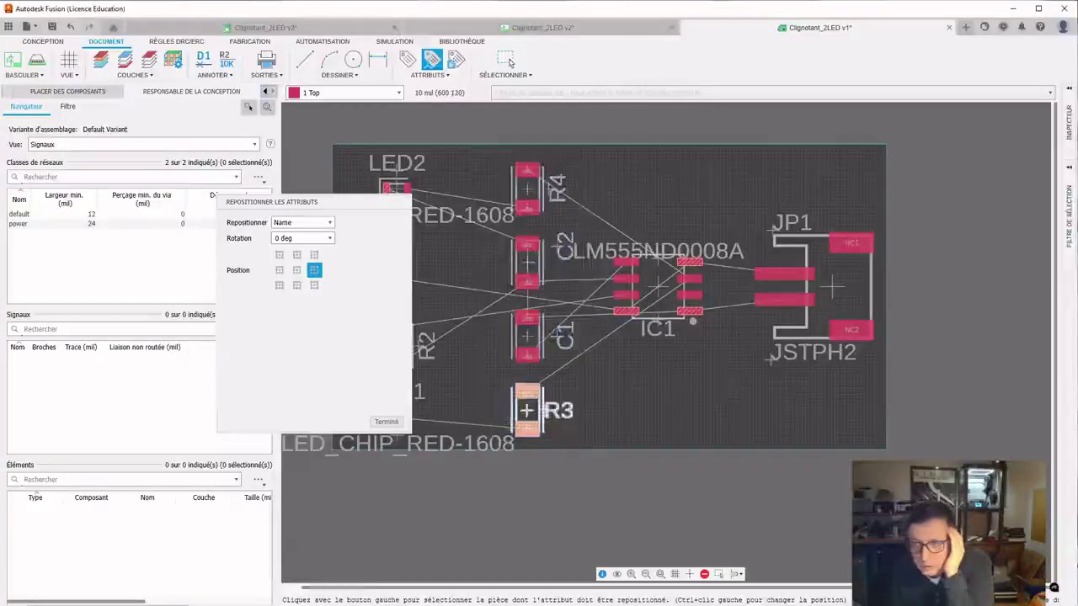
click(528, 337)
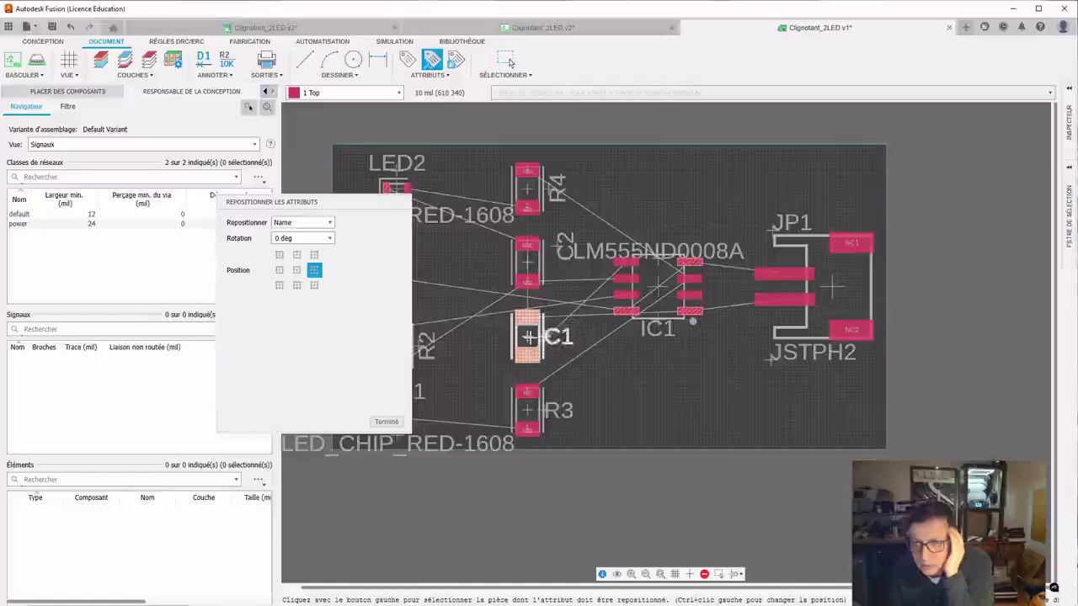
click(528, 261)
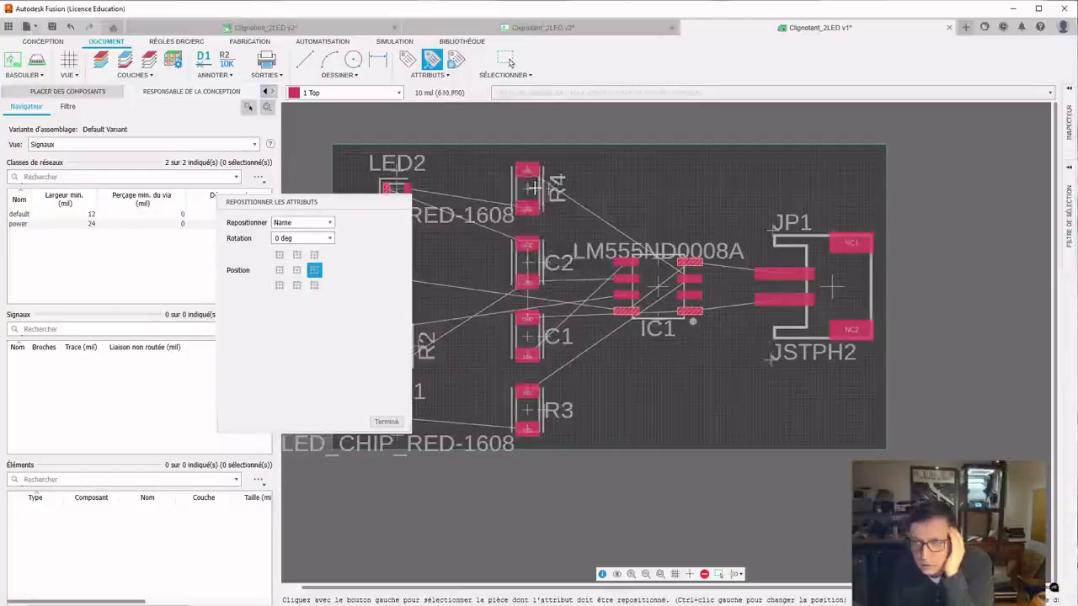
click(529, 188)
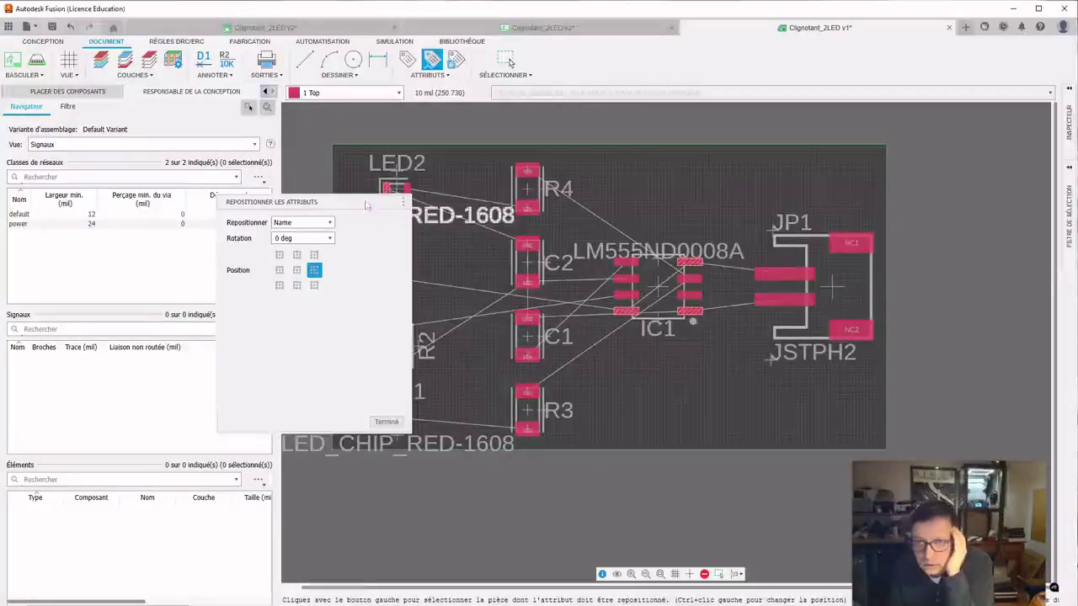
Step: Reposition the names of LED1, LED2, R1 and R2 to the middle right of each part at 0 degrees
drag(364, 203, 258, 192)
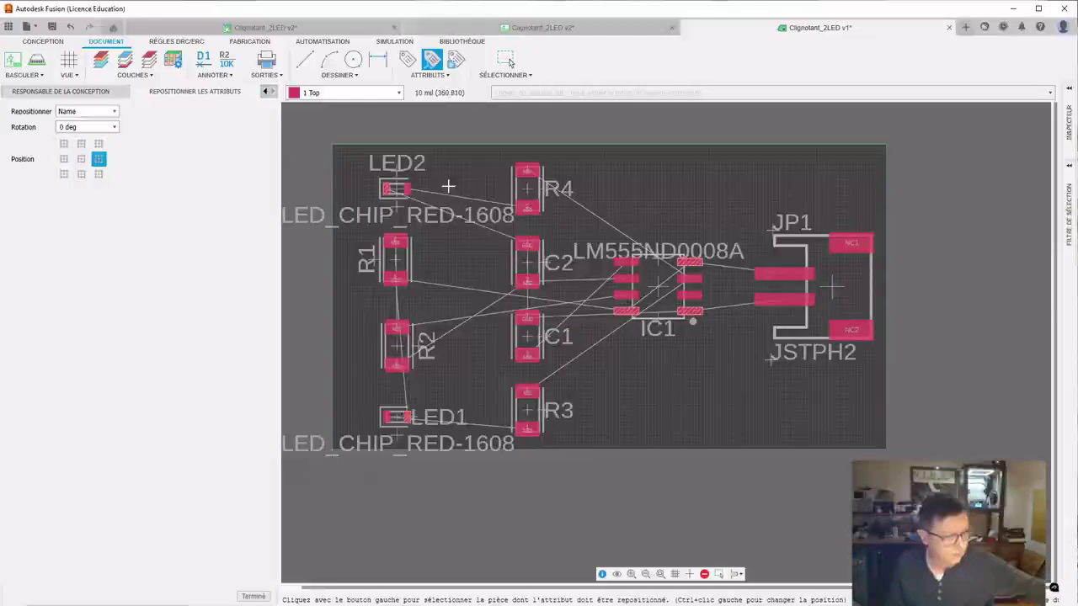
key(Escape)
drag(359, 126, 516, 480)
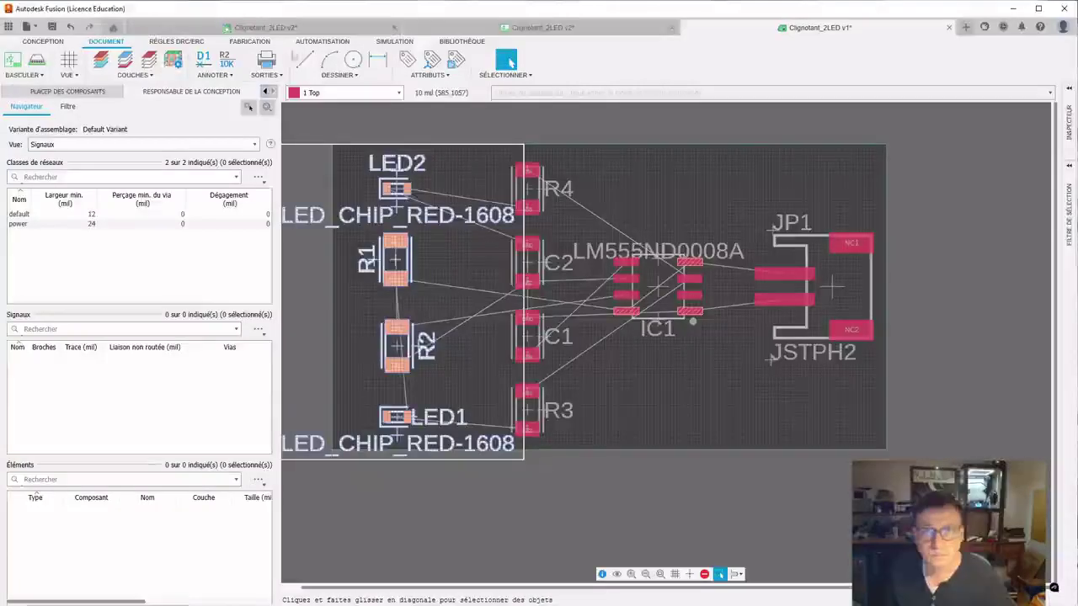
click(433, 60)
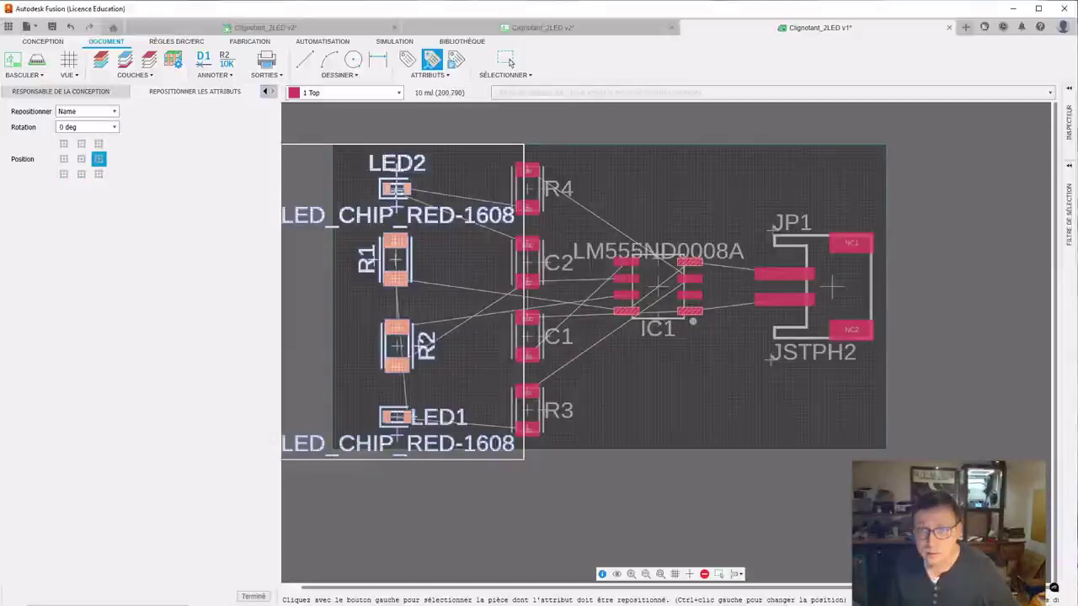
click(396, 188)
click(396, 260)
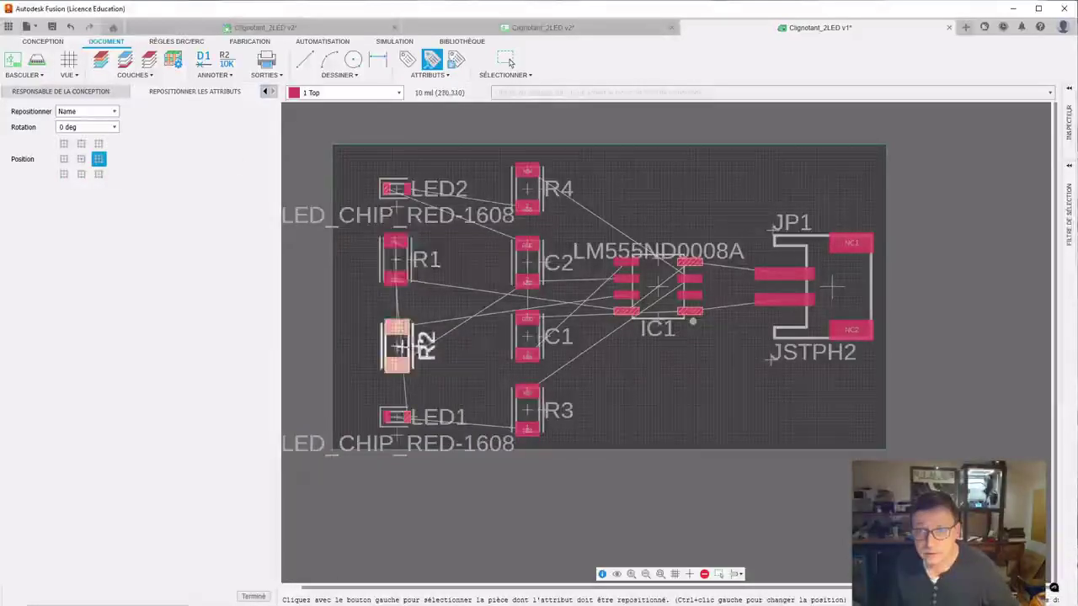
click(398, 345)
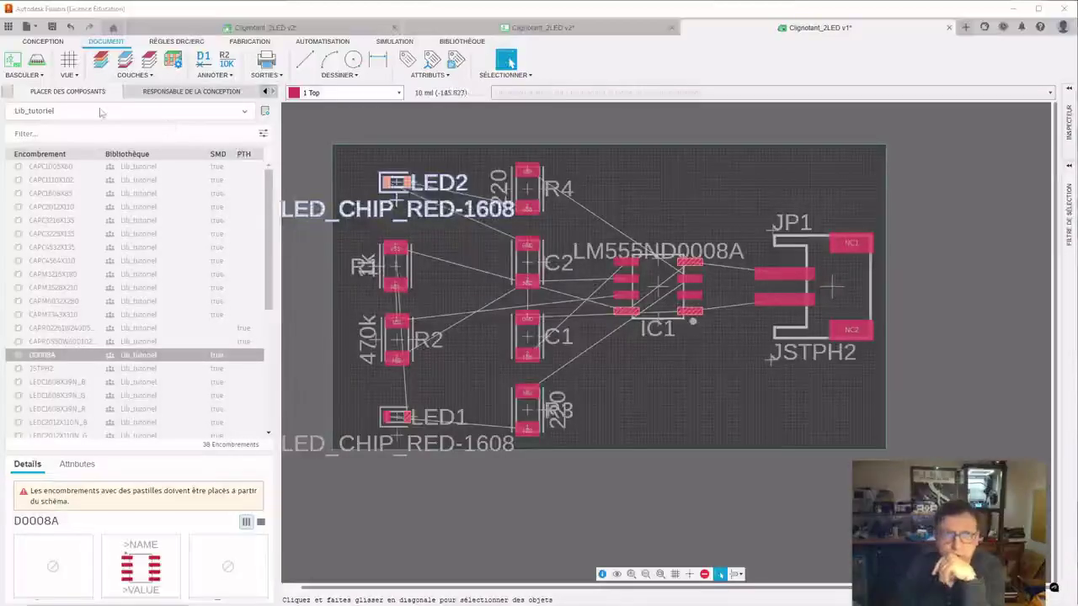
Step: Hide the ValuesTop layer so that the board shows the component names without their values
click(267, 92)
click(267, 91)
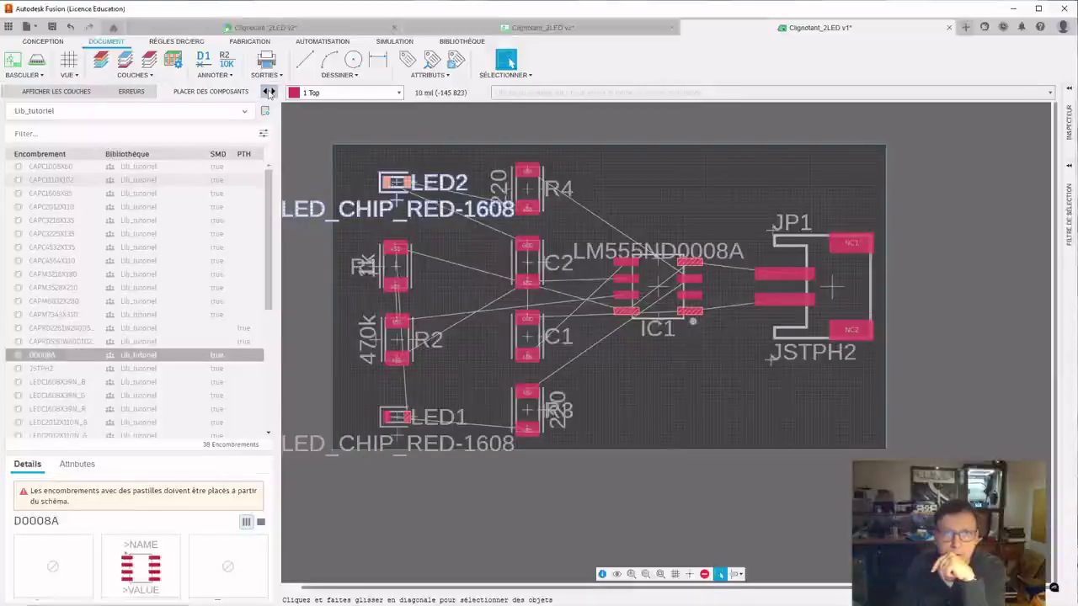
click(78, 91)
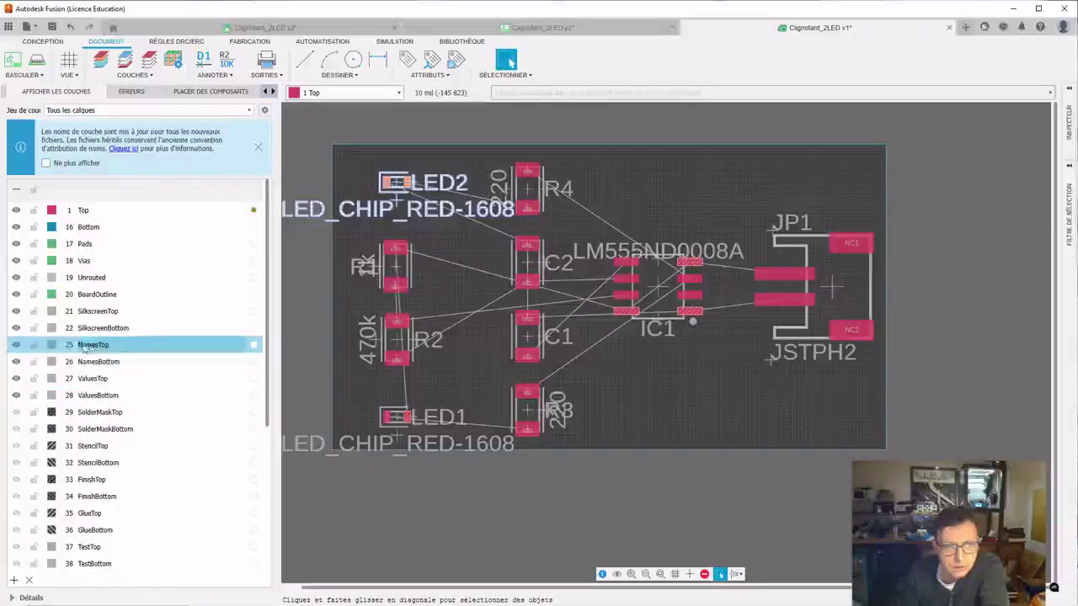
click(17, 346)
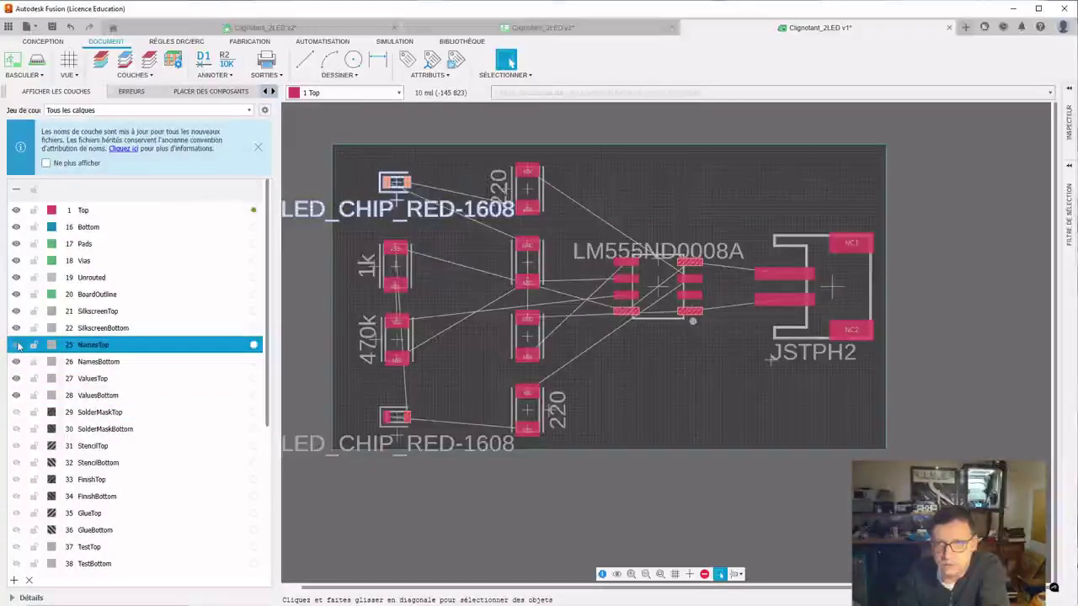
click(17, 345)
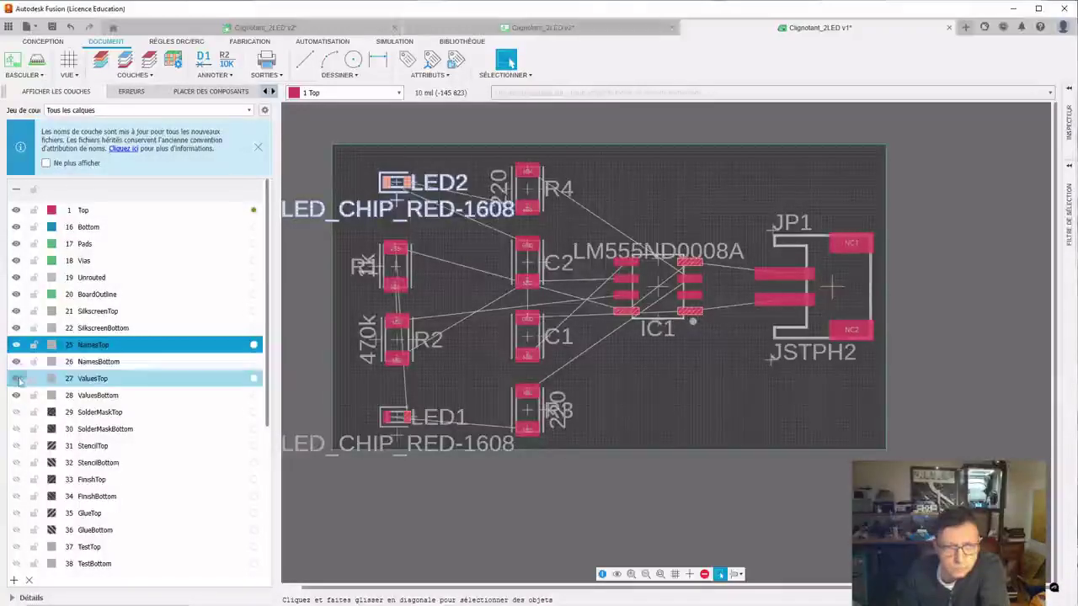
click(17, 379)
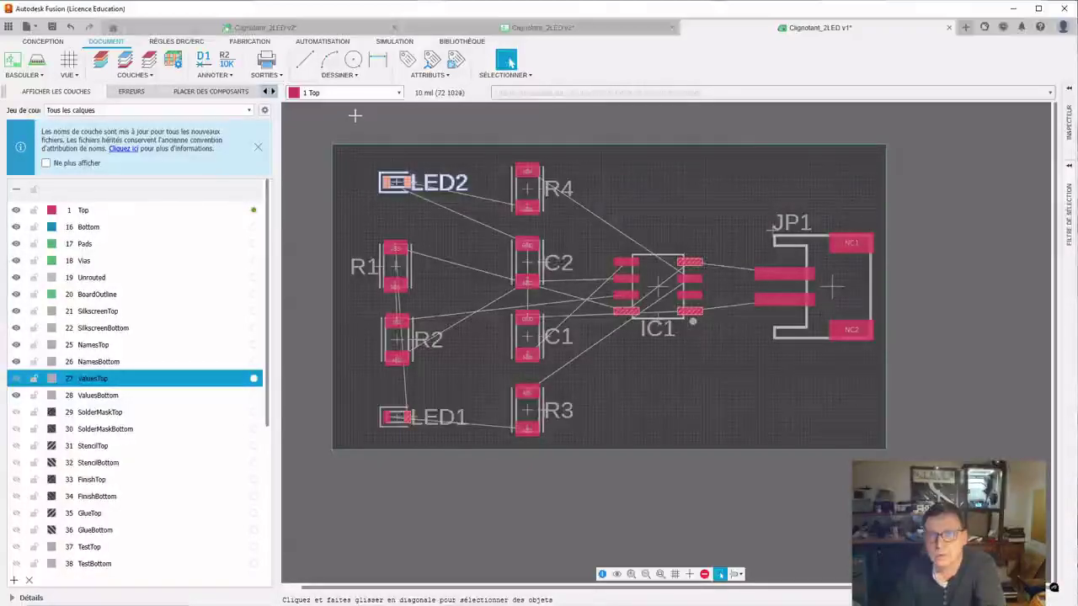
Step: Reposition the name of R1 to the middle right of the part at 0 degrees
drag(354, 115, 482, 455)
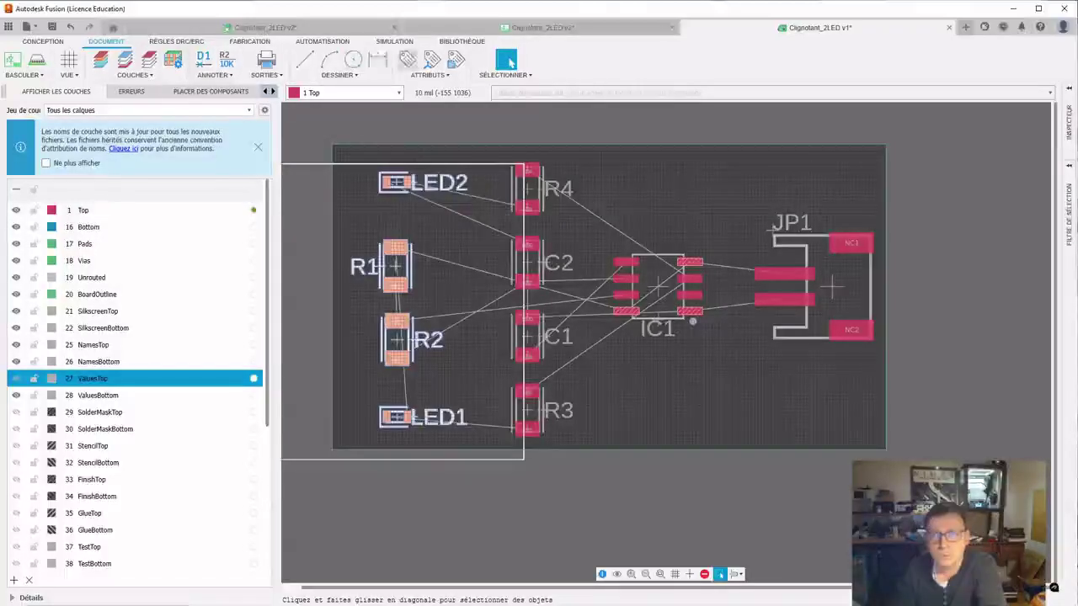
click(432, 59)
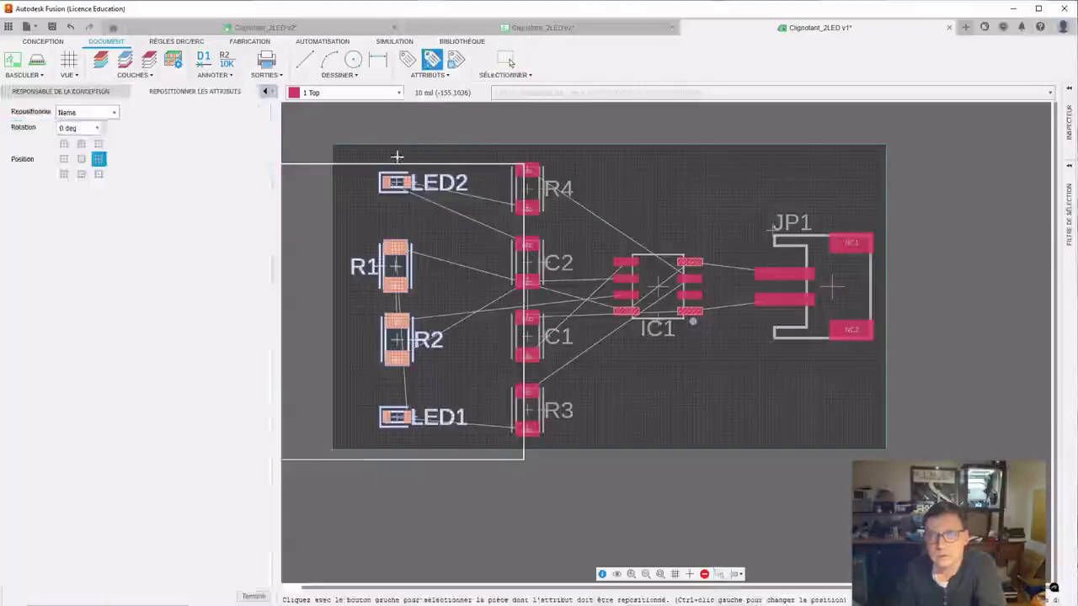
click(98, 159)
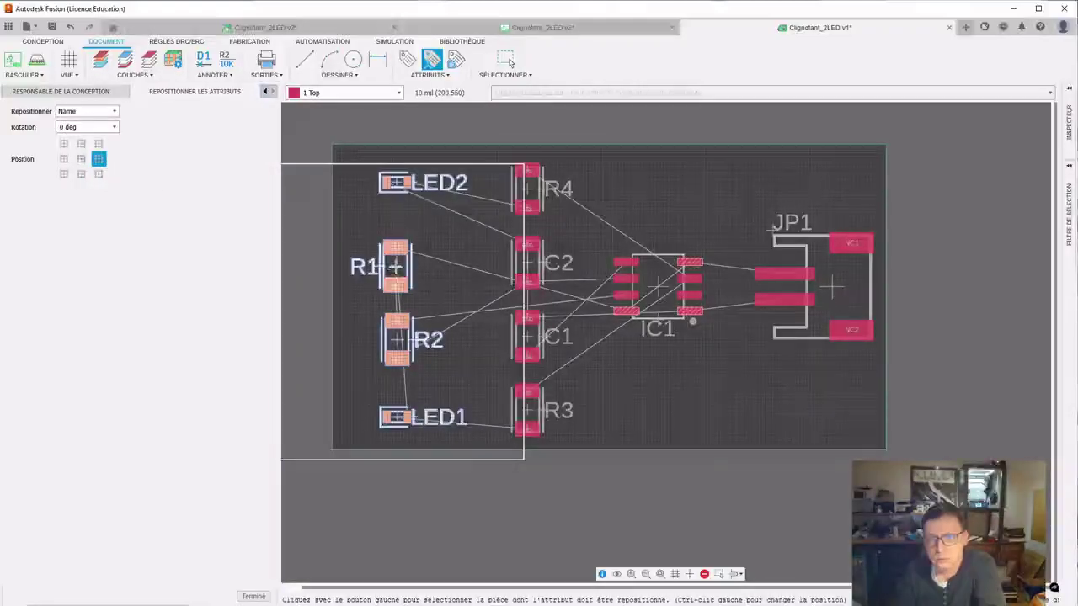
click(394, 267)
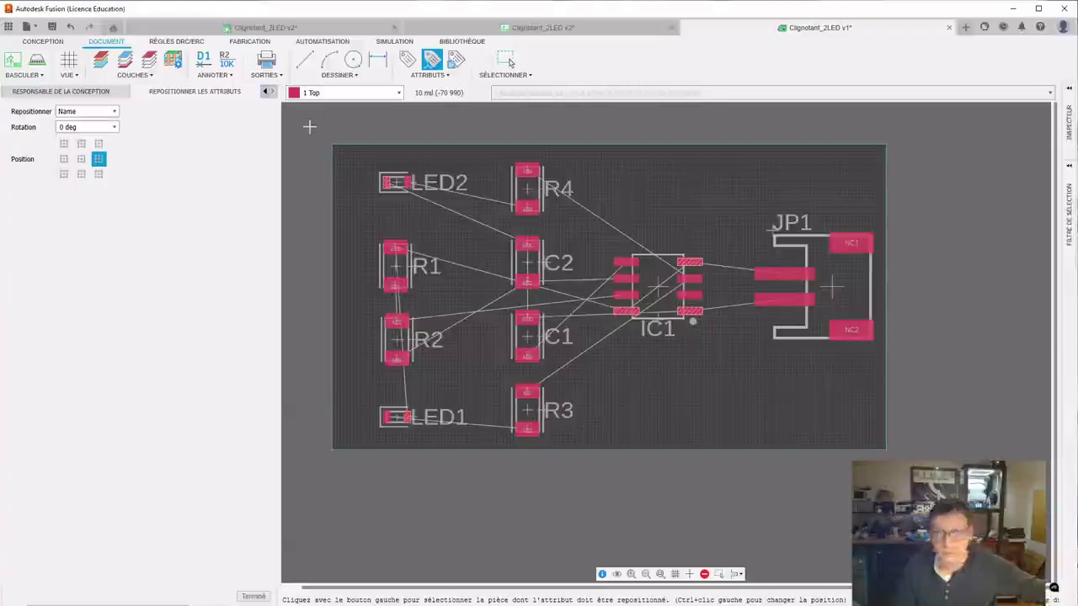
key(Escape)
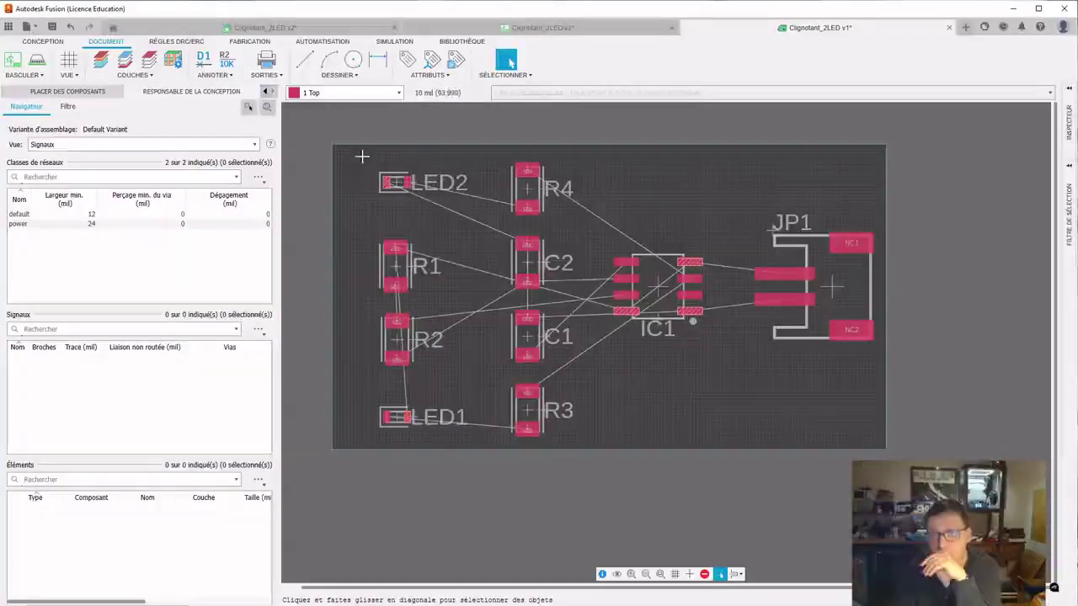
Step: Distribute LED2, R1, R2 and LED1 vertically with the Align command
drag(368, 155, 476, 477)
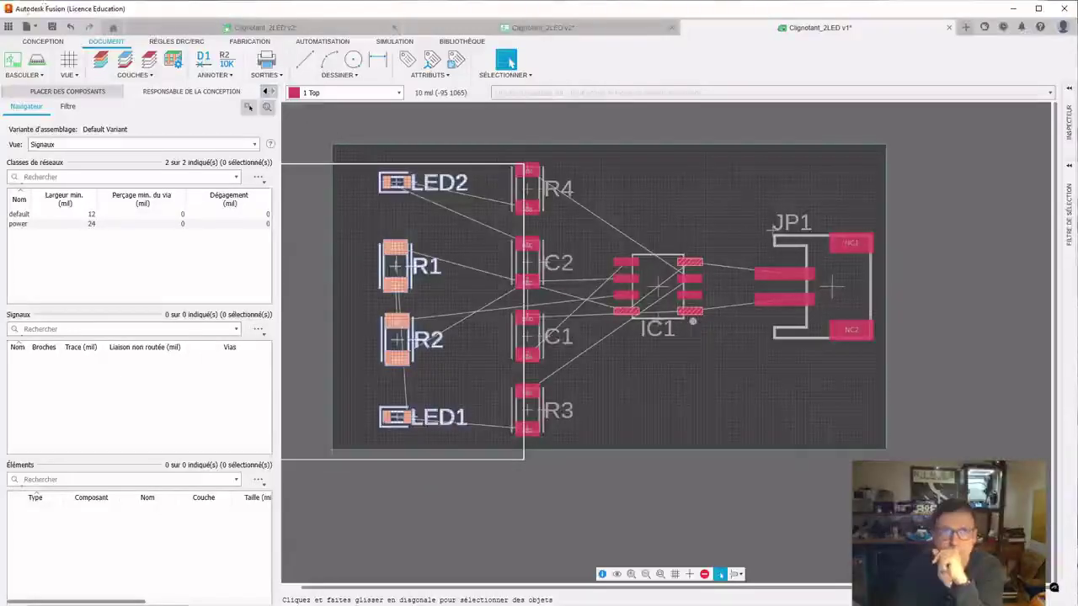
click(42, 41)
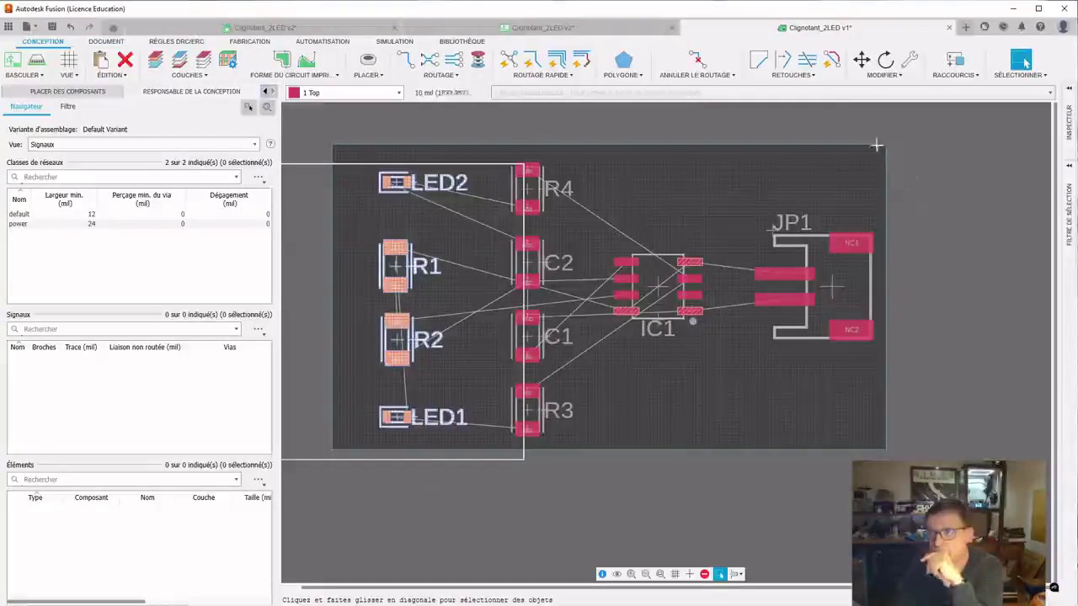
click(895, 75)
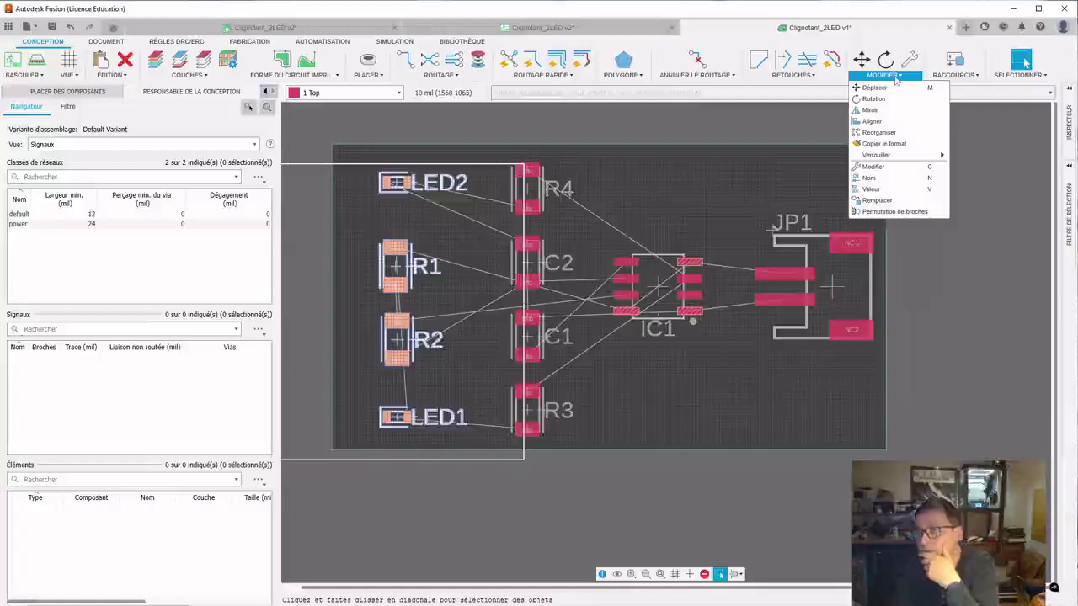
click(873, 122)
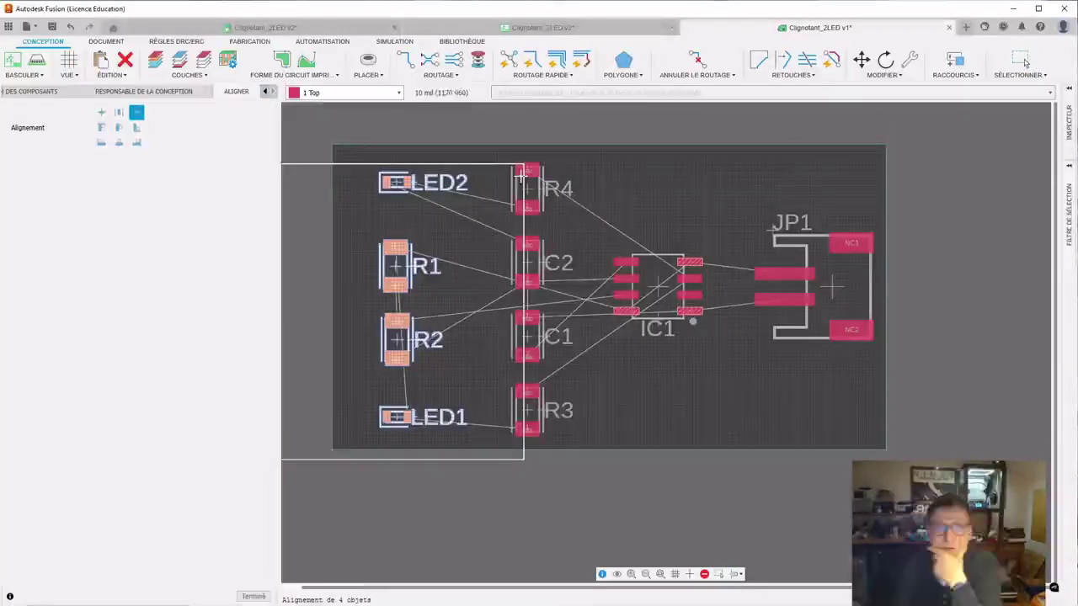
click(137, 113)
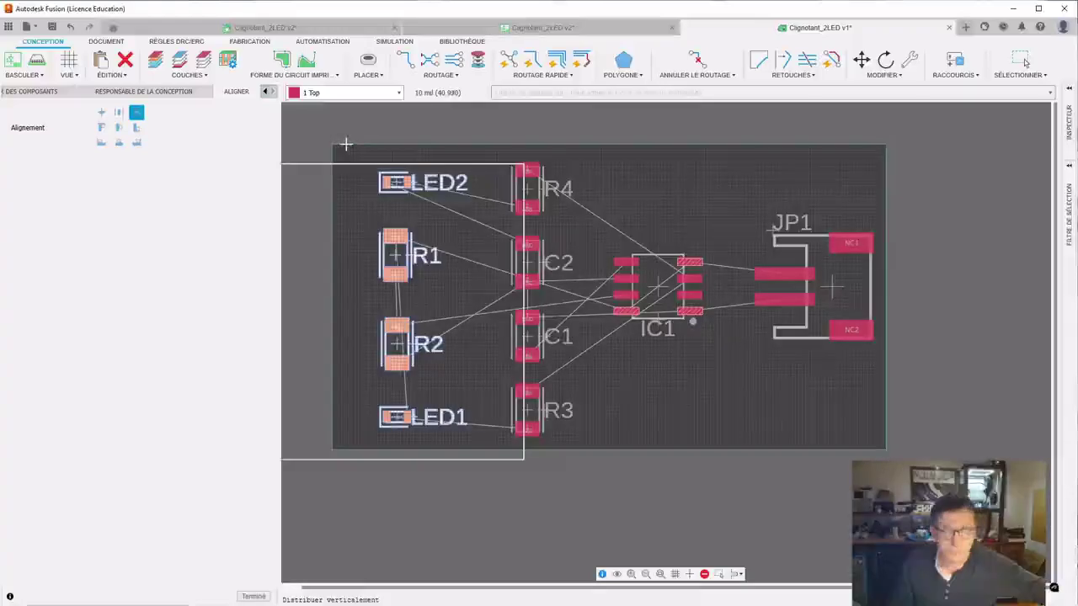
key(Escape)
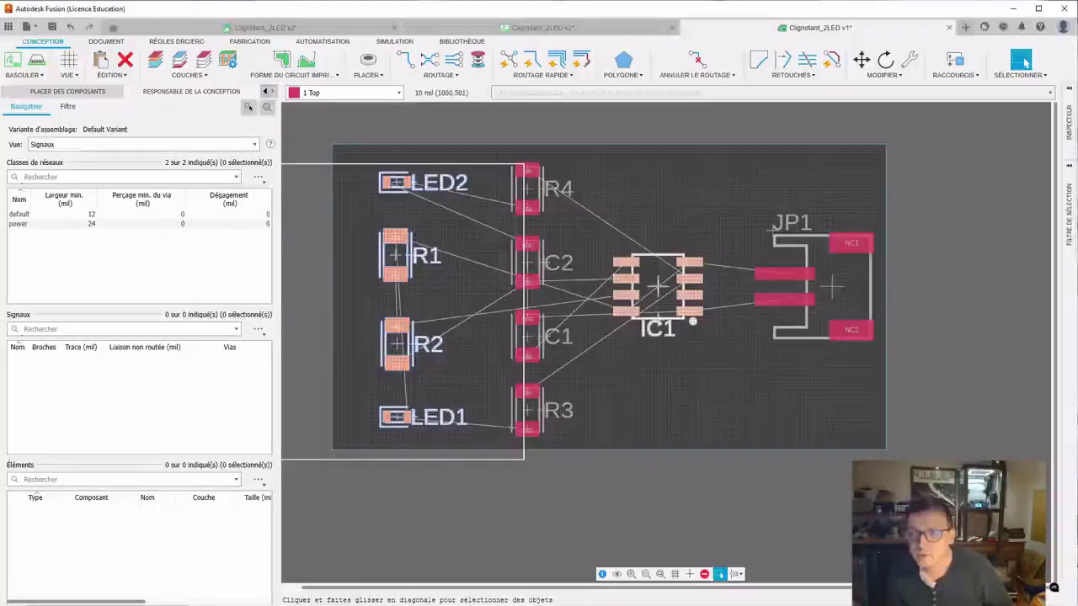
Step: Change the package of IC1 to the 8-pin DIP variant LM555NR-PDIP-T8
right_click(660, 288)
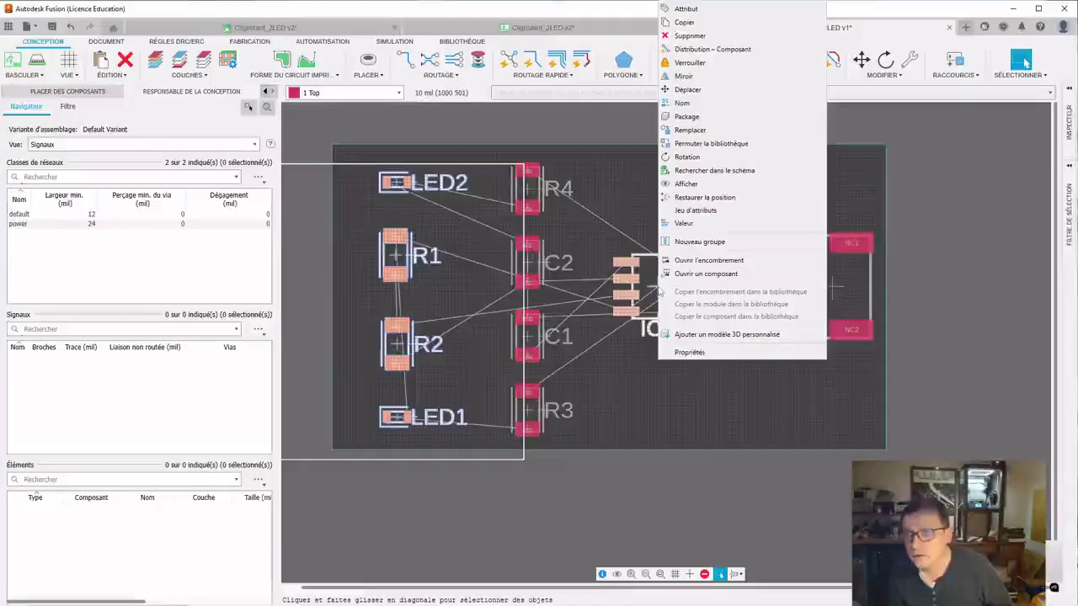
click(686, 116)
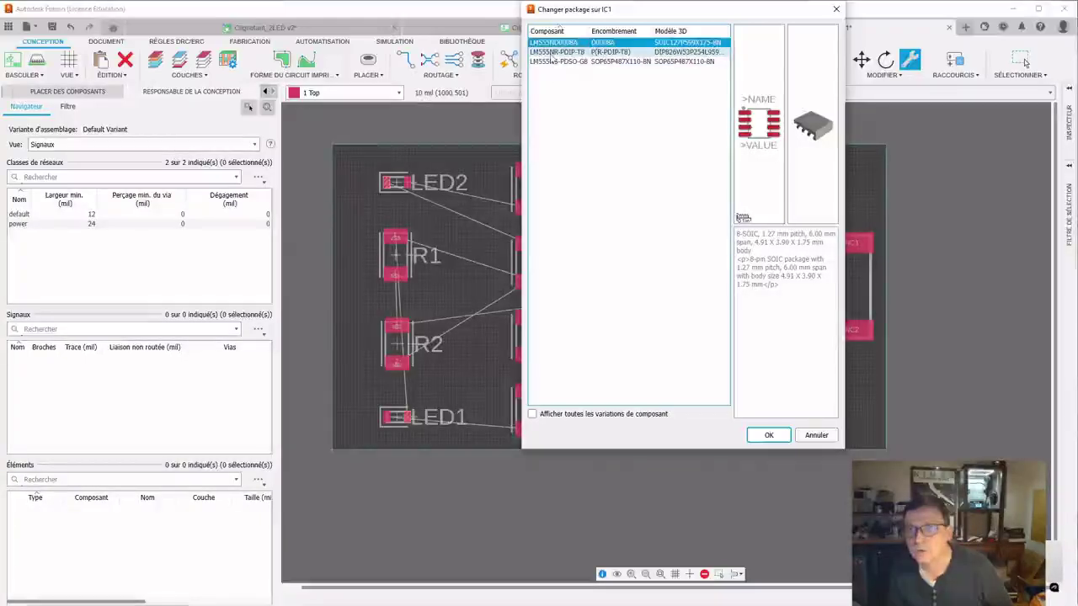
click(556, 52)
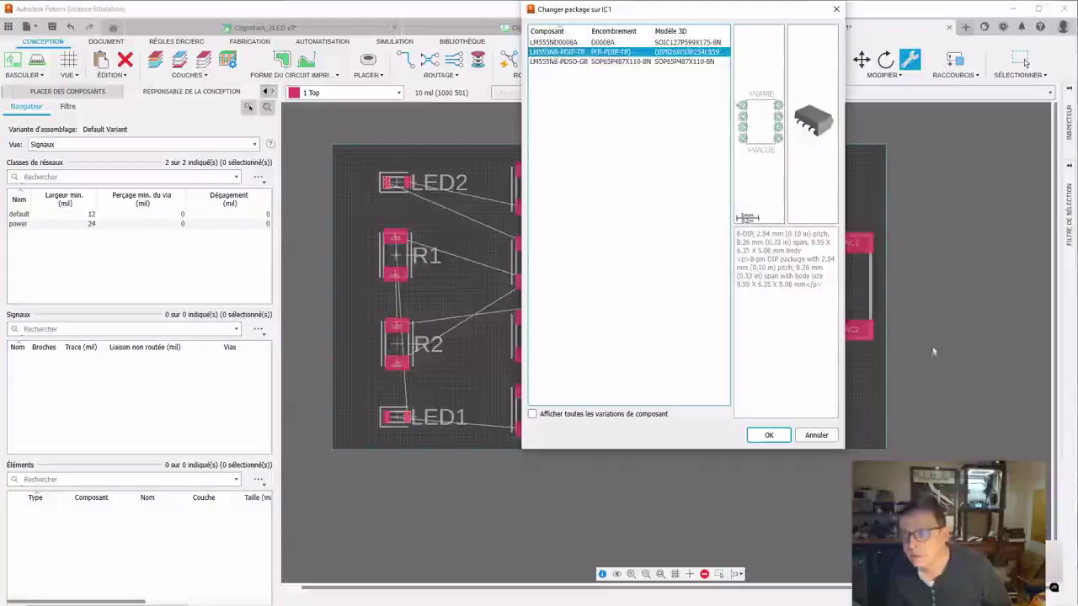
click(769, 435)
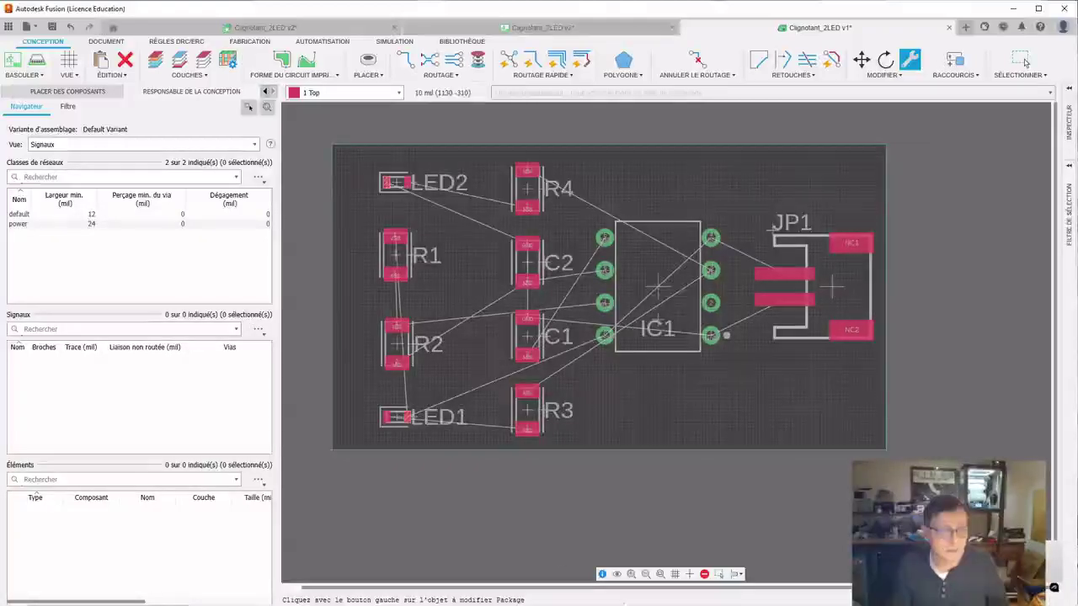
Step: Manually route a 24 mil trace on the Top layer from LED2 to the upper pad of R4
mouse_move(506, 604)
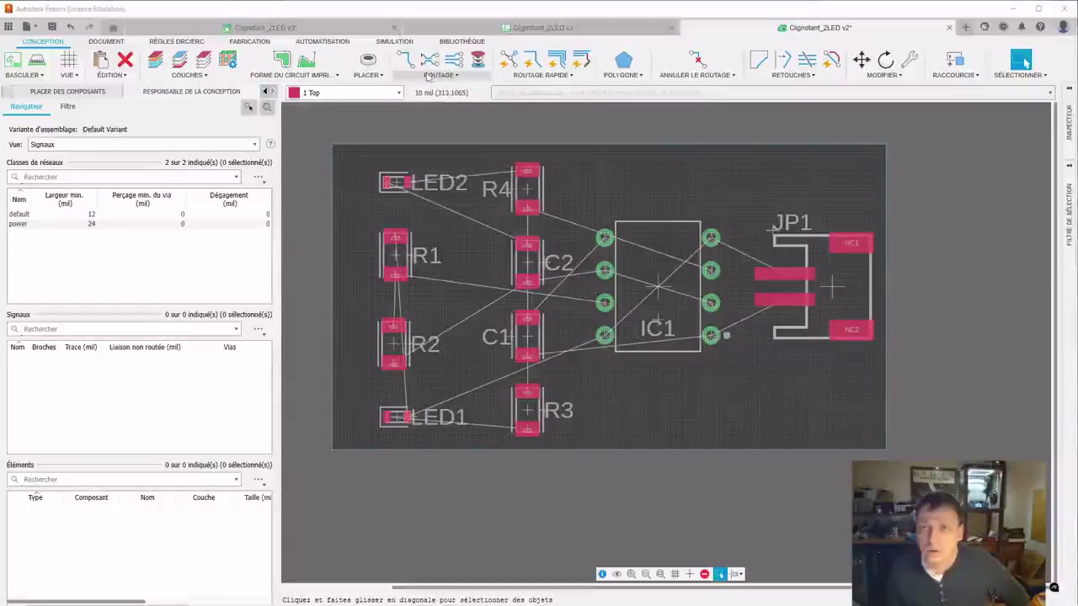
click(405, 59)
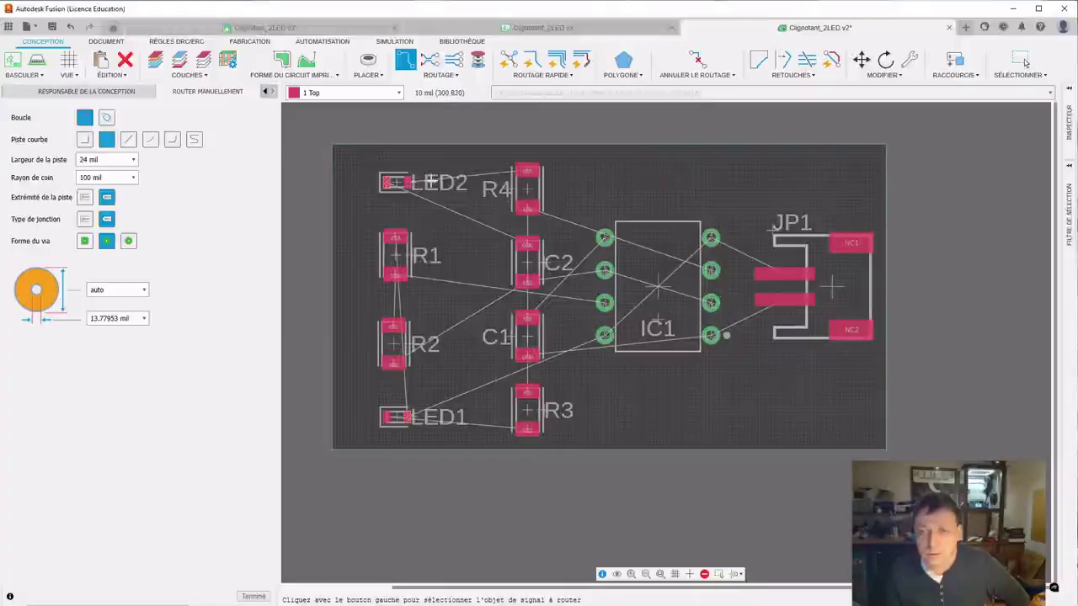
click(430, 179)
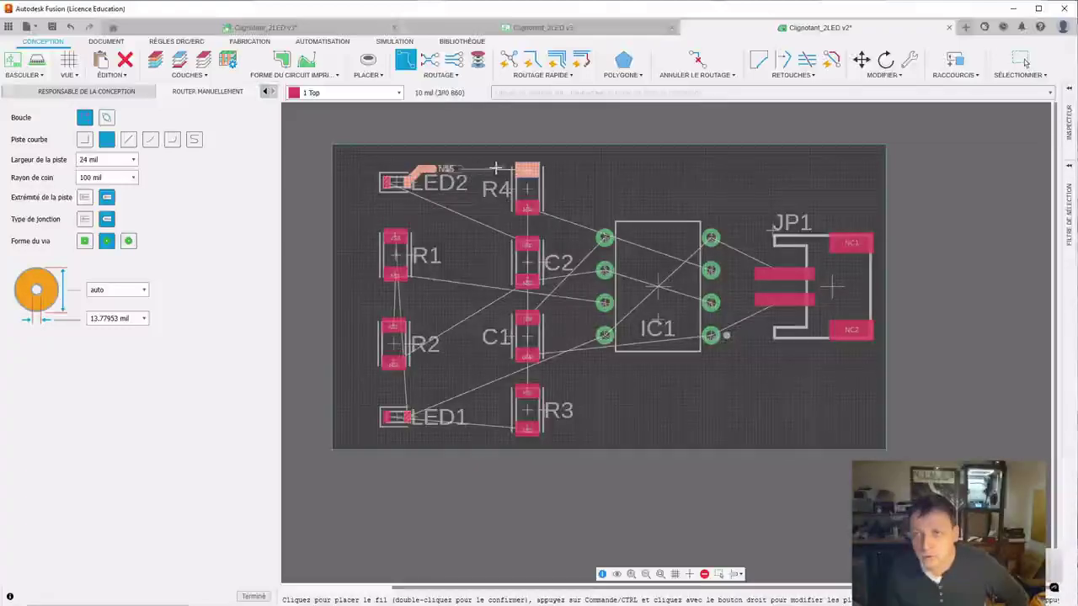
click(527, 170)
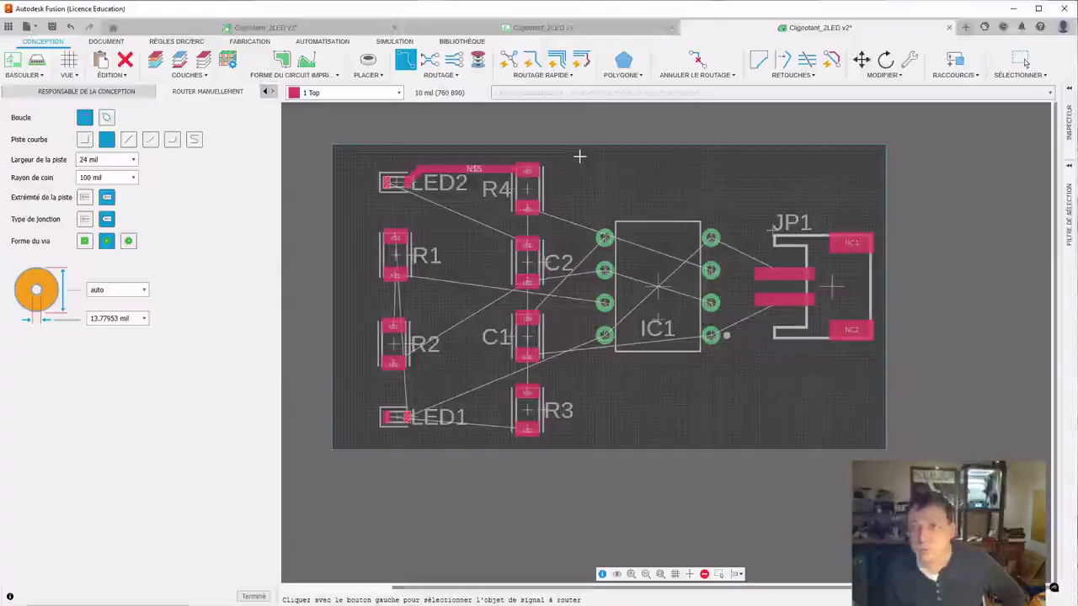
Step: Quick-route the airwires from LED2 to C2 and from R4 to IC1 with 24 mil traces
click(538, 74)
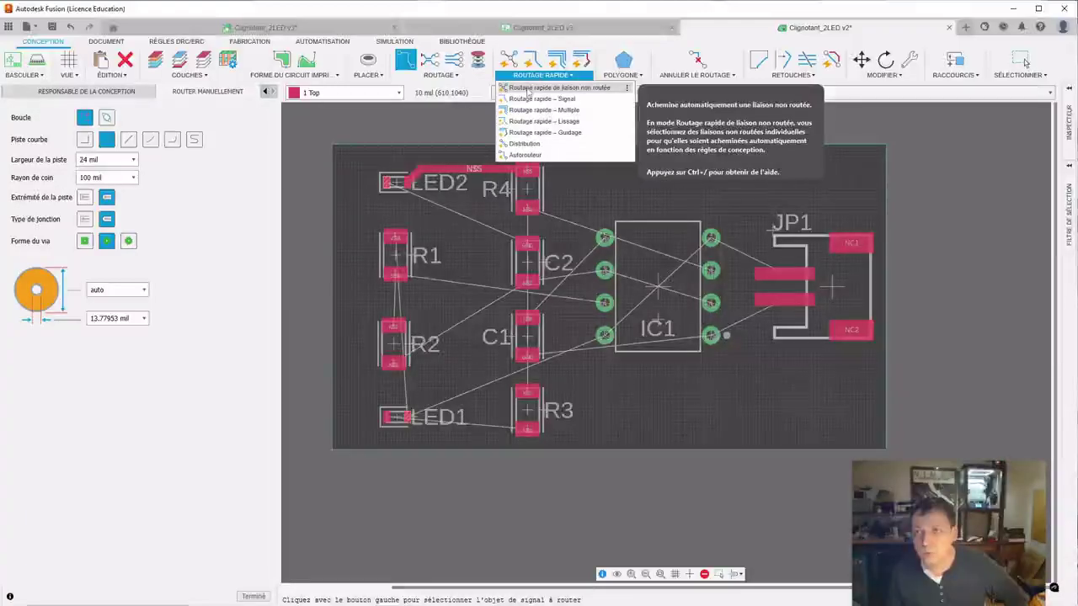
click(527, 89)
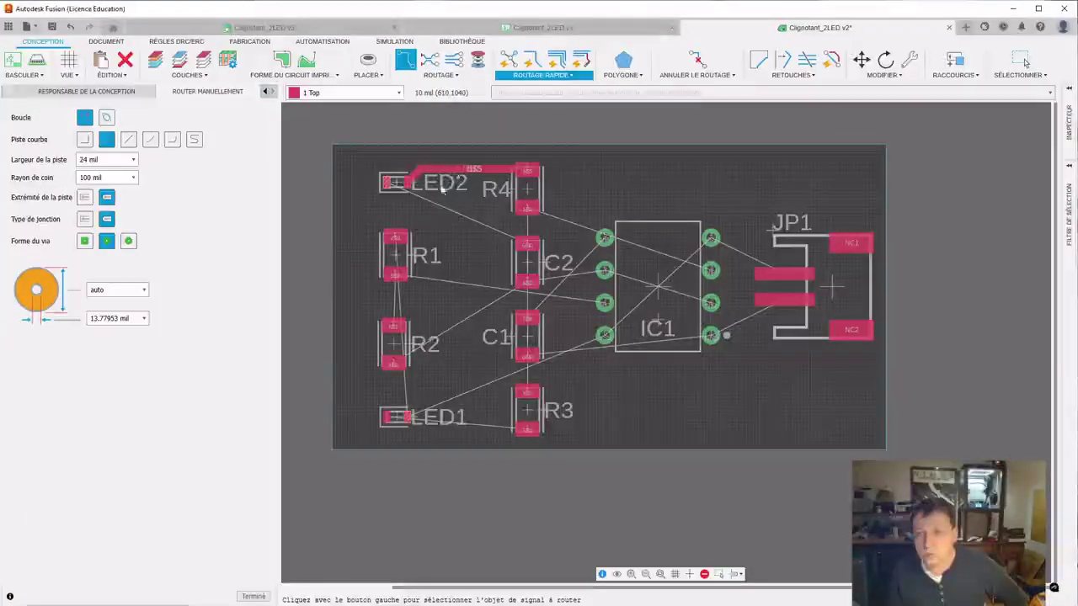
click(421, 198)
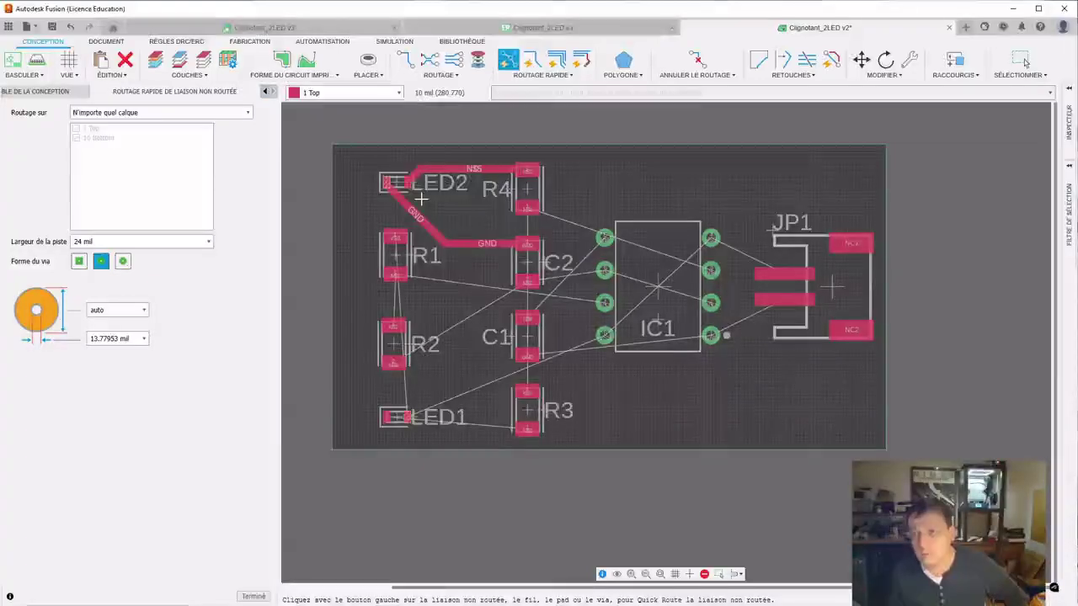
click(560, 218)
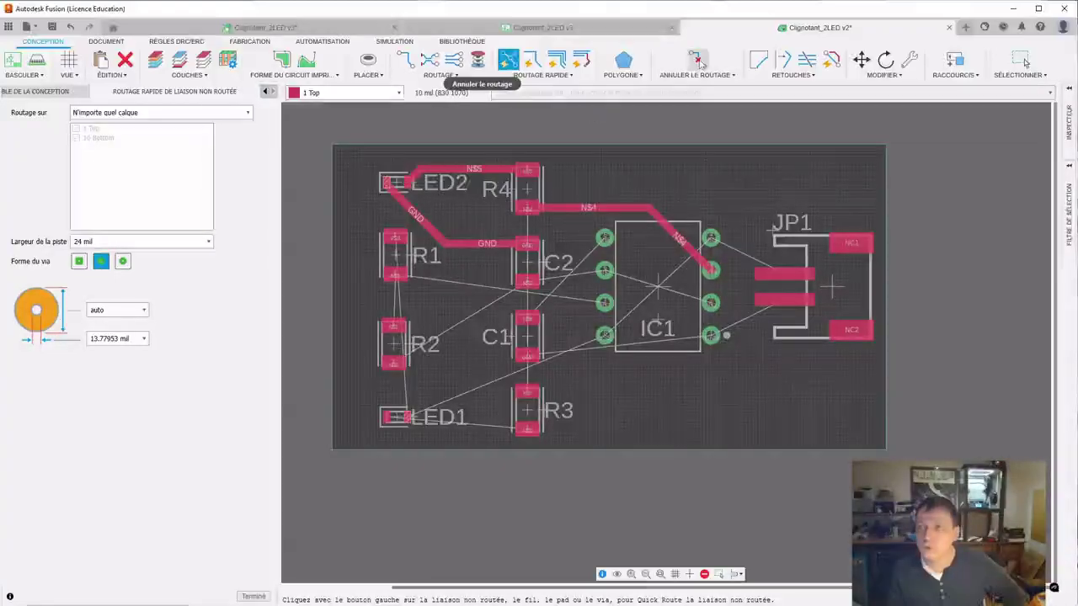
Step: Unroute both segments of the GND trace between LED2 and C2, using the object option
click(699, 61)
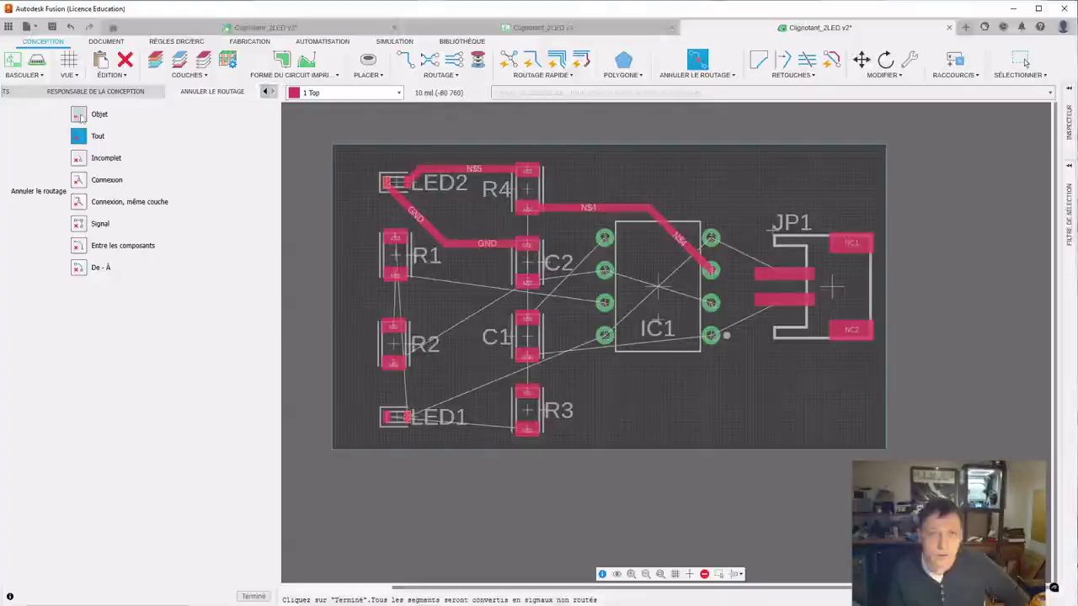
click(78, 115)
click(462, 244)
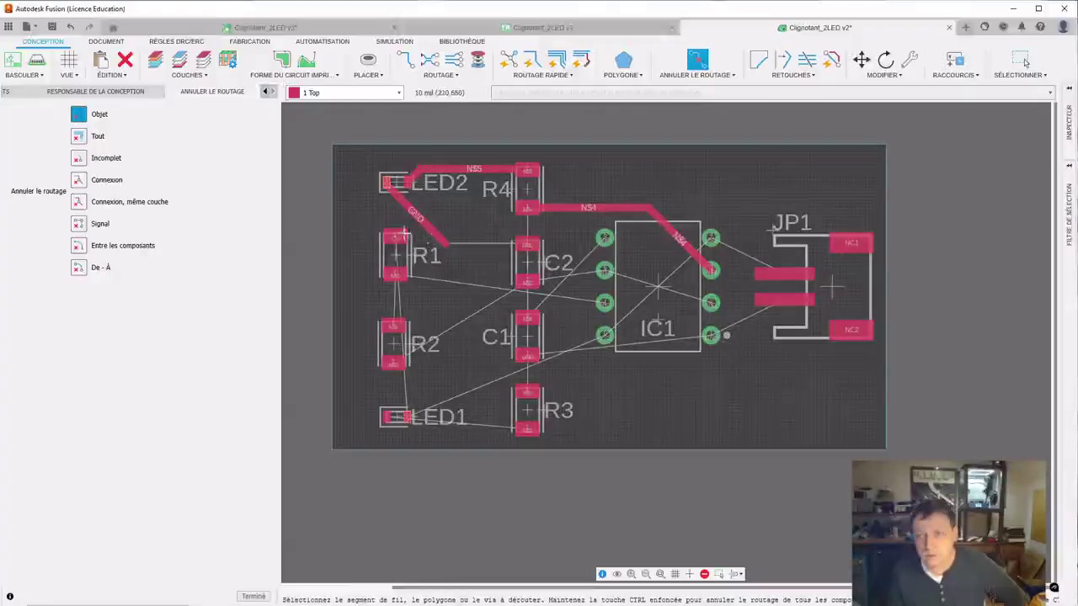
click(423, 224)
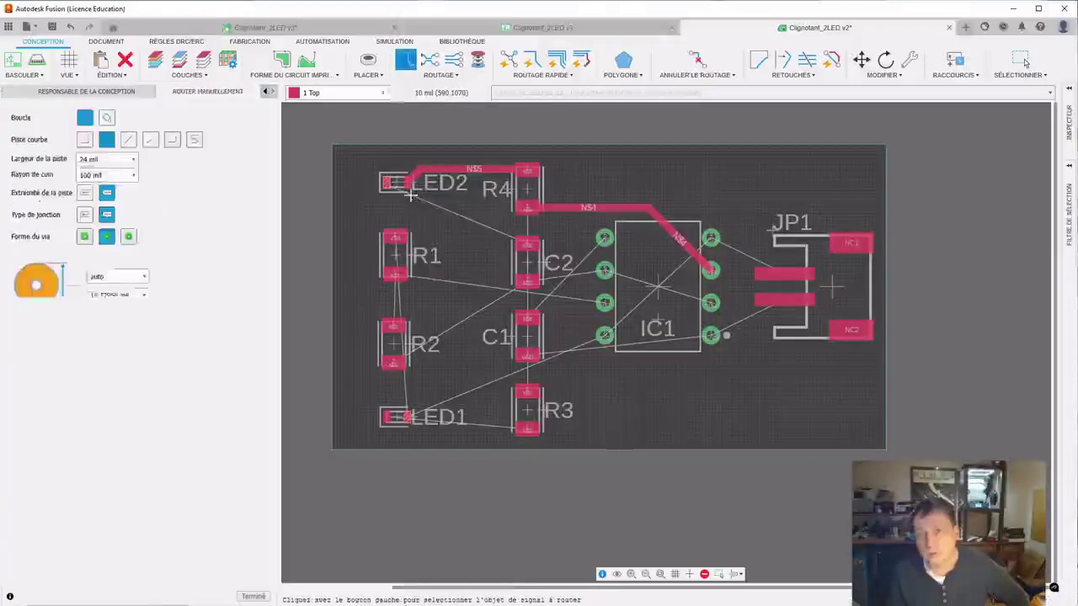
Step: Manually route a winding 24 mil GND trace on the Top layer from LED2 to the upper pad of C2
click(419, 201)
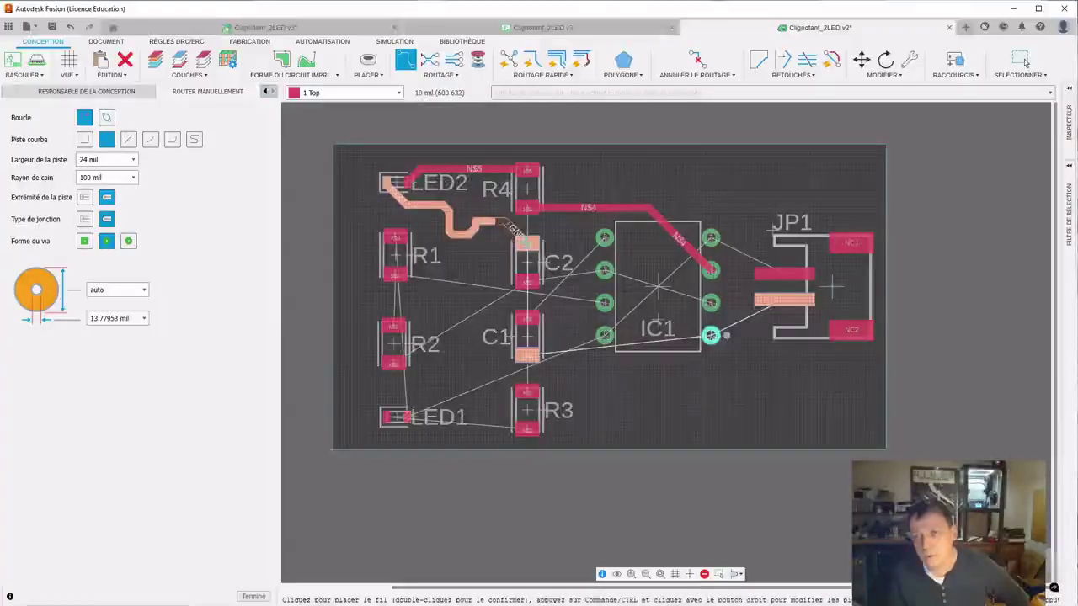
click(522, 240)
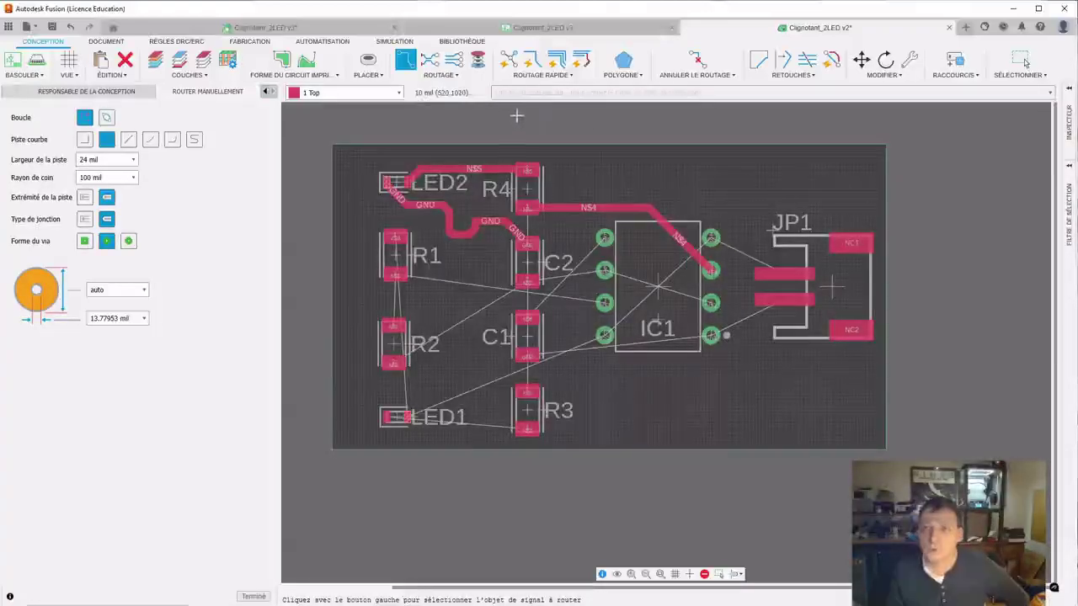
Step: Smooth the winding GND trace between LED2 and C2 with the quick-route smoothing command
click(543, 75)
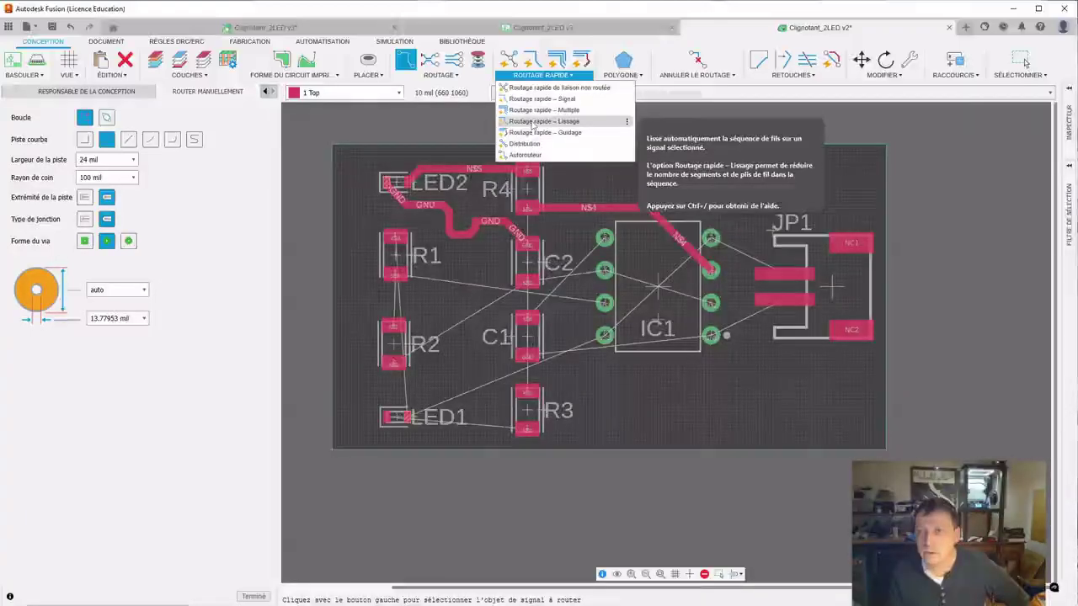
click(530, 121)
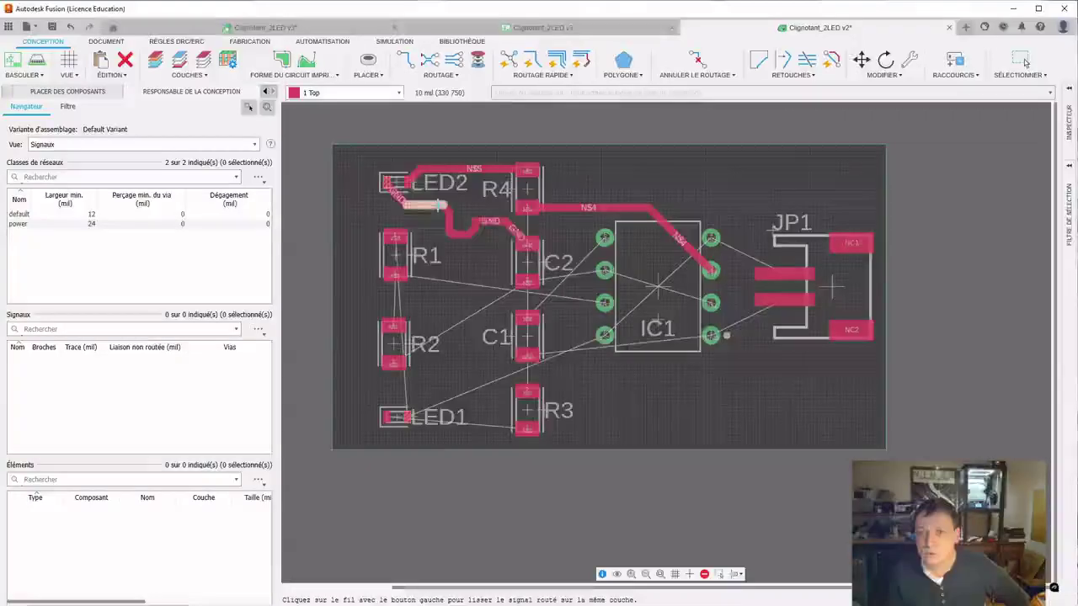
click(437, 205)
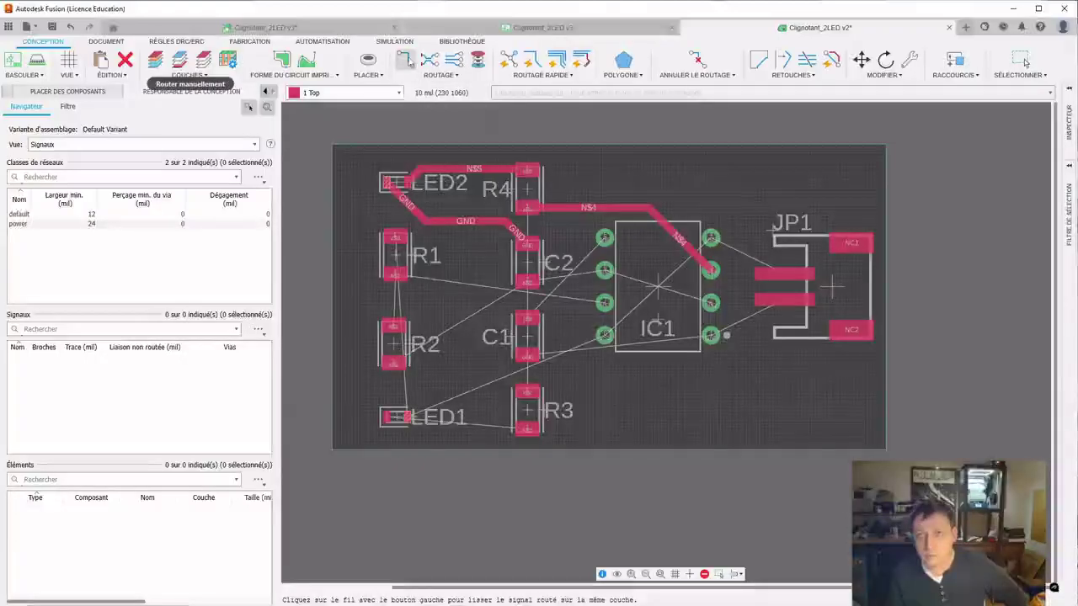
Step: Manually route a 24 mil GND trace from IC1's lower-right pad on the Bottom layer, through a via, to C1's lower pad on the Top layer
click(405, 59)
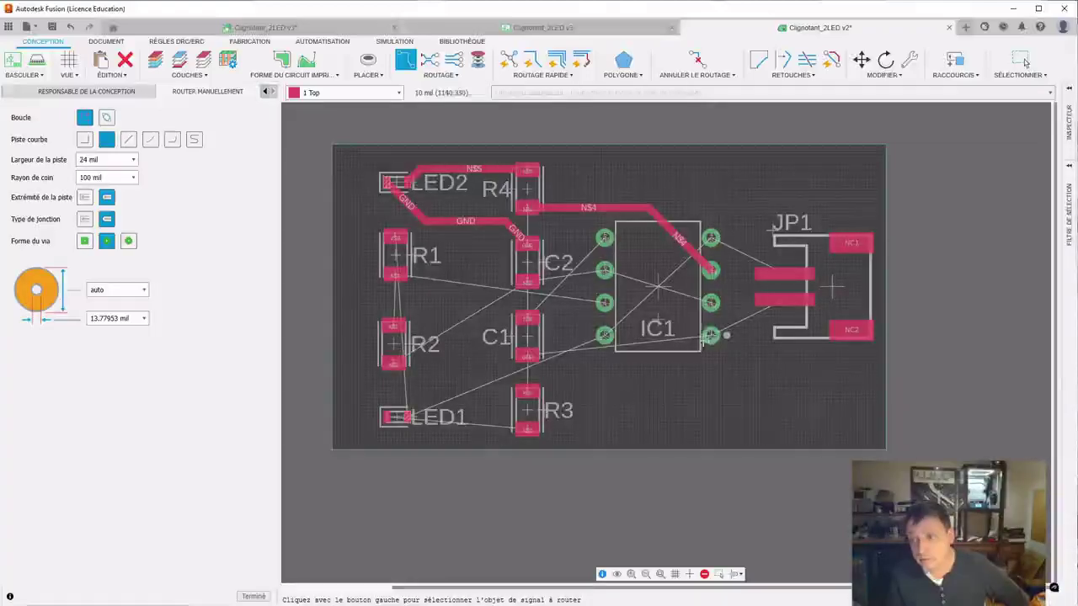
click(398, 92)
click(357, 118)
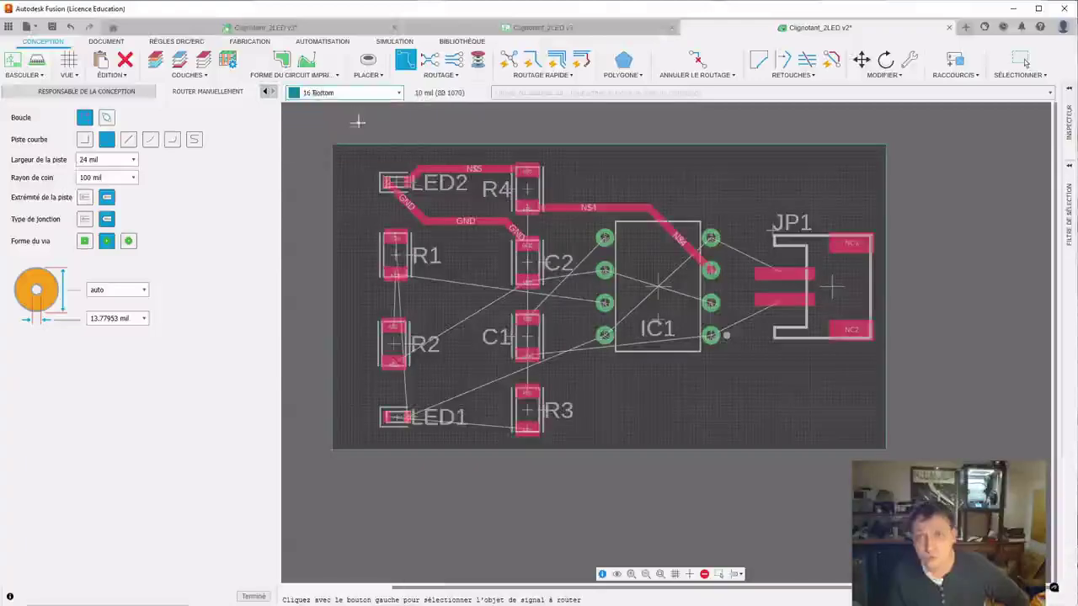
click(704, 336)
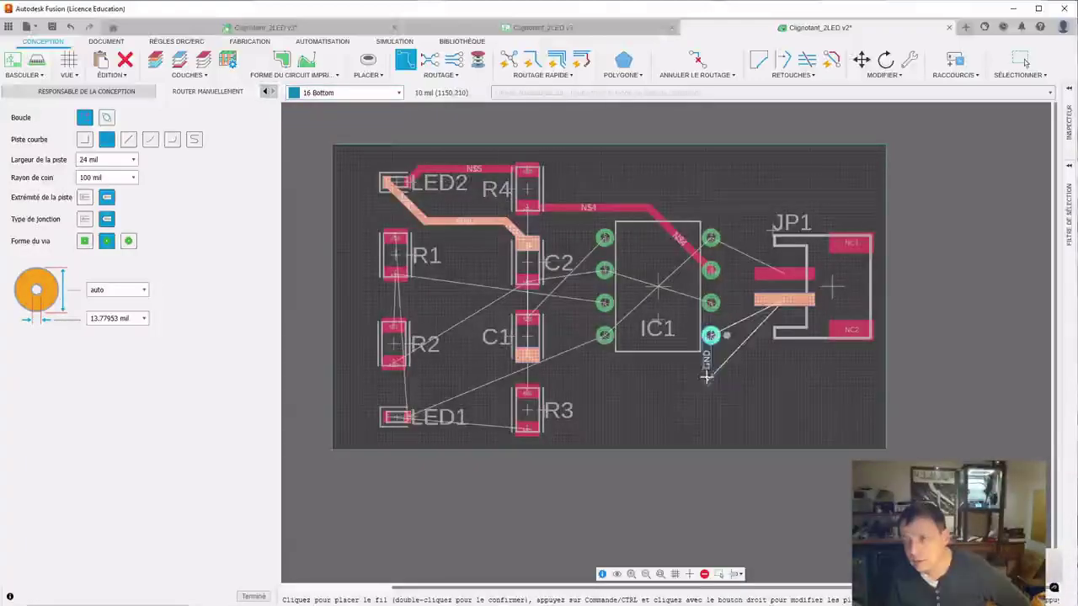
click(681, 363)
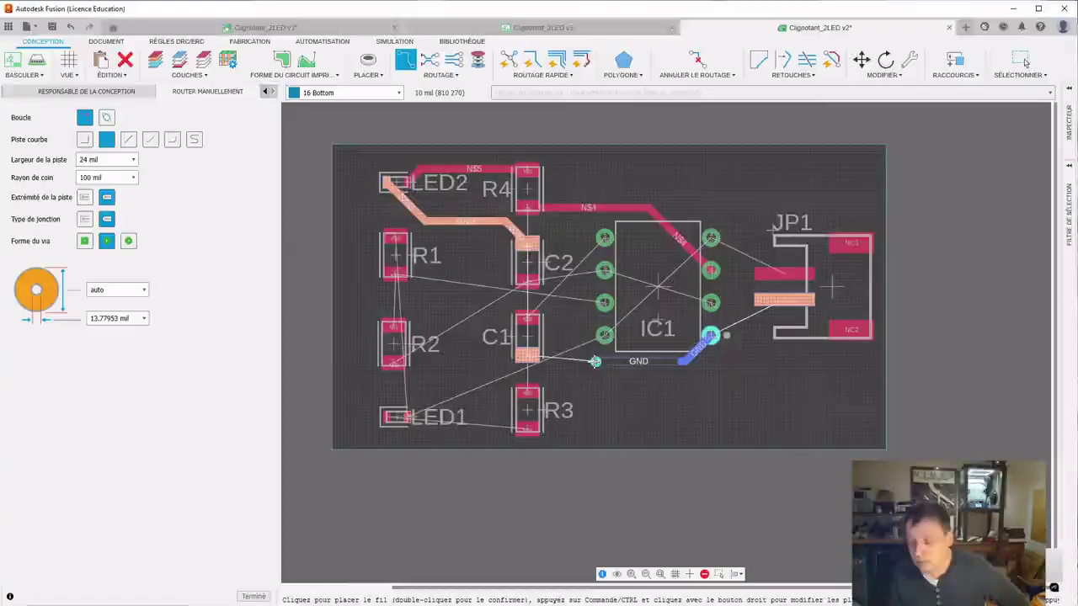
click(595, 361)
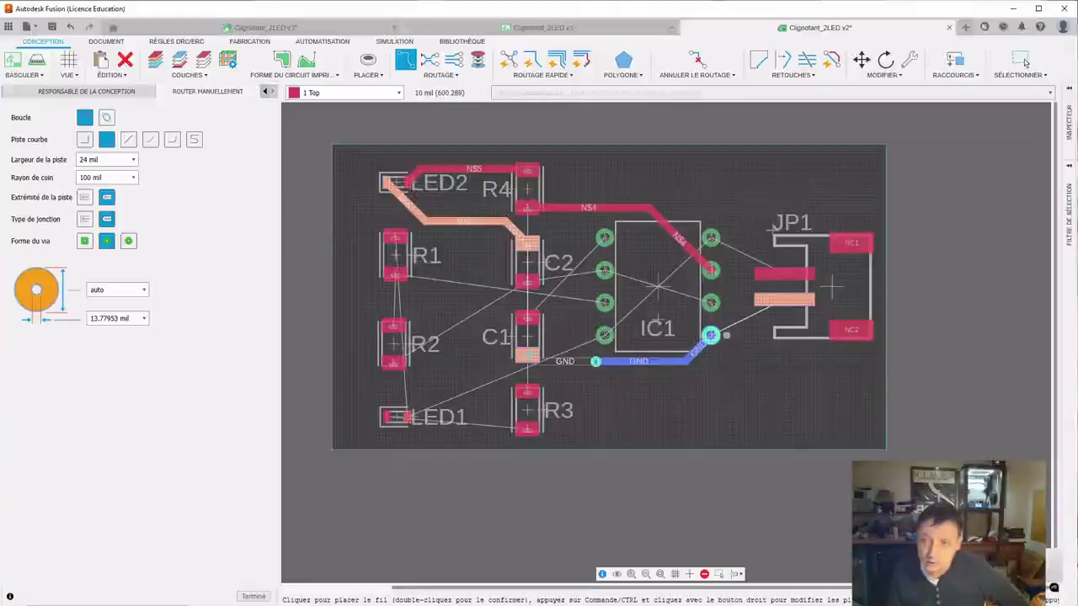
click(527, 355)
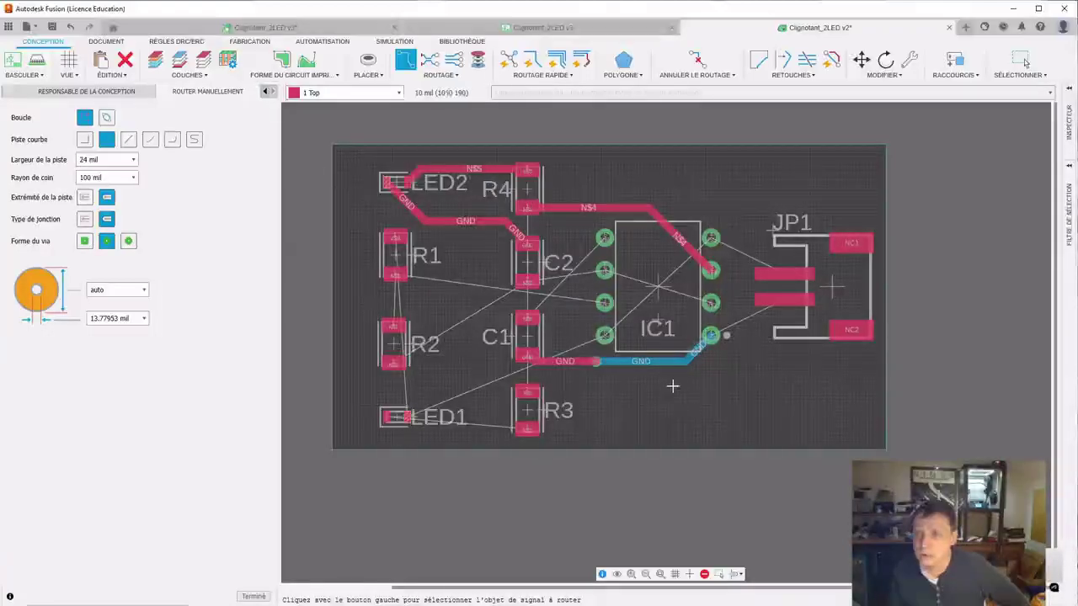
Step: Unroute all traces on the board at once
click(695, 75)
click(692, 88)
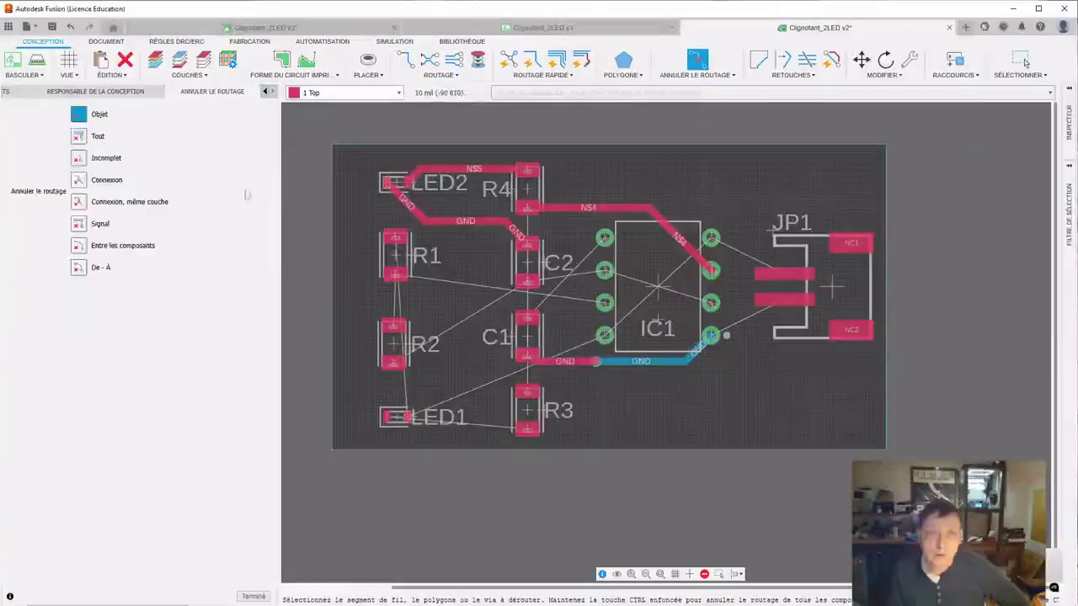
click(78, 136)
click(253, 596)
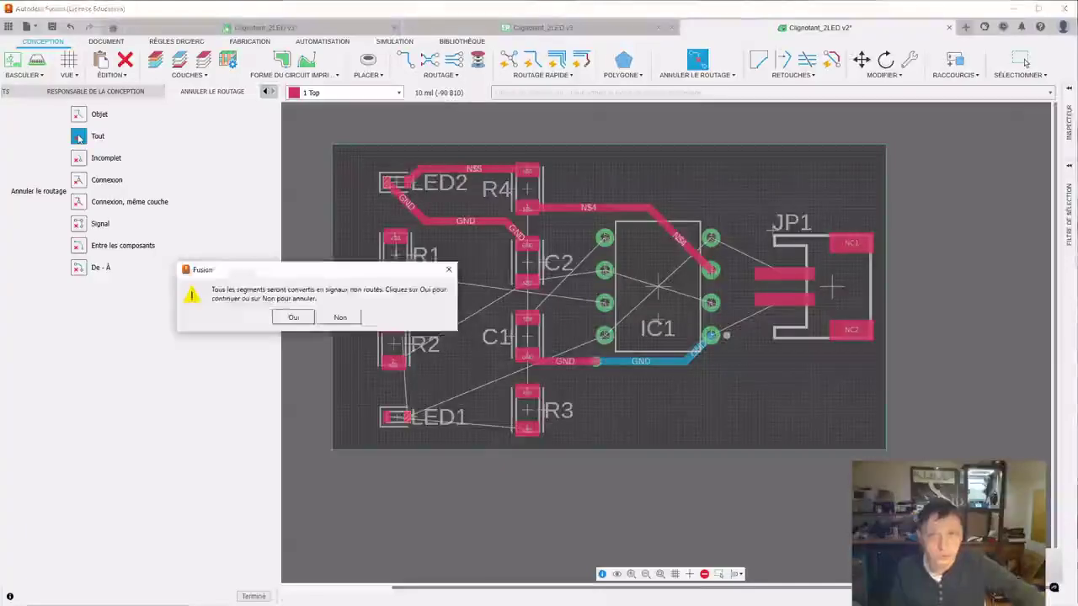
click(293, 317)
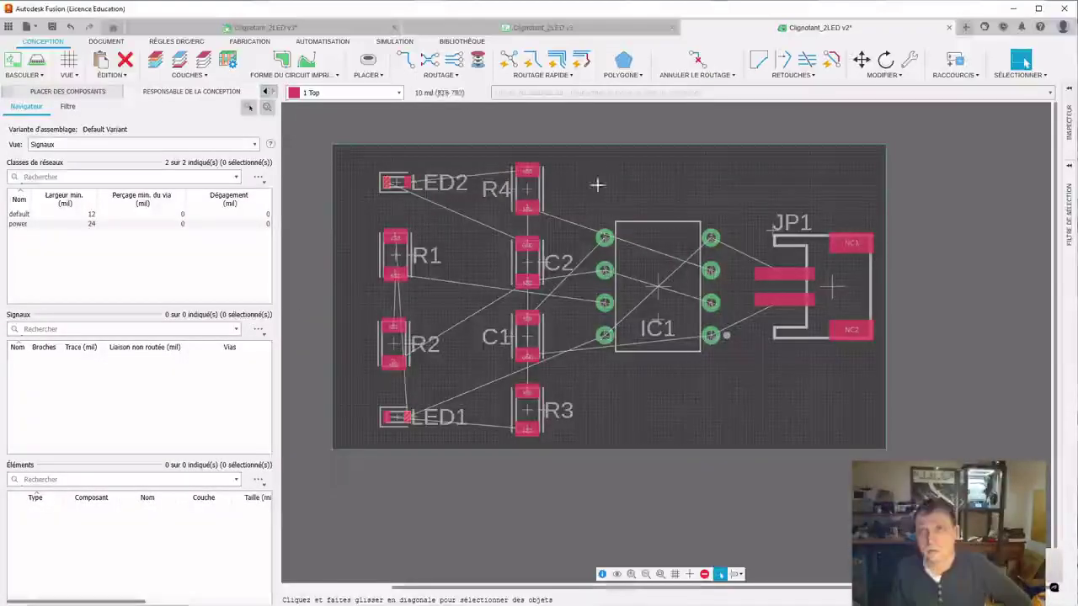
Step: Autoroute the whole board on the Top and Bottom layers with High effort, and finish the job with the TopRouter variant
click(570, 77)
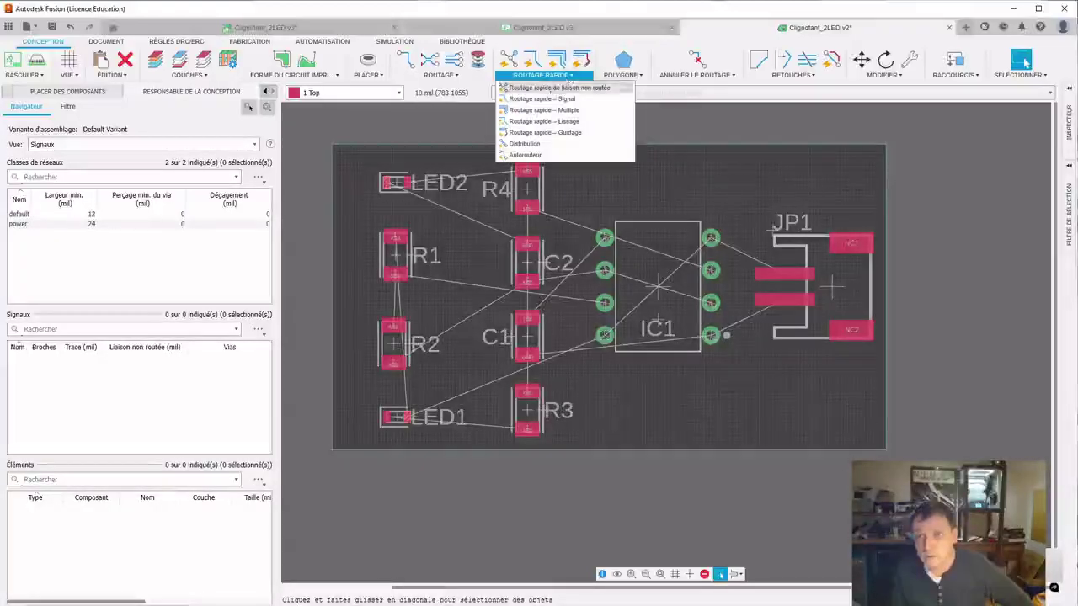
click(527, 155)
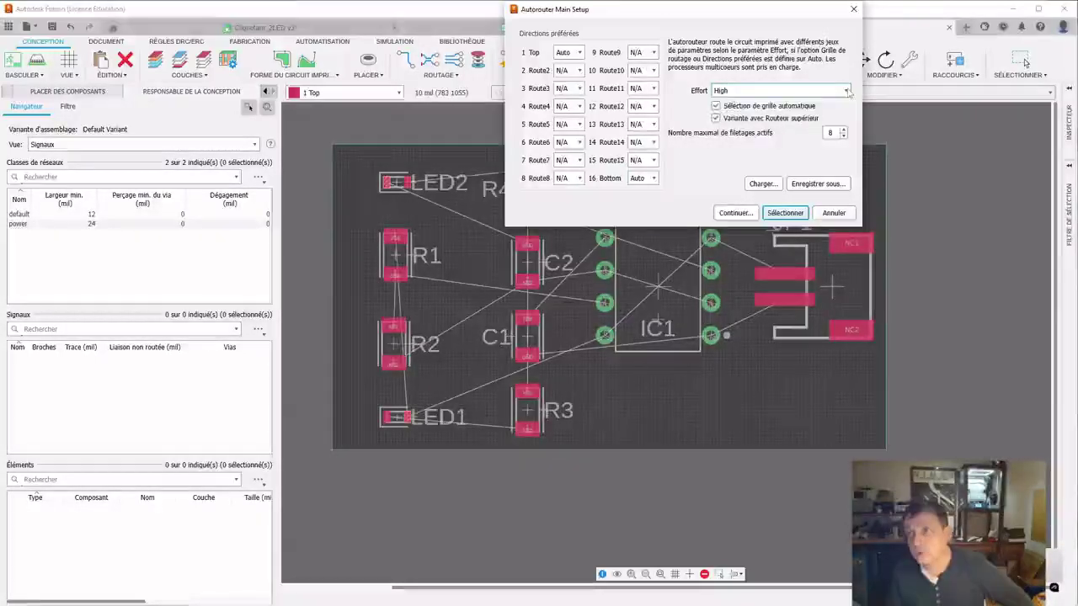
click(847, 91)
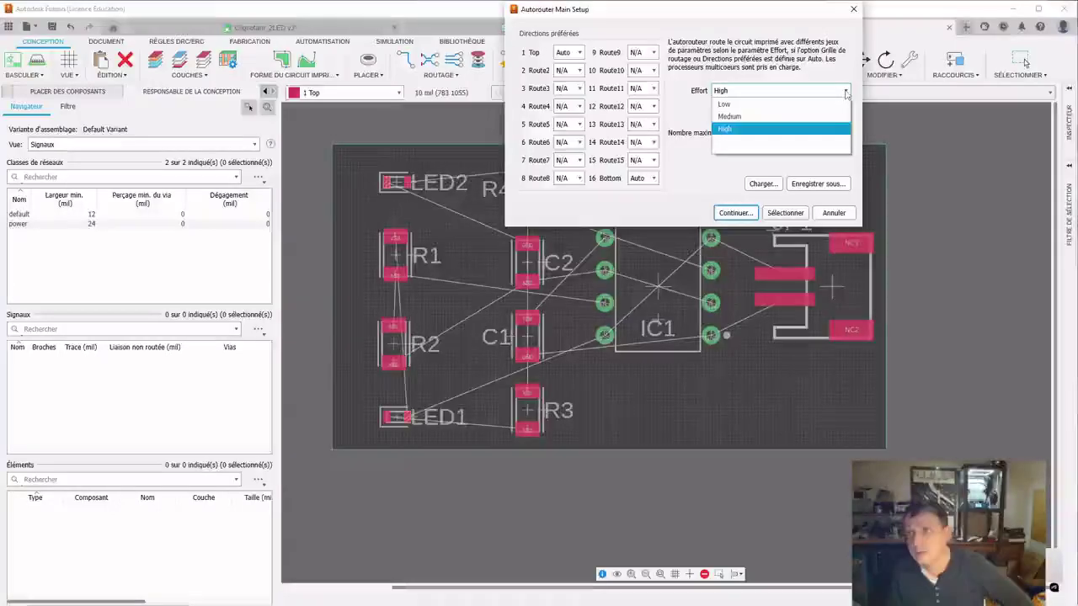
click(847, 92)
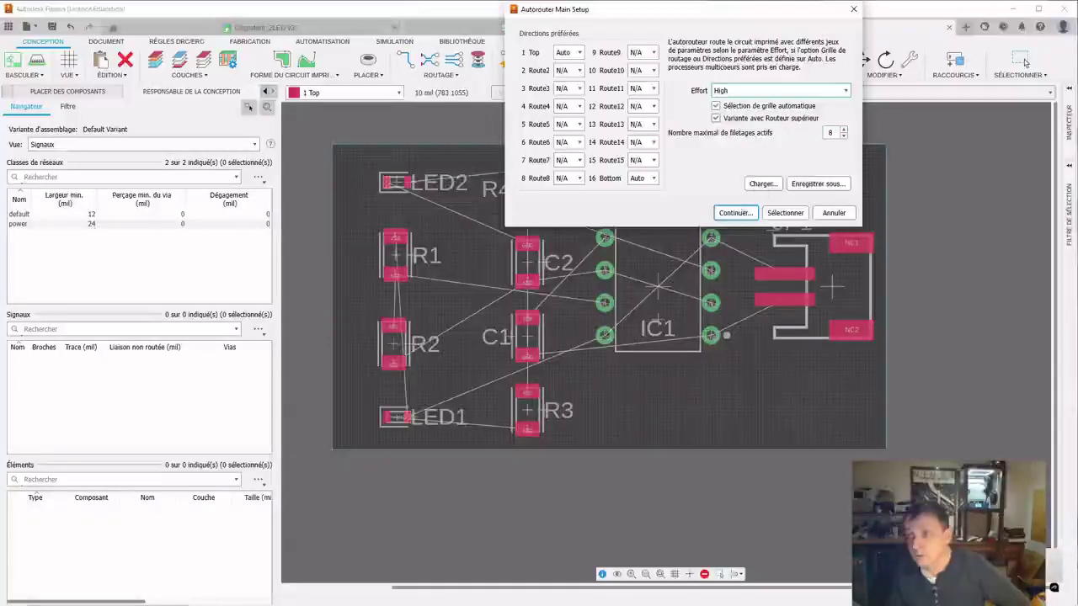
click(734, 213)
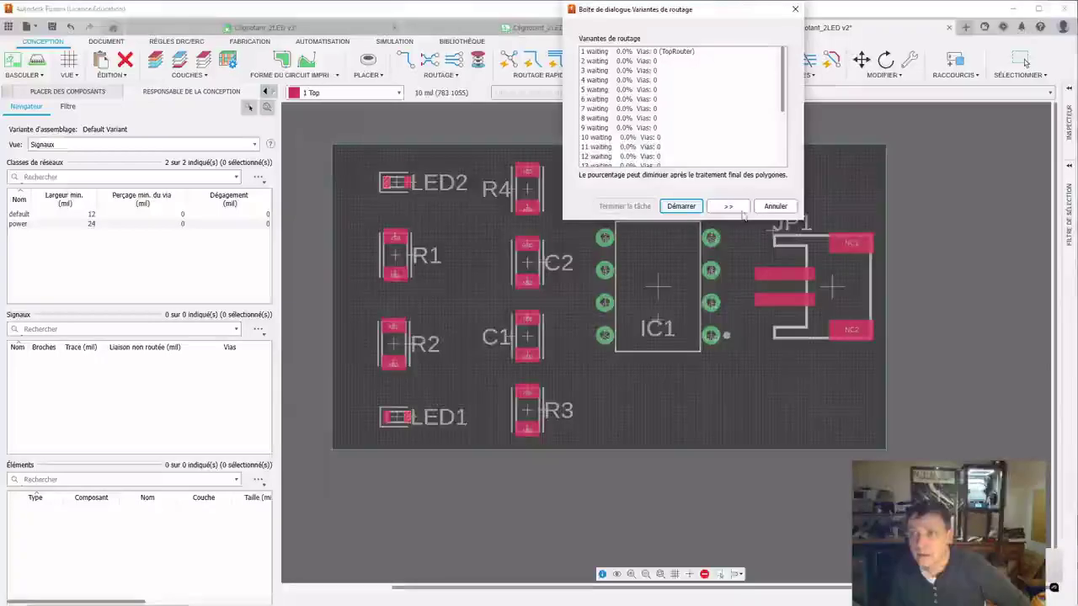
click(681, 206)
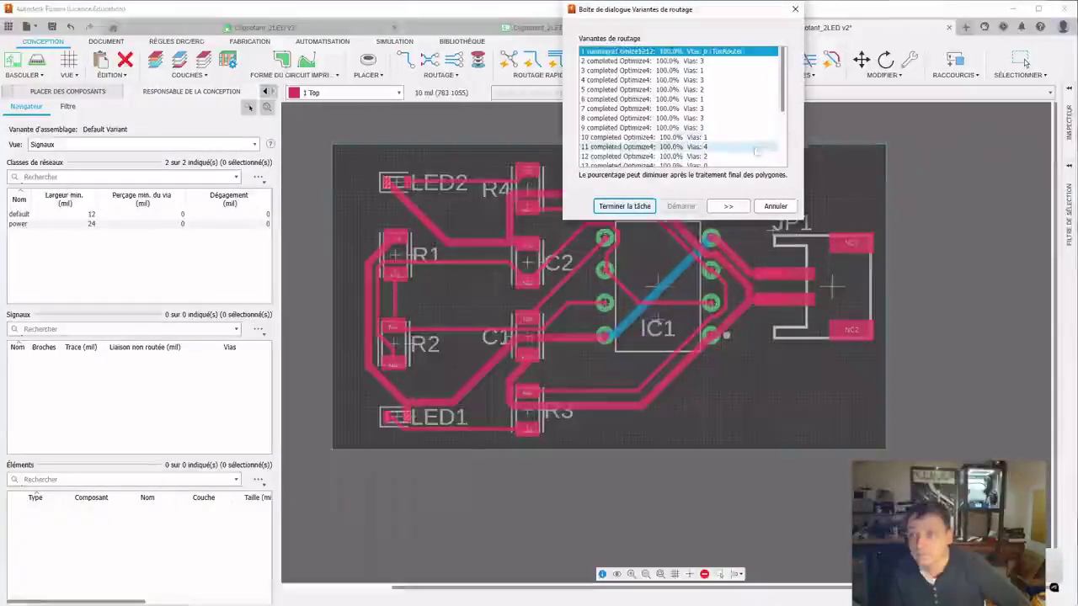
click(632, 207)
click(1022, 62)
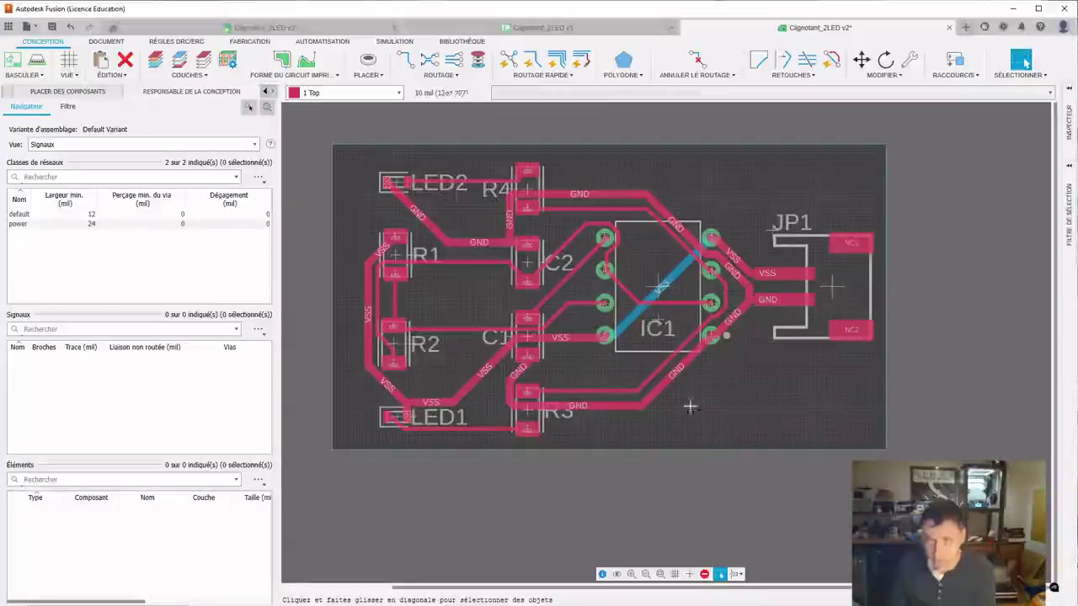
Step: Transfer the routed board to a 3D PCB using the recommended preset, including solder masks, polygons, traces and vias
click(38, 65)
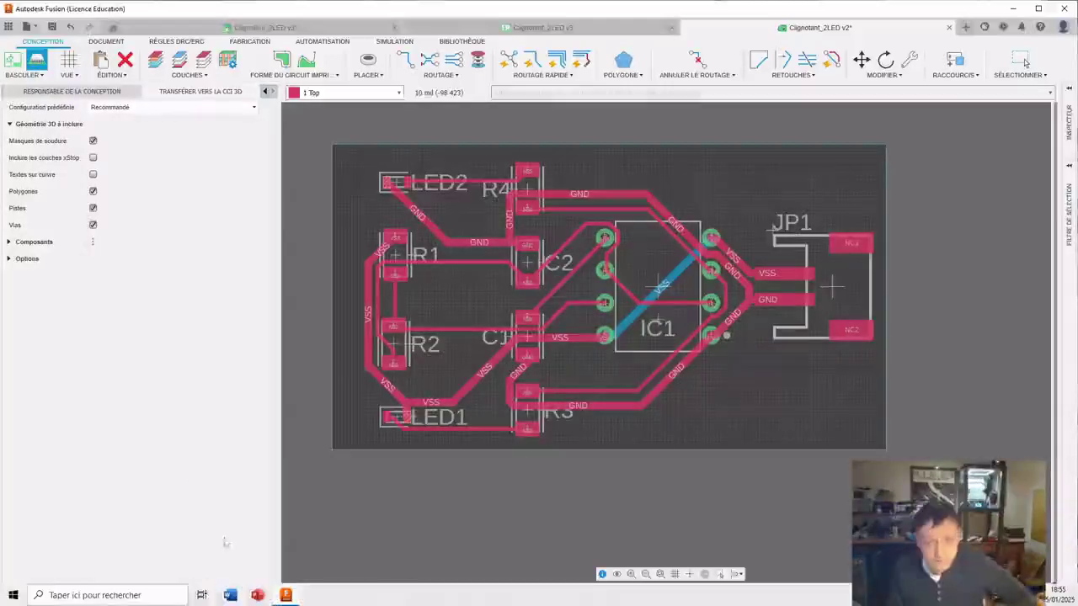
click(213, 596)
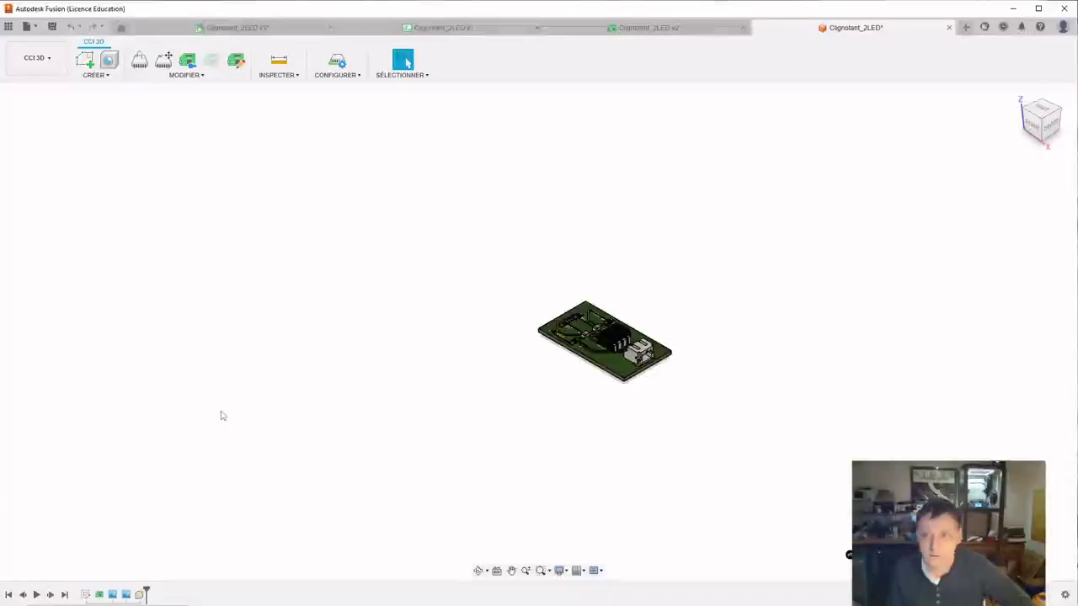
Step: Inspect the 3D board's components and traces up close, both at an angle and from above
scroll(517, 325, down, 1)
scroll(517, 325, up, 5)
scroll(517, 325, up, 1)
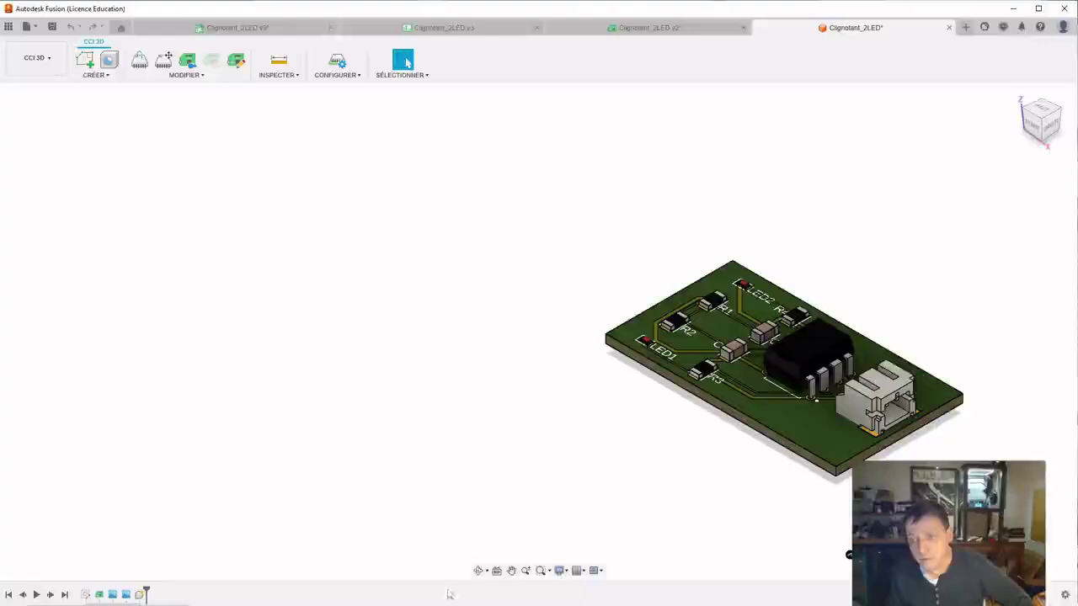
click(480, 570)
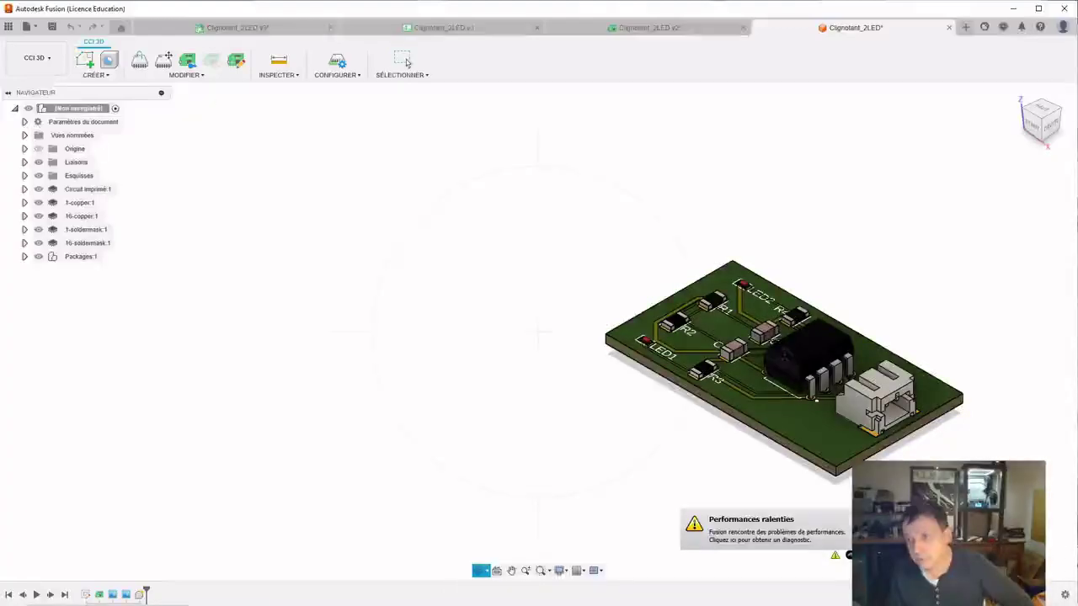
click(783, 353)
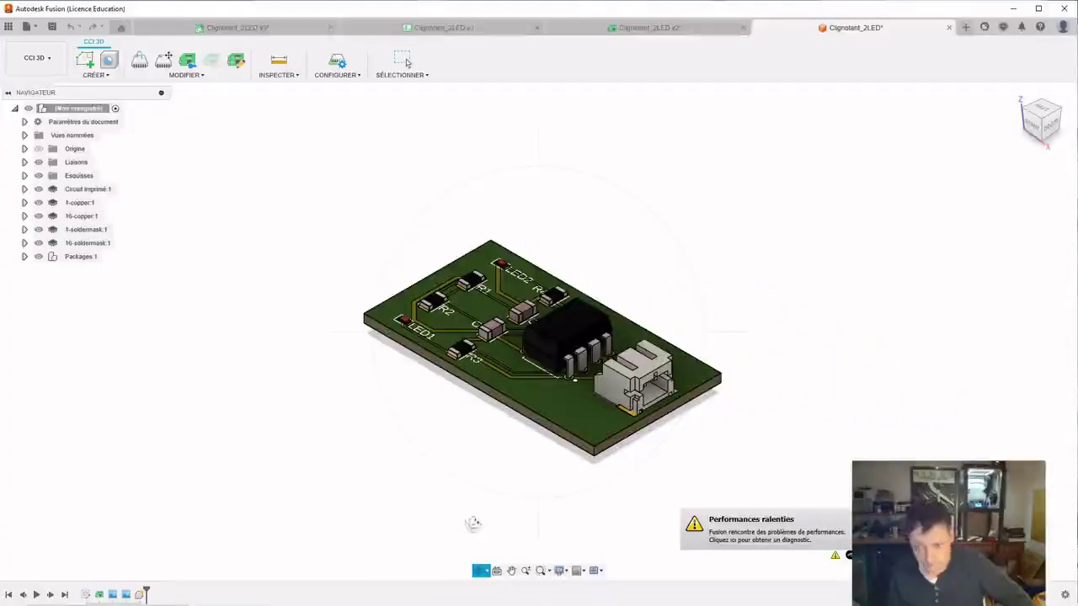
click(453, 455)
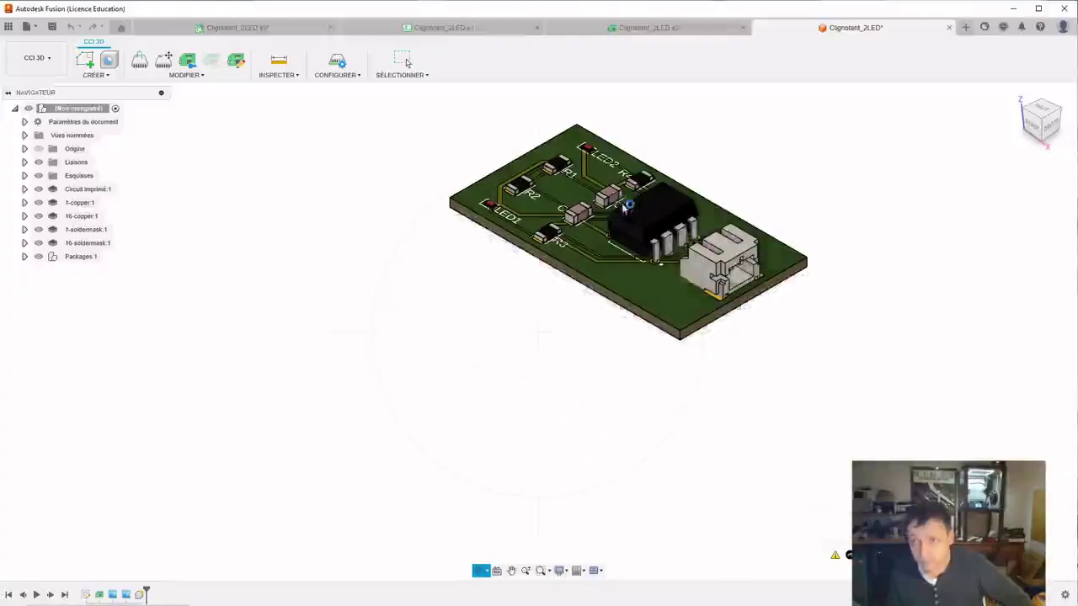
click(624, 204)
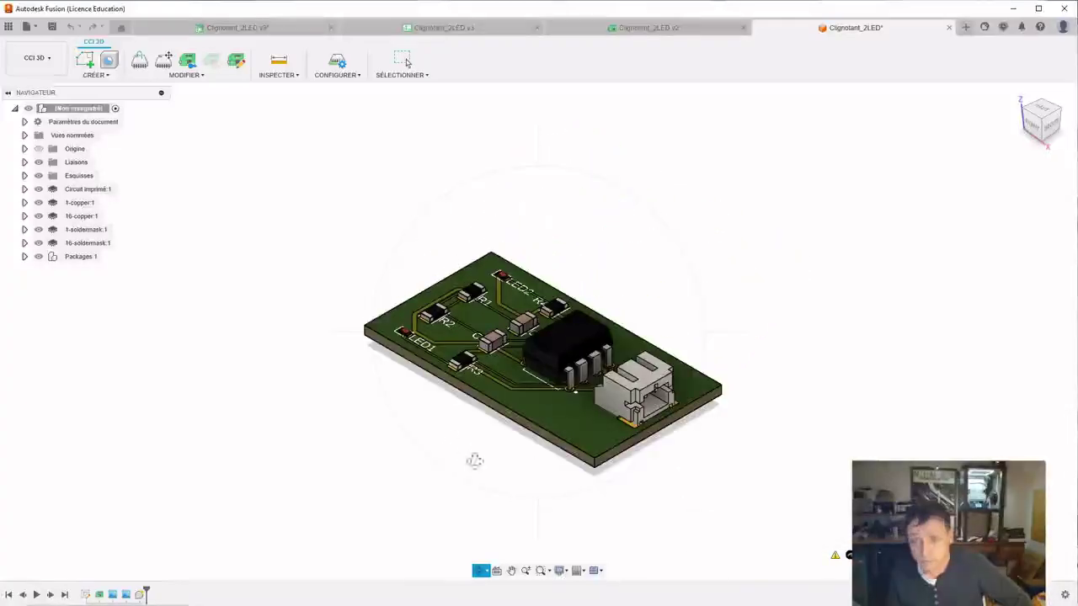
drag(534, 469, 576, 521)
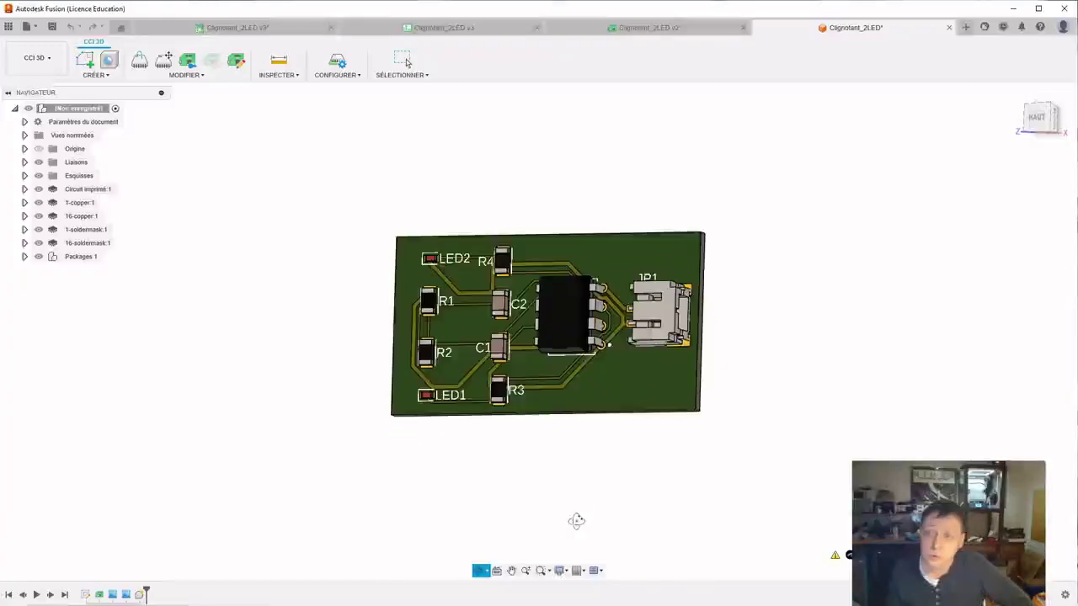